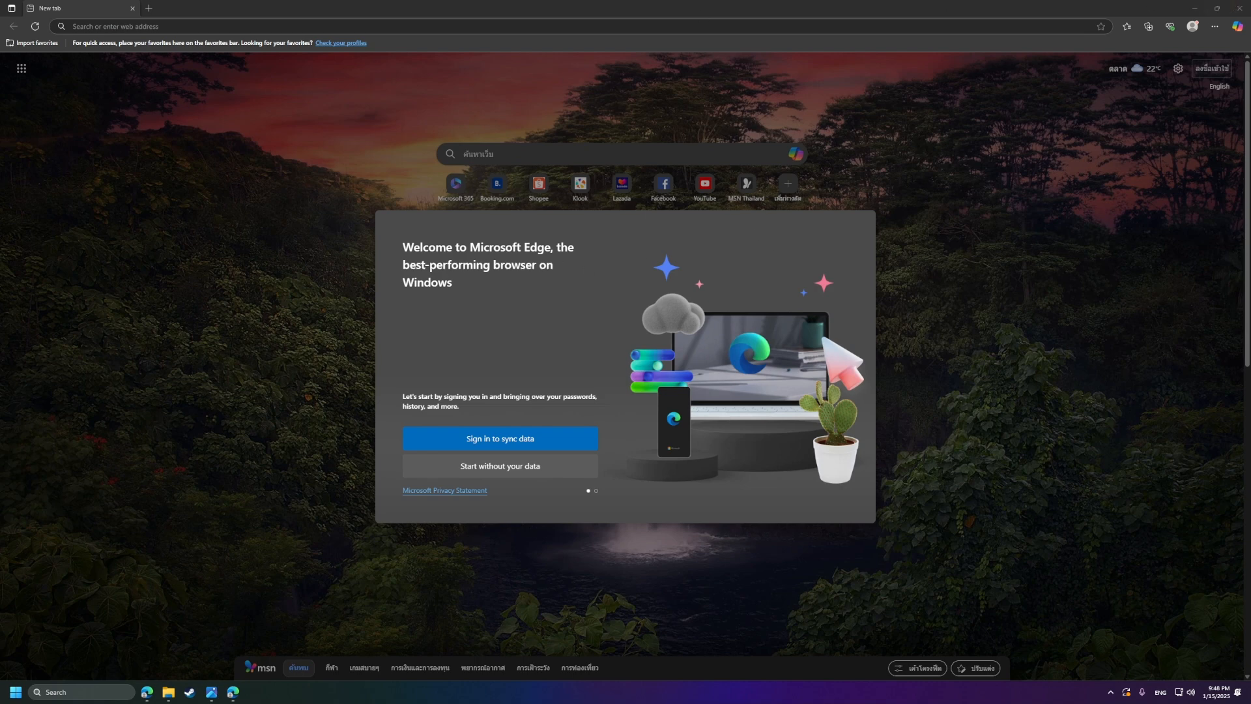
Step: Start the browser without syncing data, opt out of making the Microsoft experience more useful, and confirm to start browsing
left_click(1192, 27)
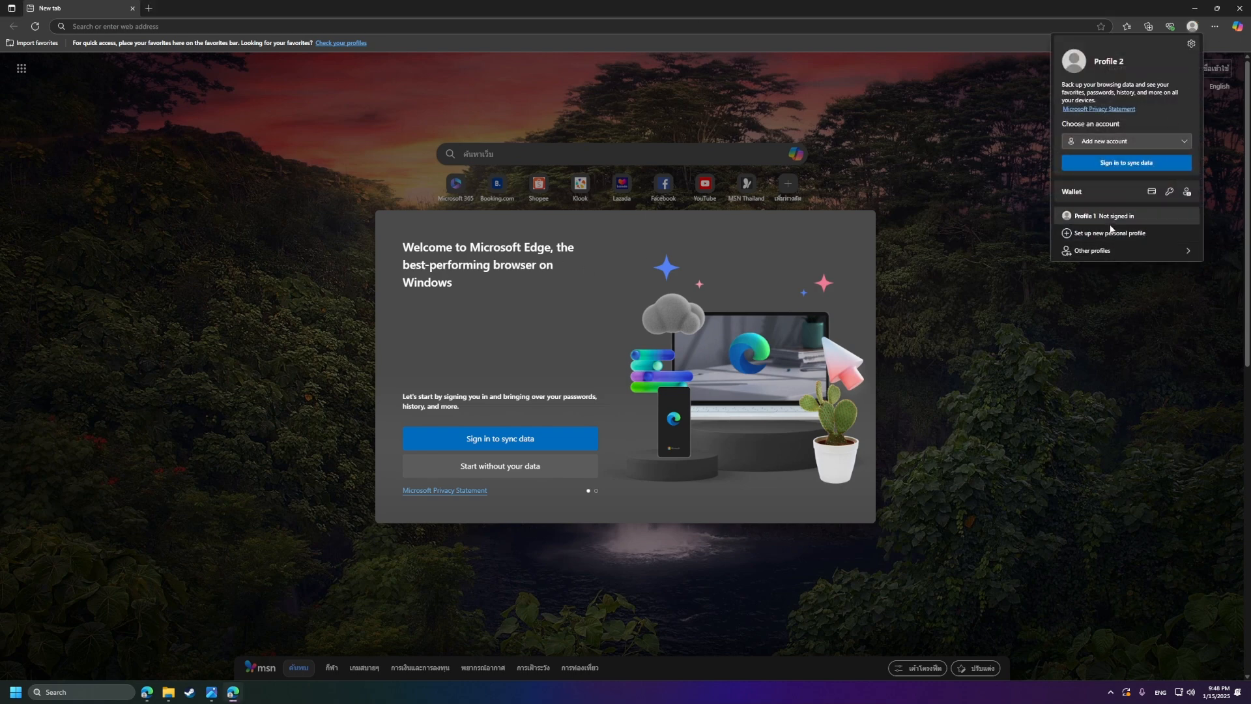
left_click(706, 4)
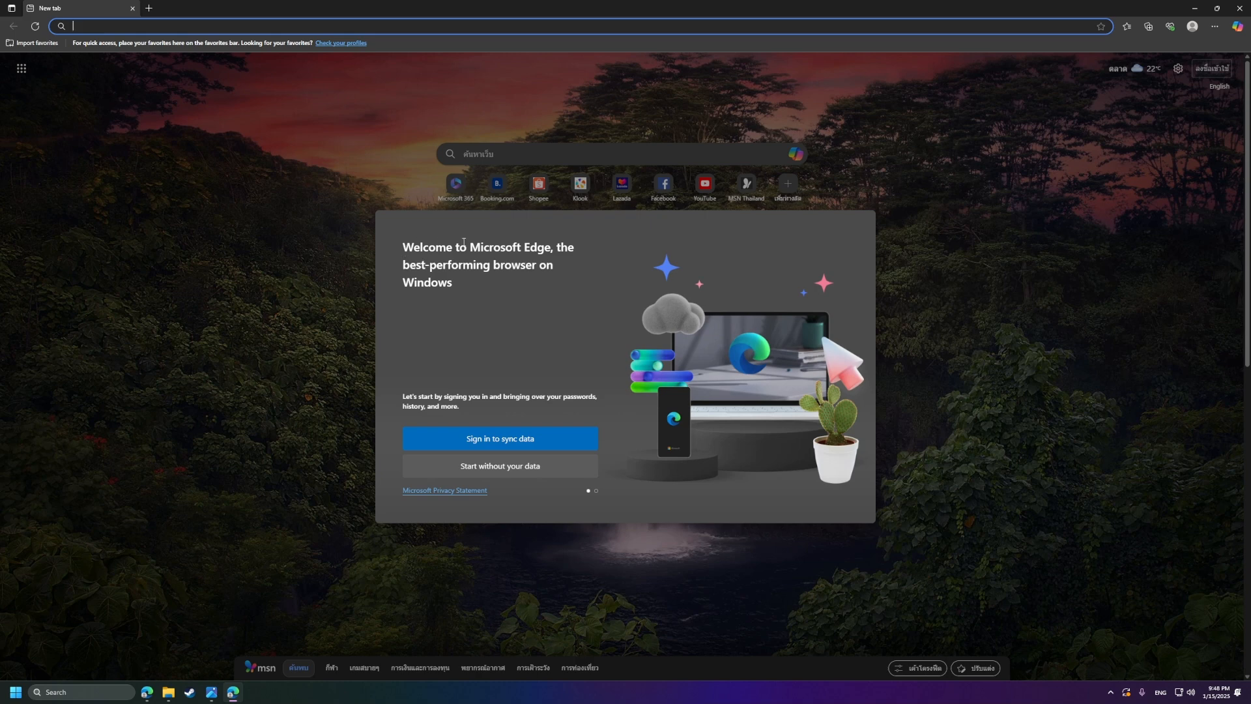
left_click(564, 468)
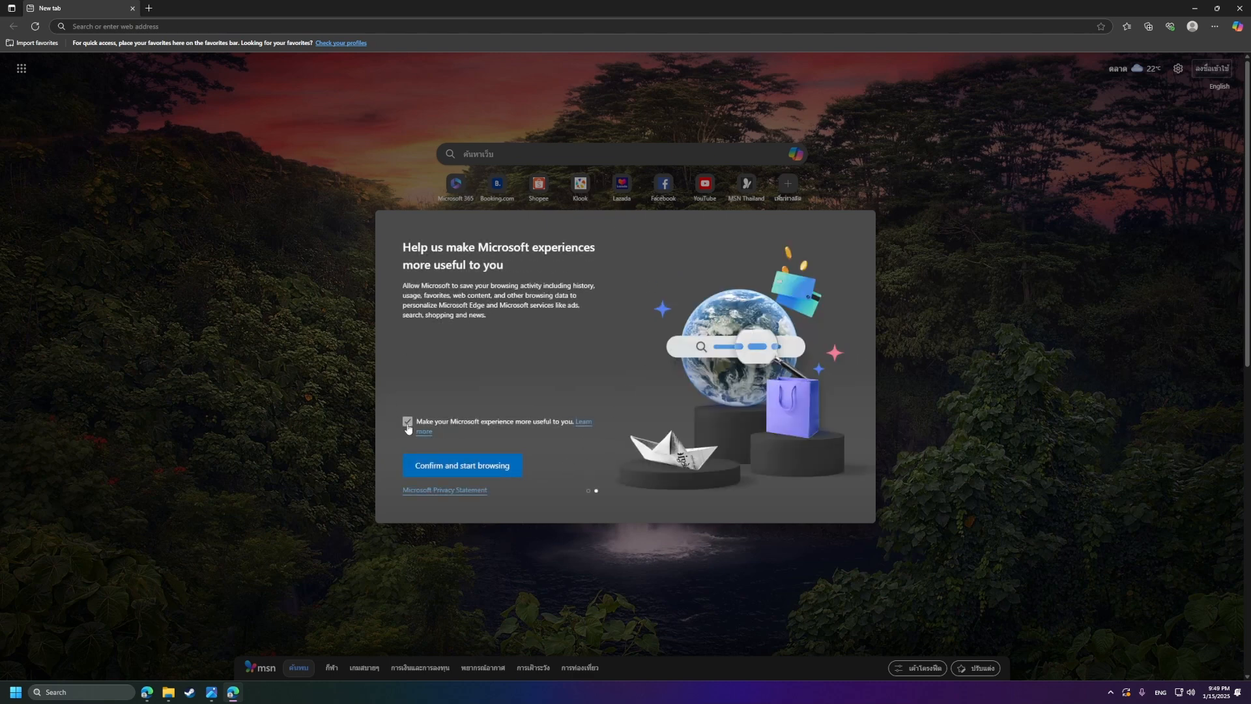
left_click(409, 423)
left_click(514, 467)
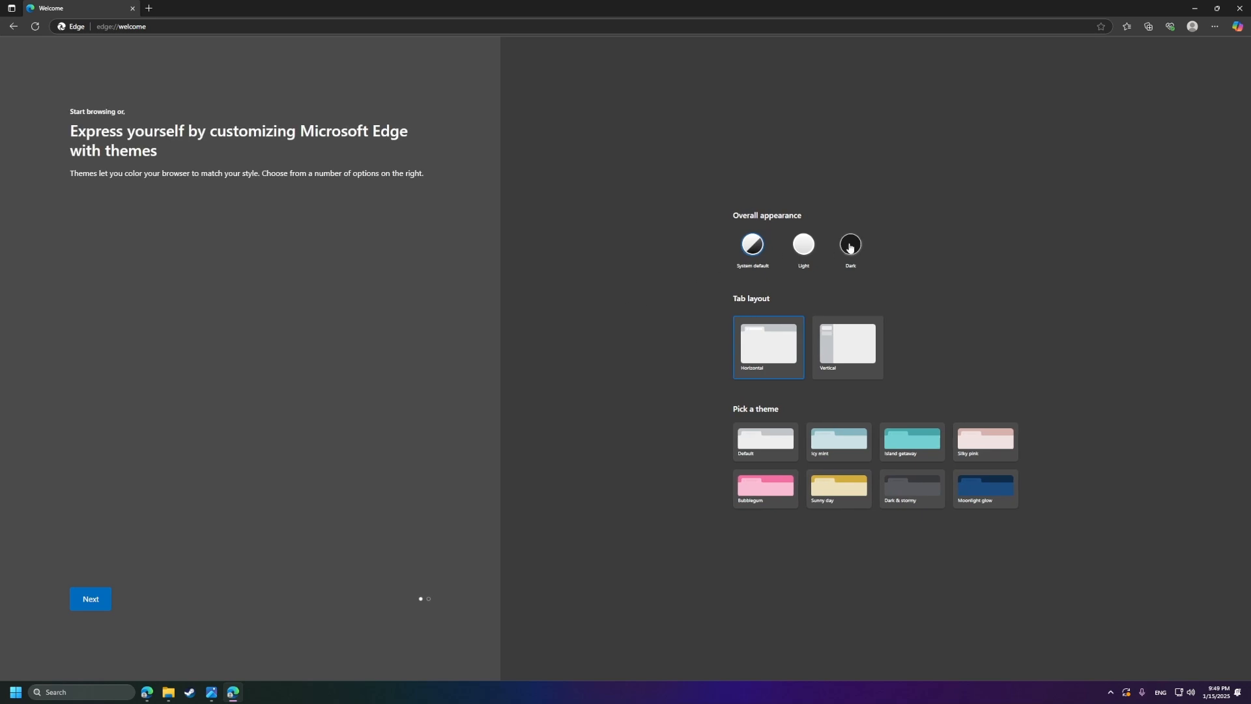
Step: Choose the Dark appearance with the Default theme and finish the welcome setup without pinning any websites
left_click(850, 249)
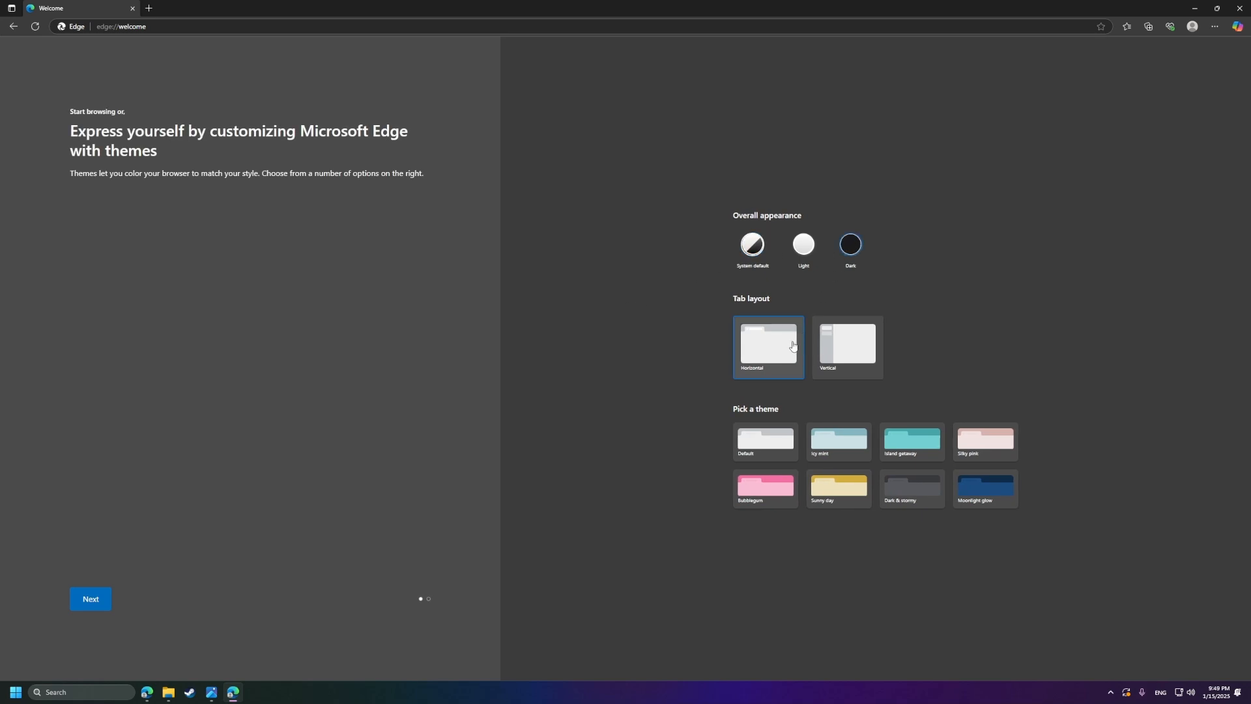
left_click(776, 439)
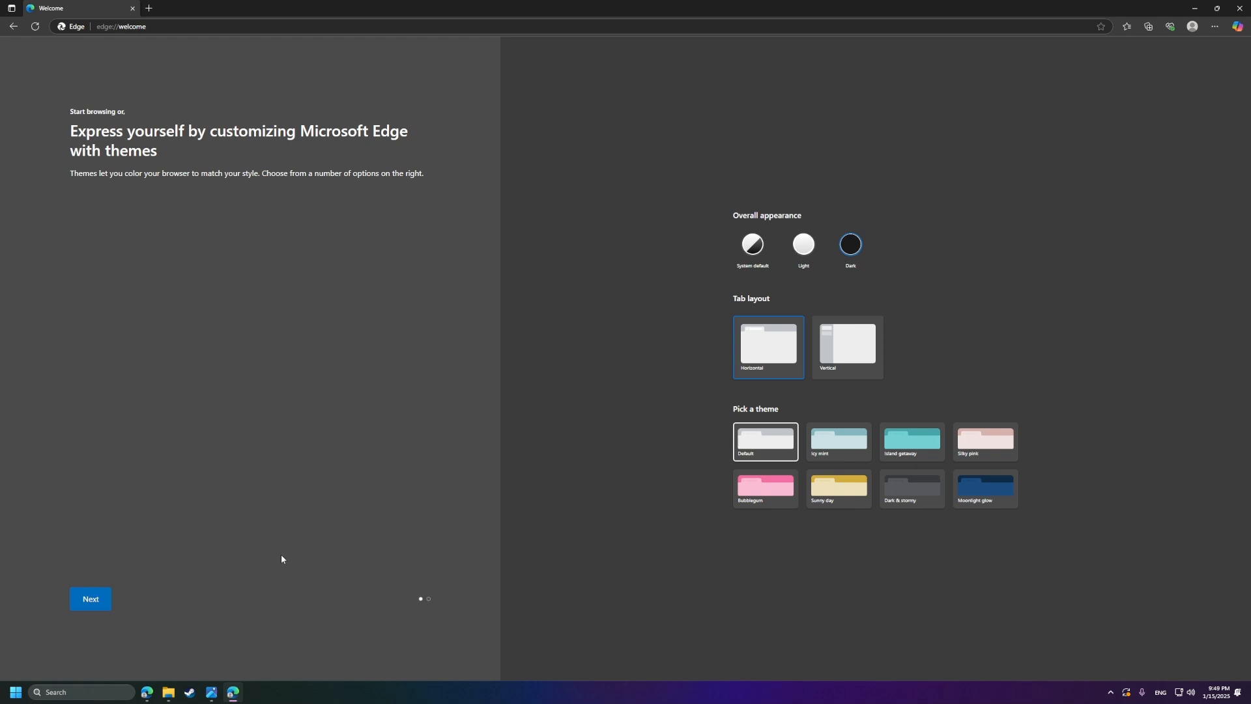
left_click(104, 598)
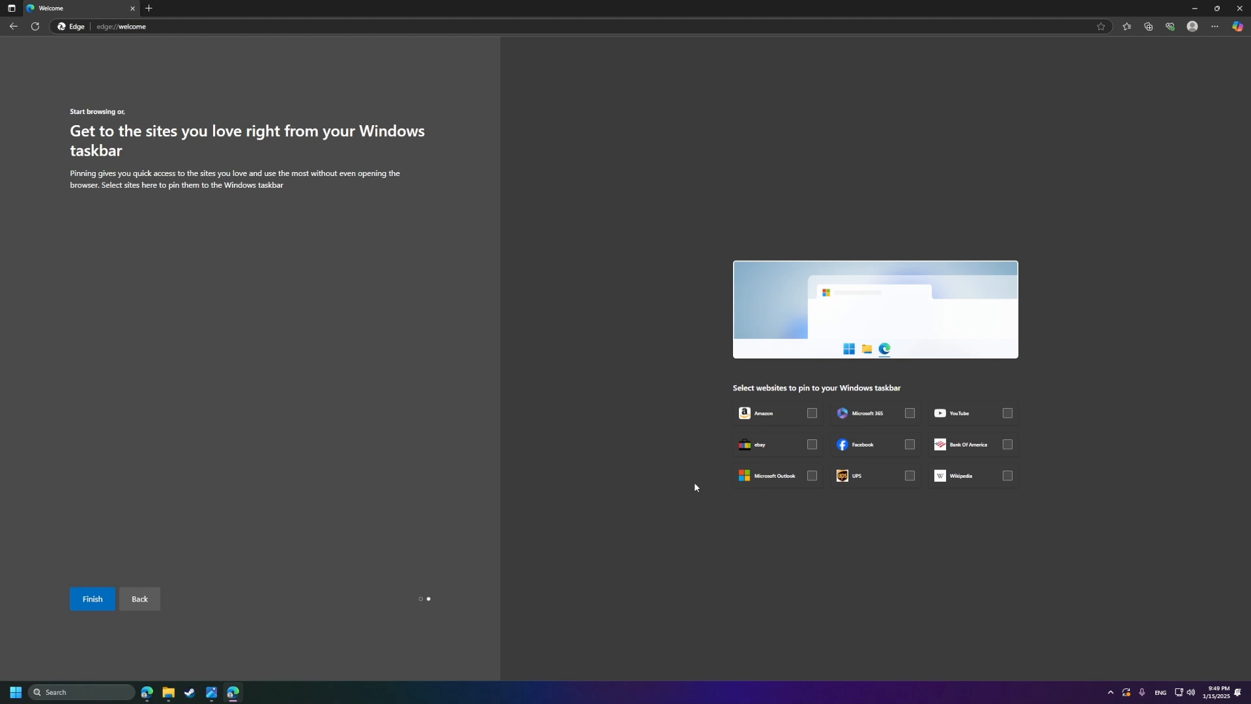
left_click(75, 601)
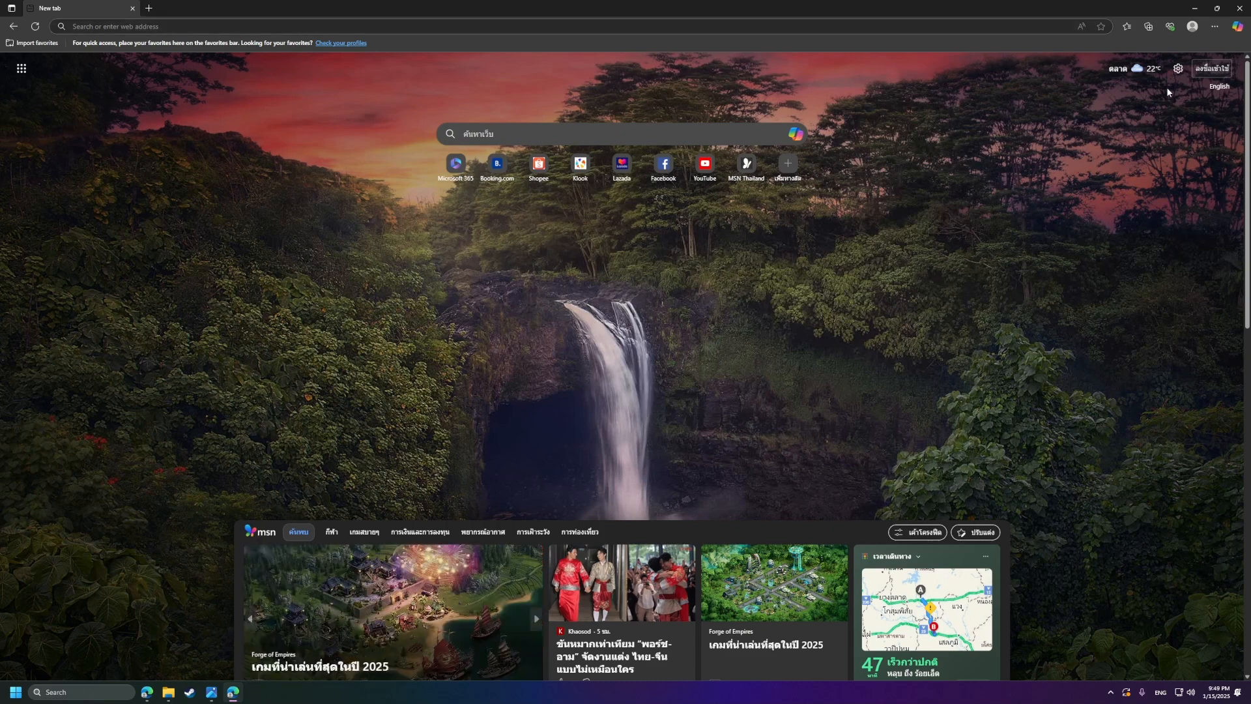
Step: Switch the new tab page to English and set its quick links to 2 rows
left_click(1219, 86)
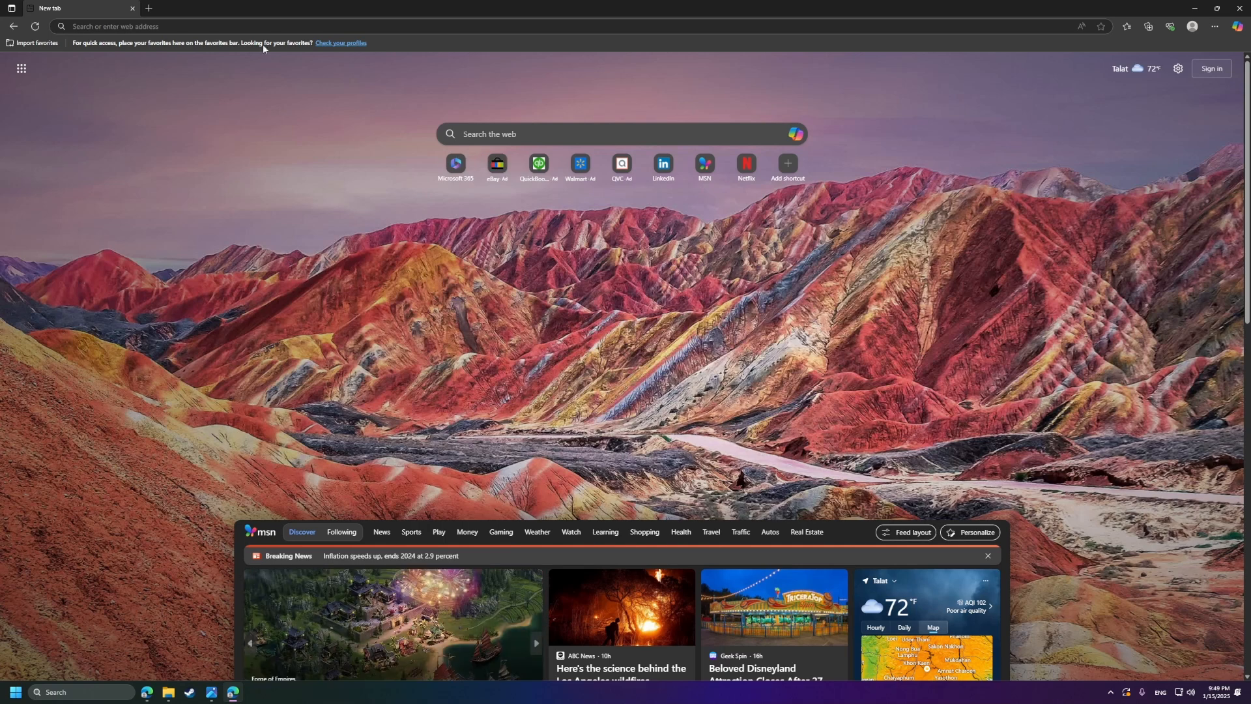
left_click(1178, 70)
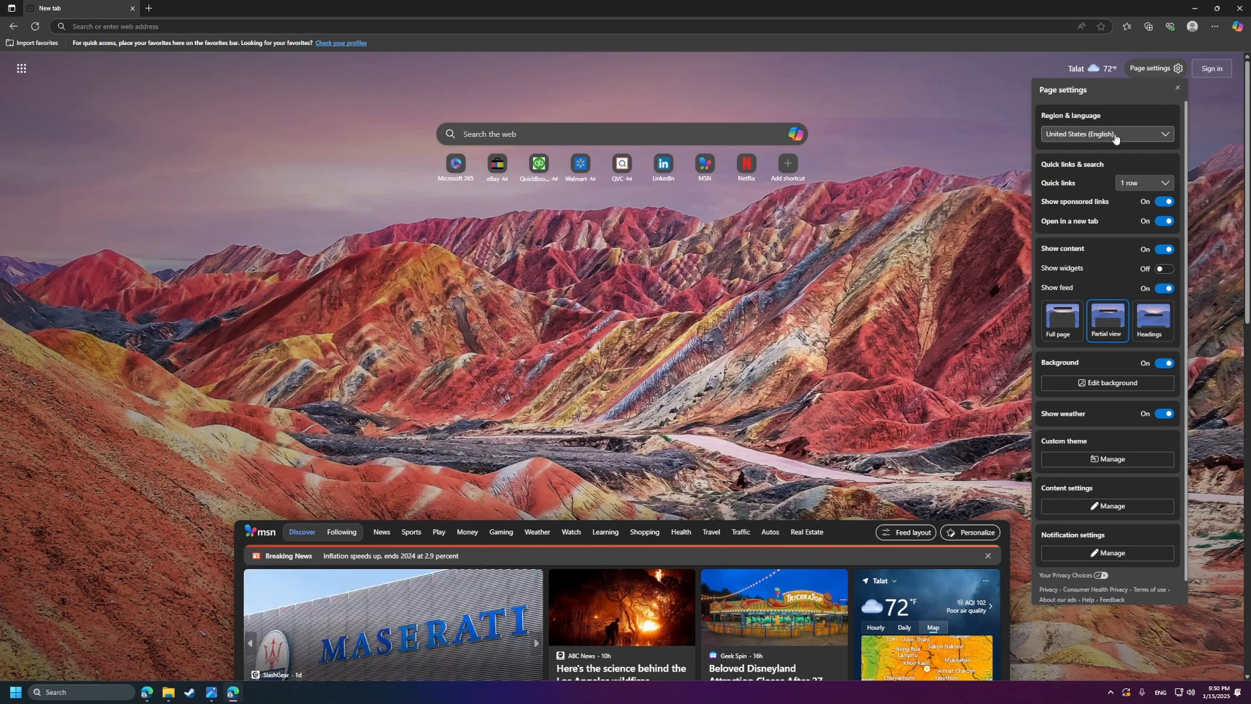
left_click(1136, 189)
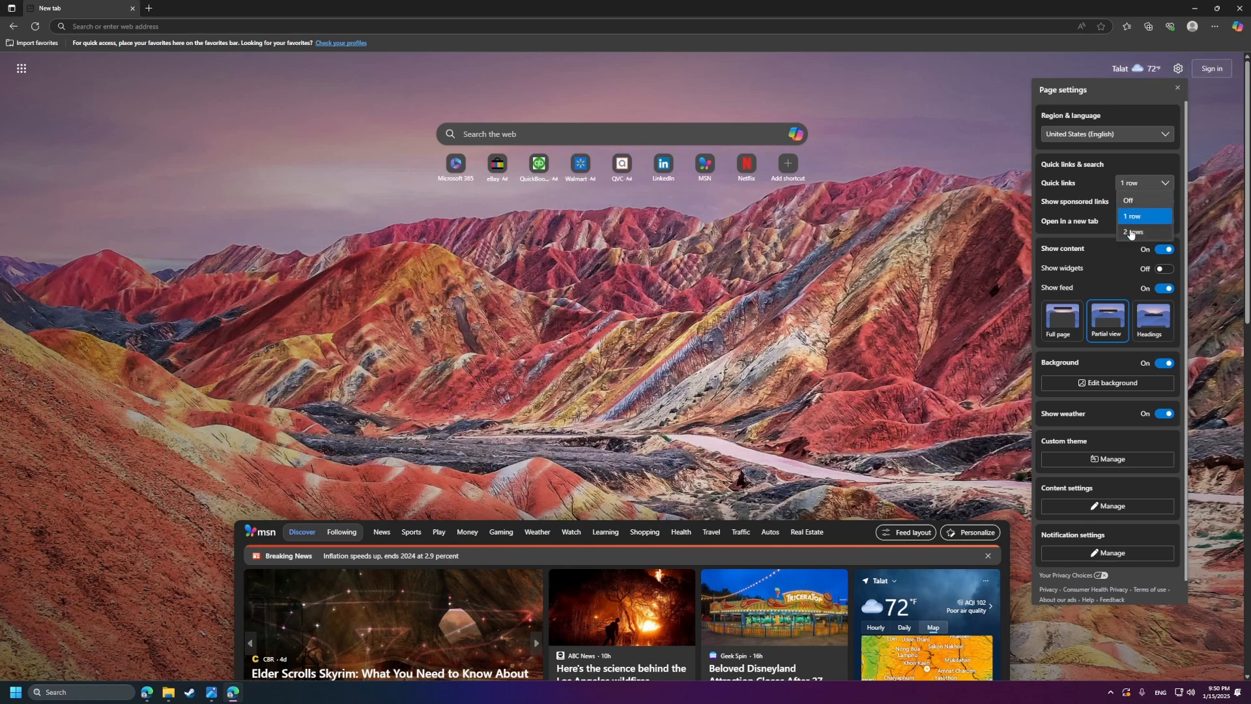
left_click(1127, 212)
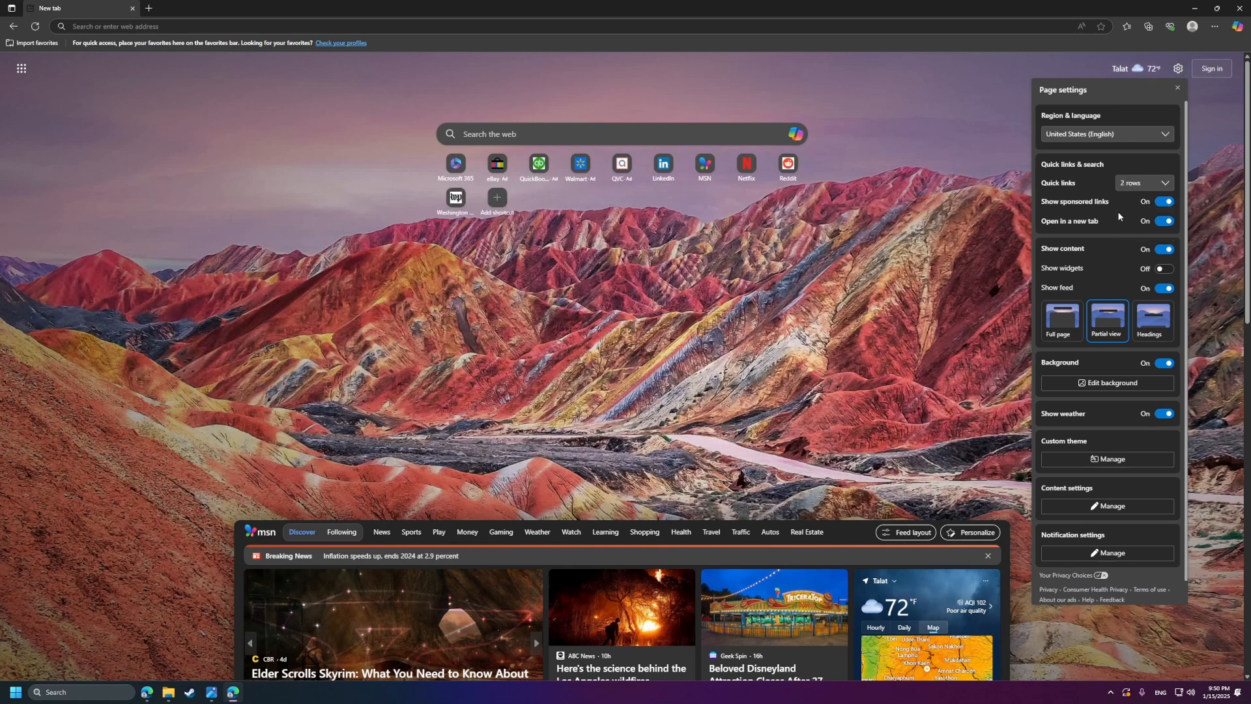
left_click(1165, 202)
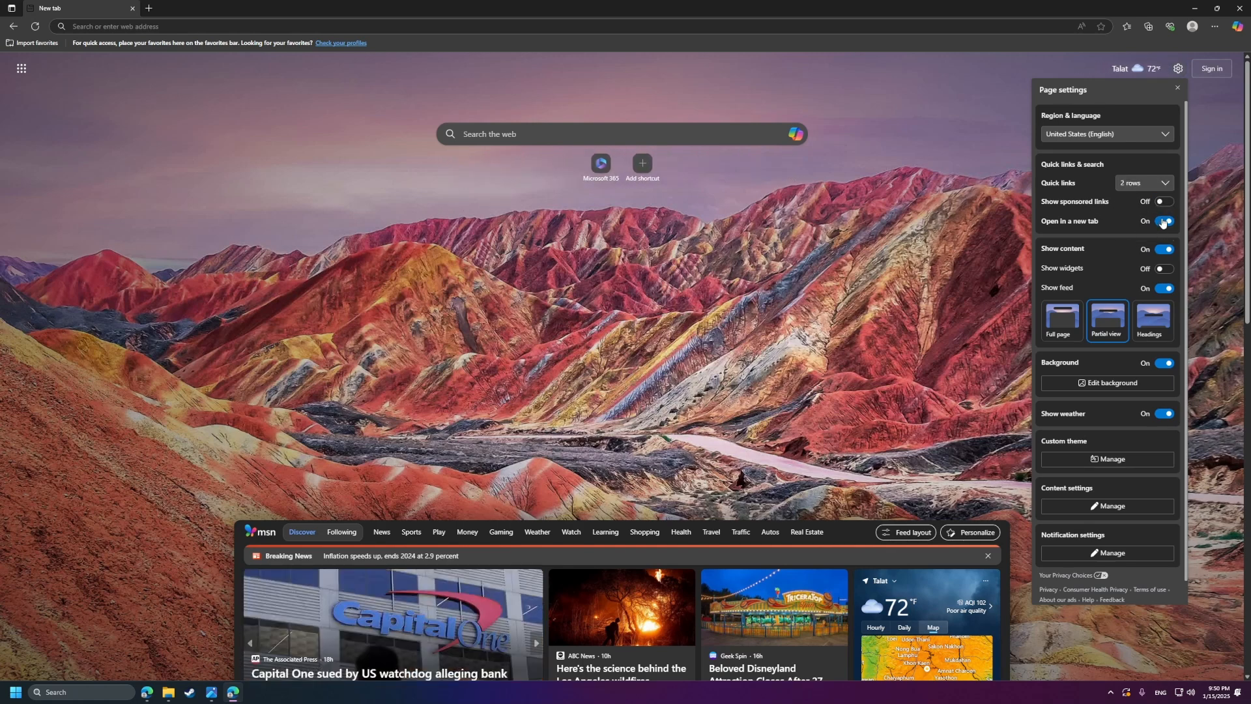
left_click(1165, 202)
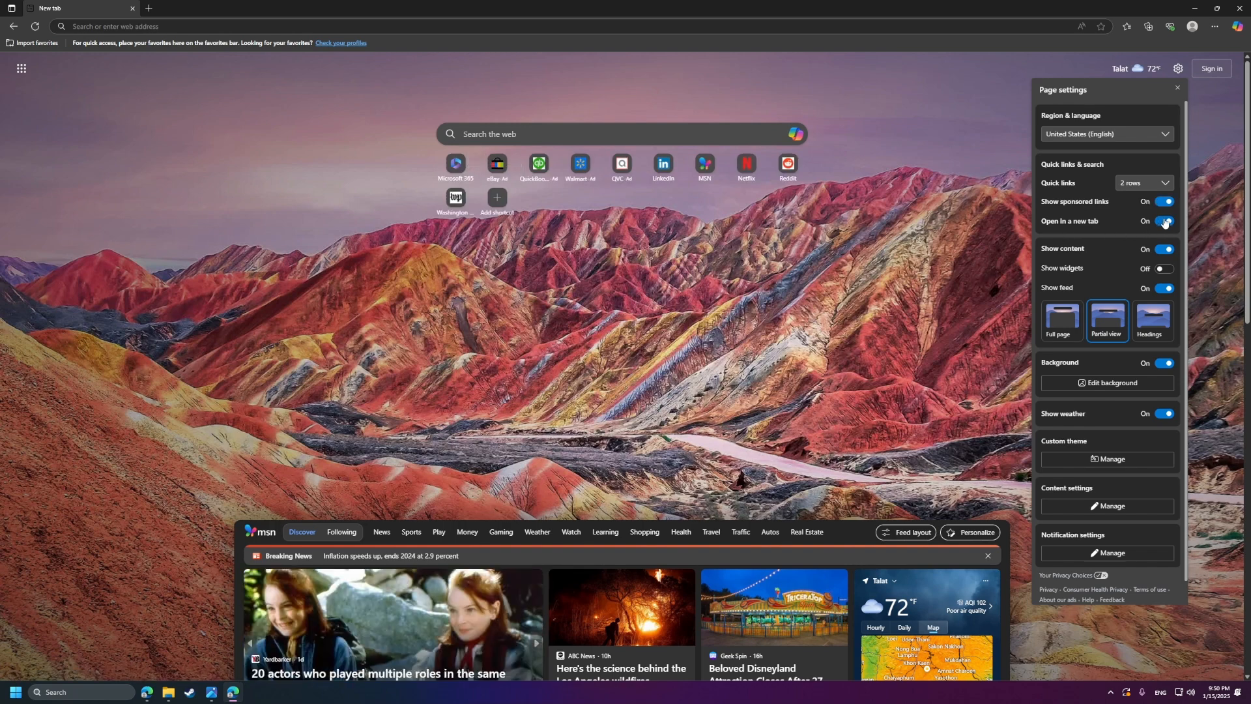
Step: Turn off content, background and weather on the new tab page and close the page settings
left_click(1166, 250)
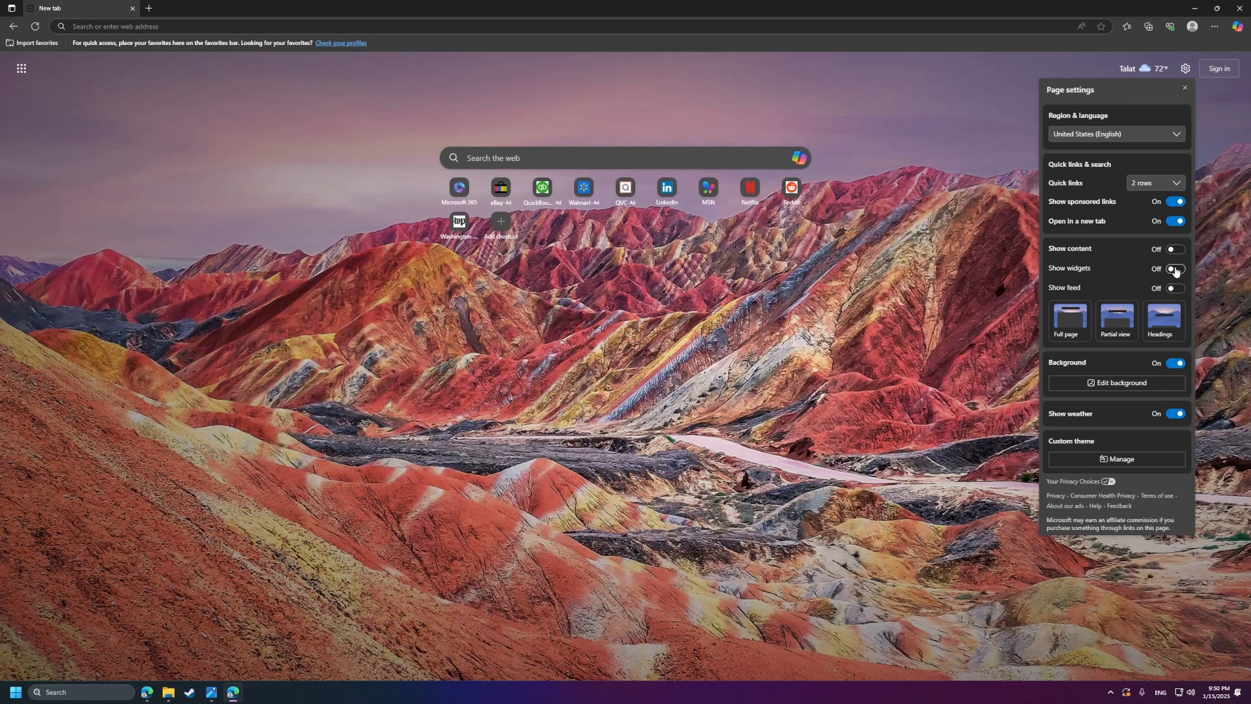
left_click(1175, 364)
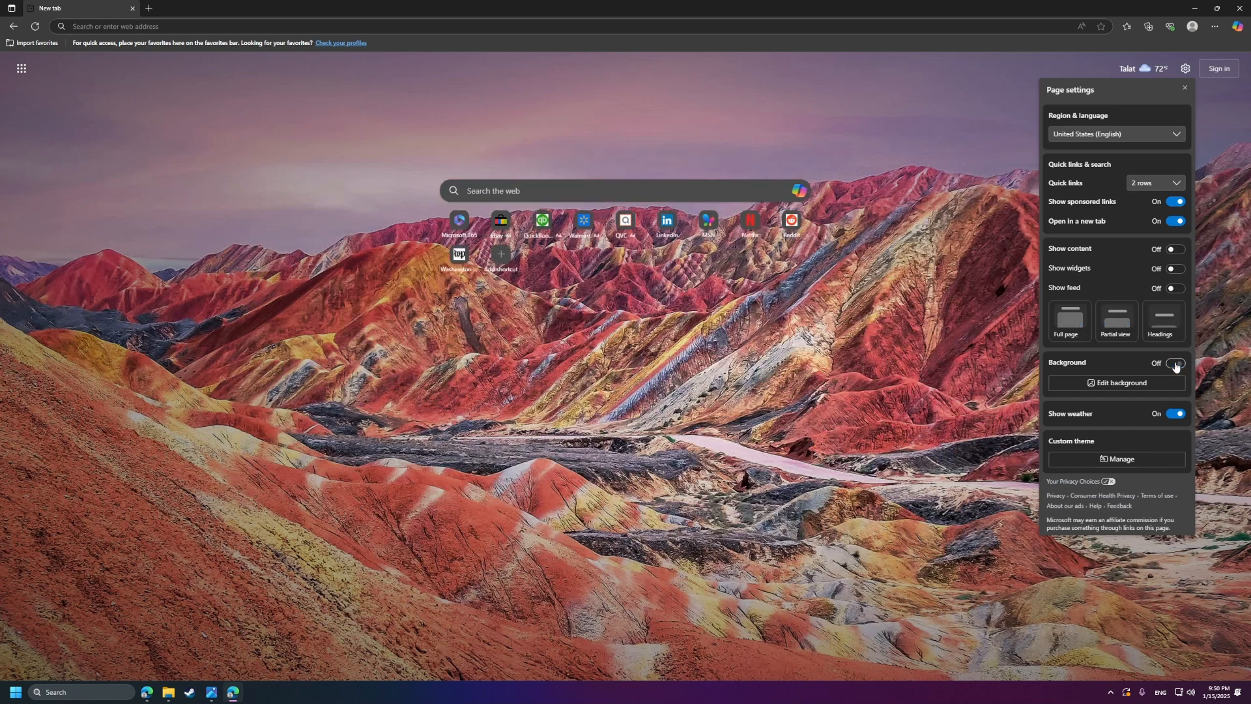
left_click(1170, 415)
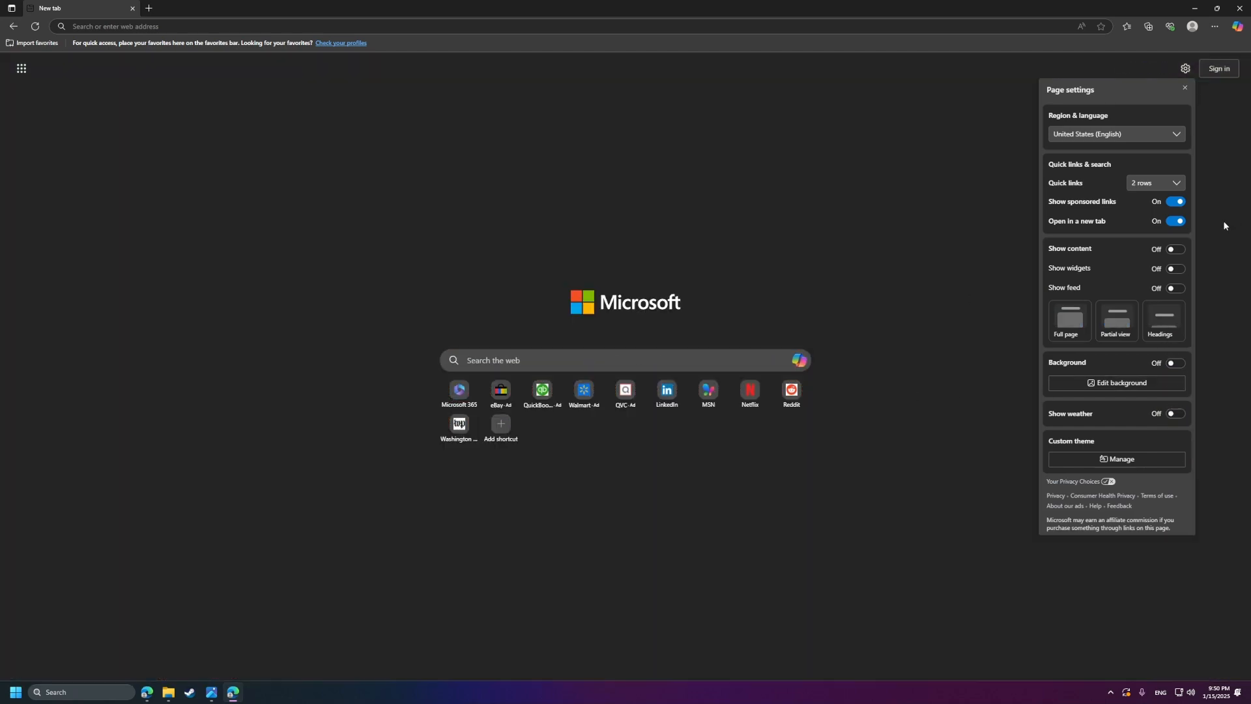
left_click(829, 453)
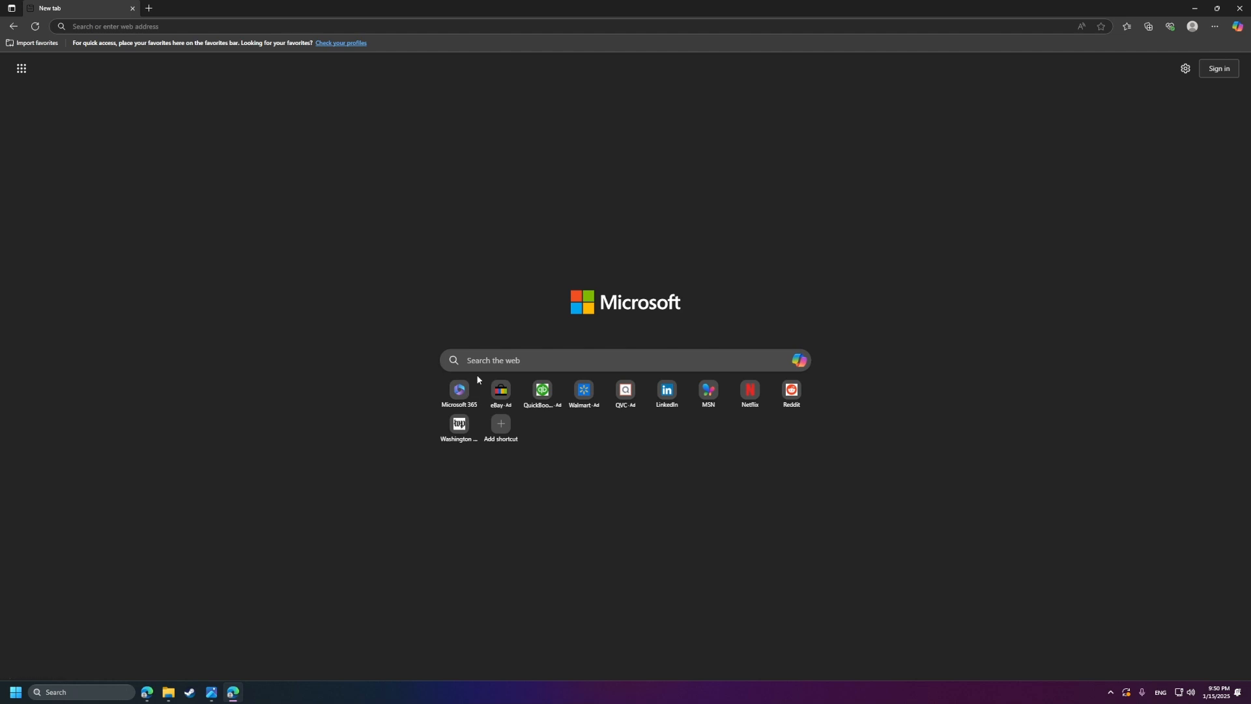
Step: Remove the Microsoft 365, eBay, QuickBooks, Walmart and QVC shortcuts from the new tab page
right_click(471, 390)
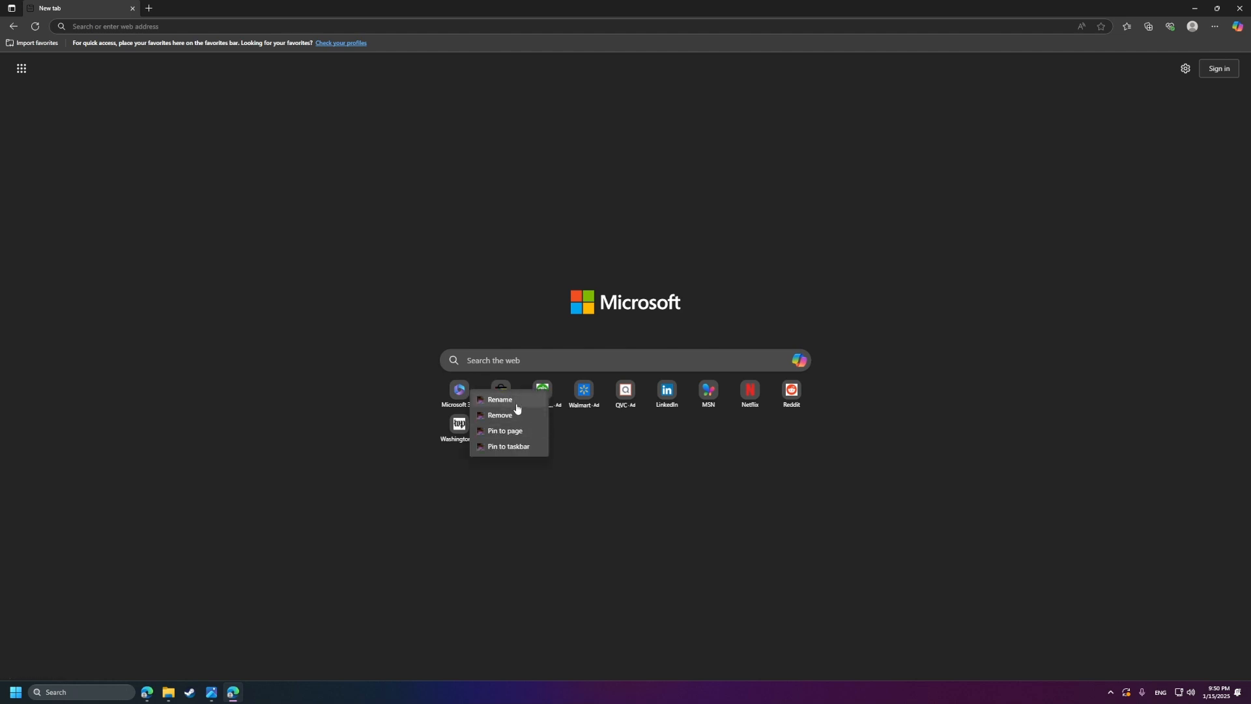
left_click(516, 413)
right_click(473, 385)
left_click(490, 414)
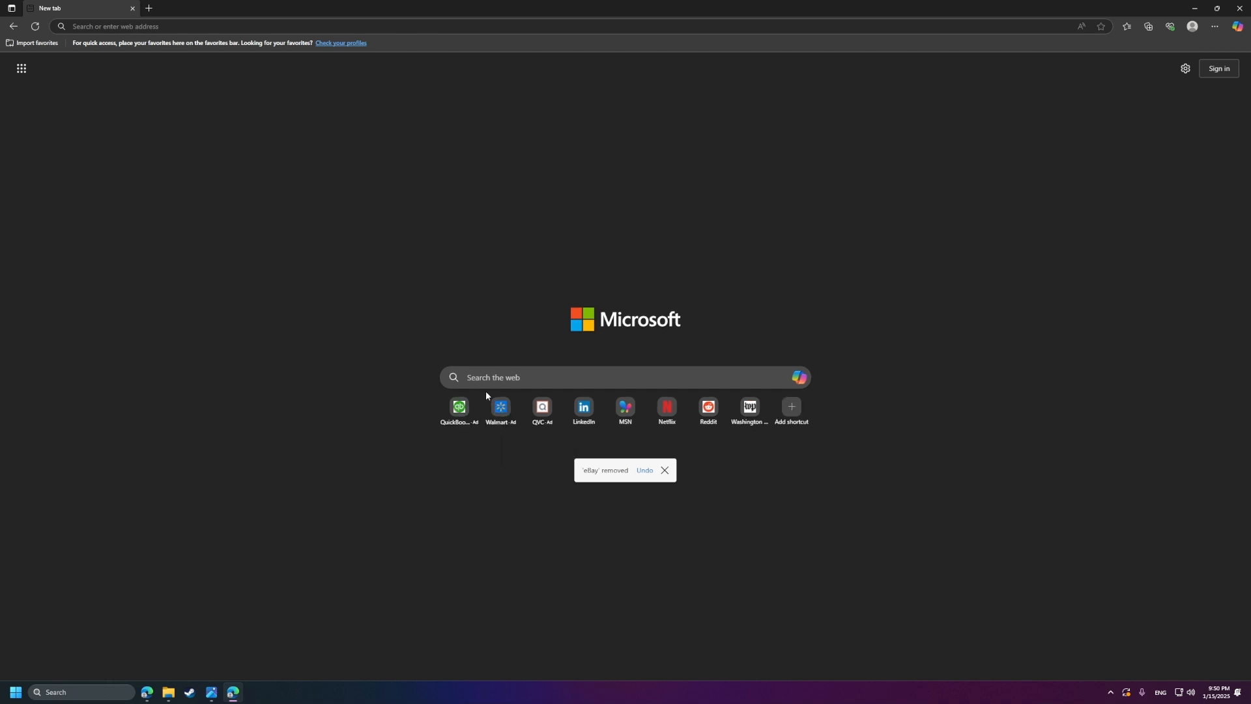
right_click(472, 406)
left_click(489, 433)
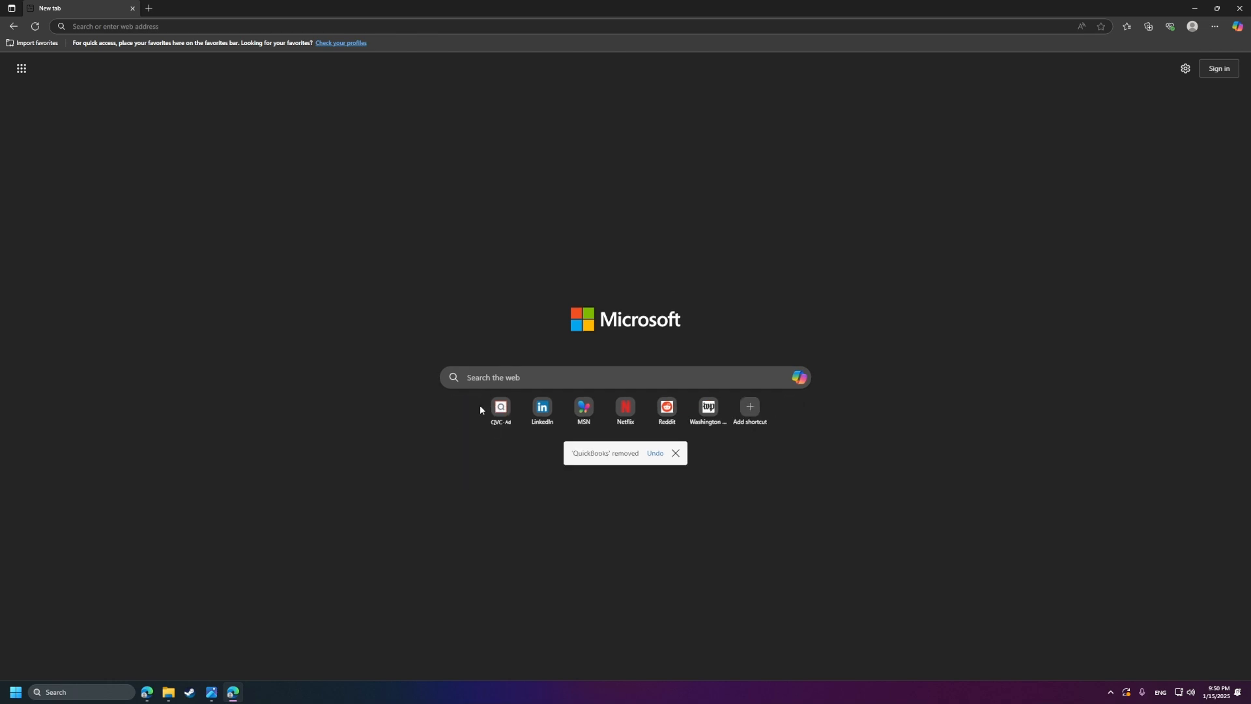
right_click(513, 408)
left_click(525, 434)
Step: Remove the LinkedIn, MSN, Netflix, Reddit and Washington Post shortcuts from the new tab page
right_click(528, 404)
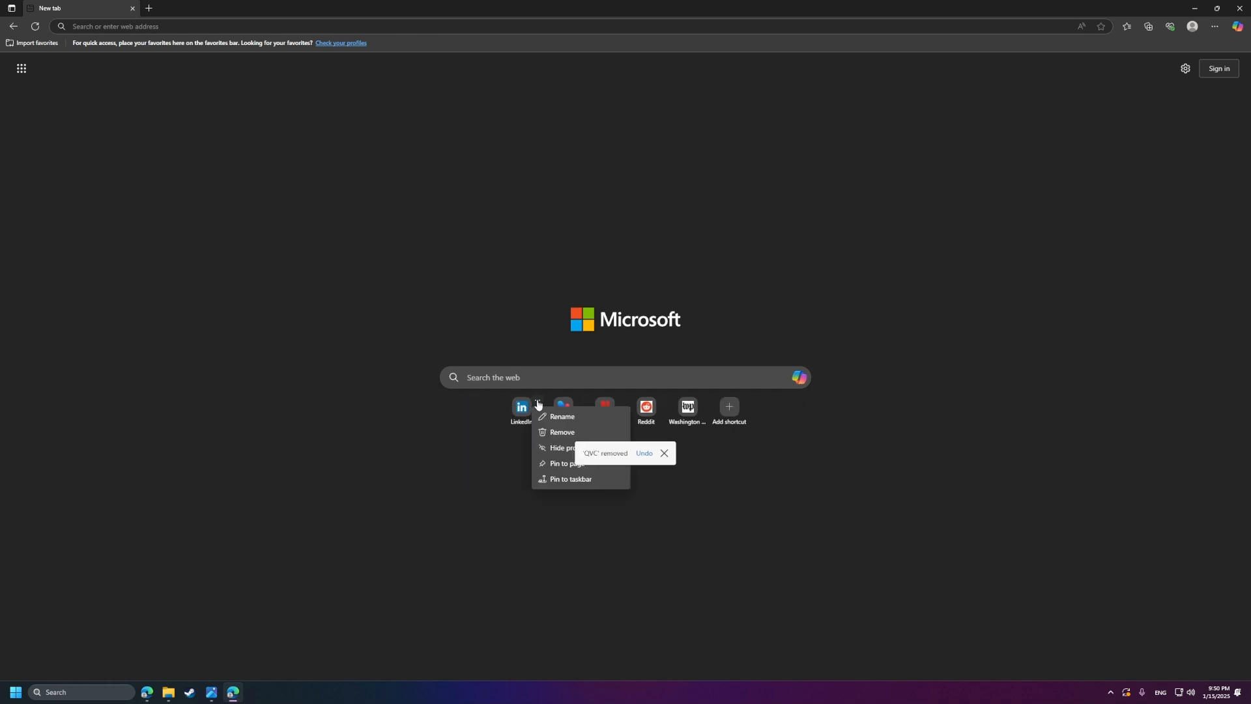
left_click(541, 434)
right_click(565, 409)
left_click(566, 433)
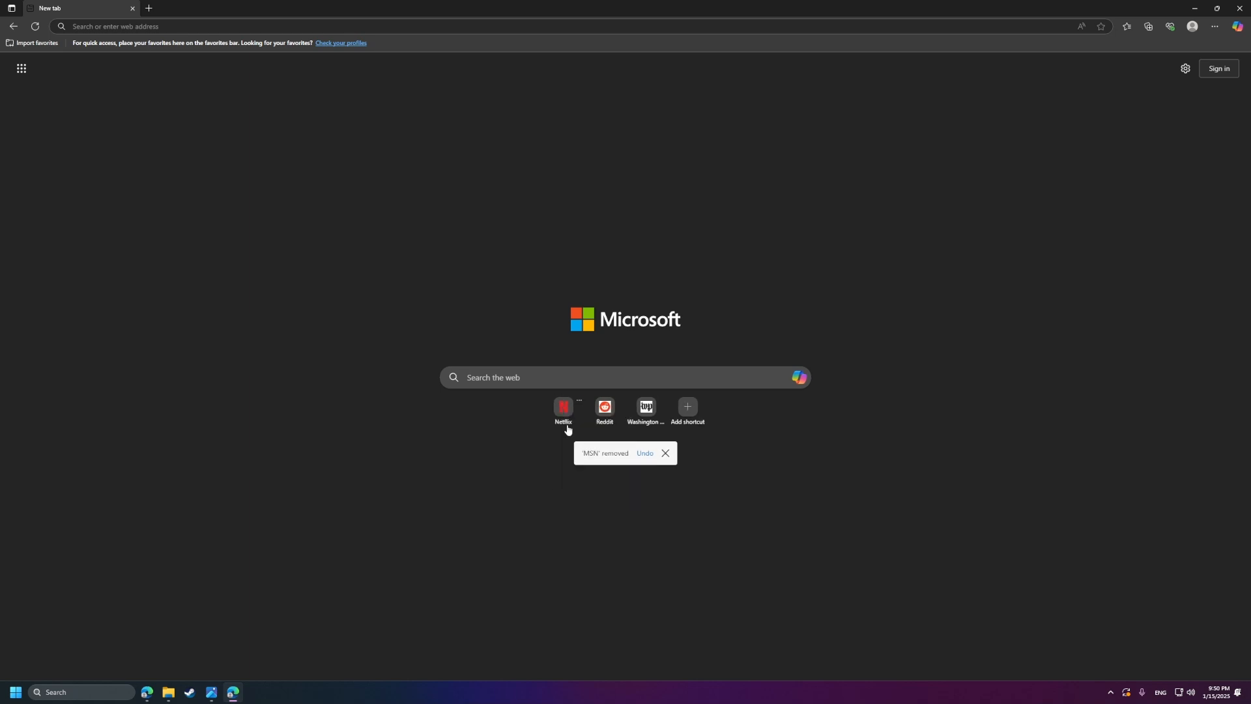
right_click(578, 404)
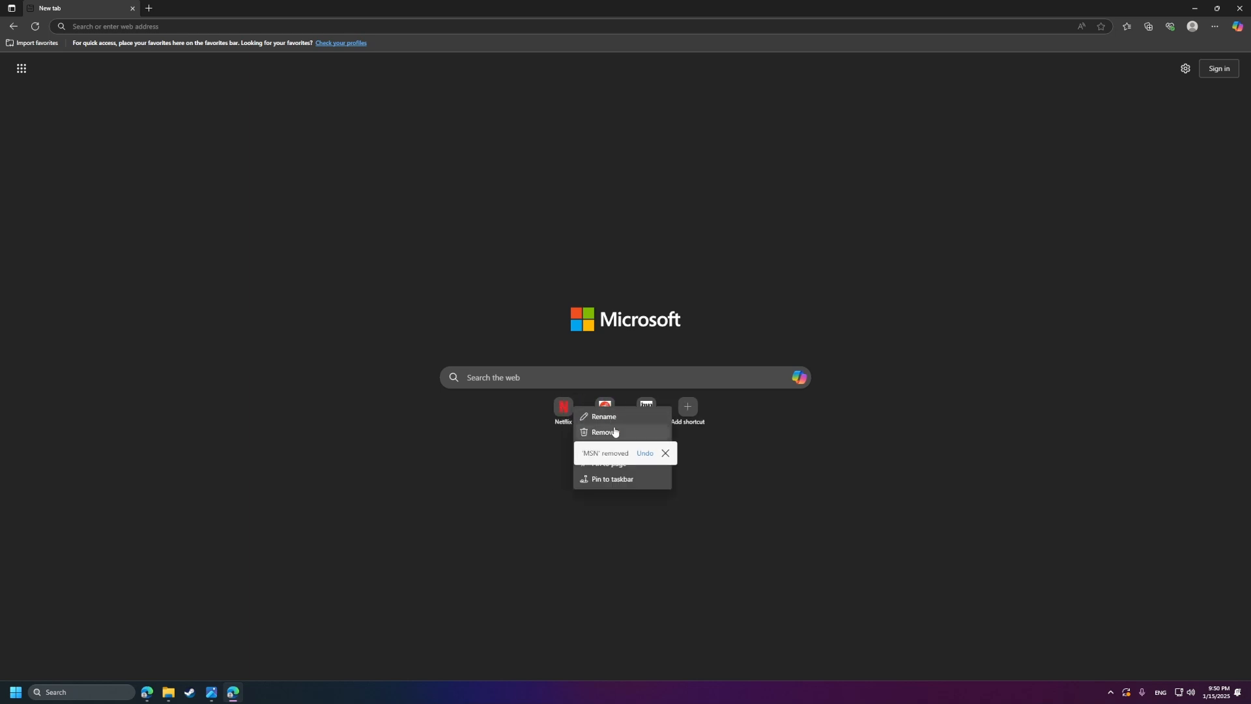
left_click(595, 433)
right_click(603, 406)
left_click(612, 433)
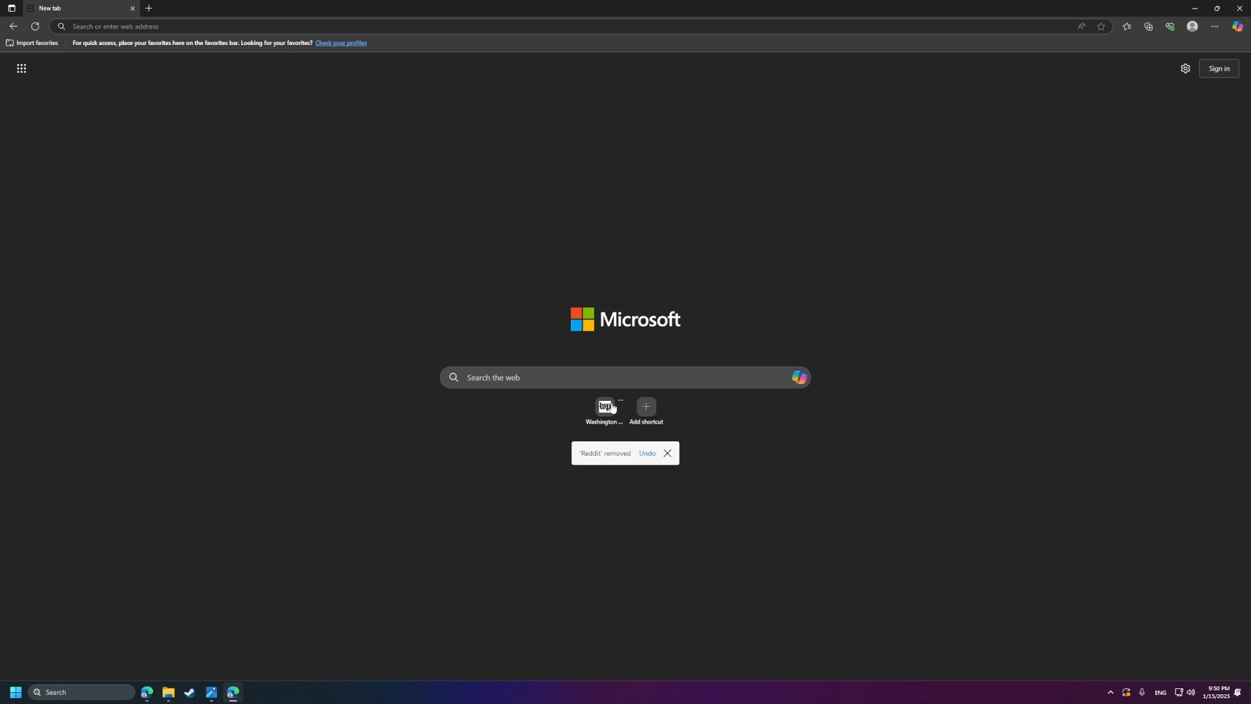
right_click(618, 407)
left_click(629, 433)
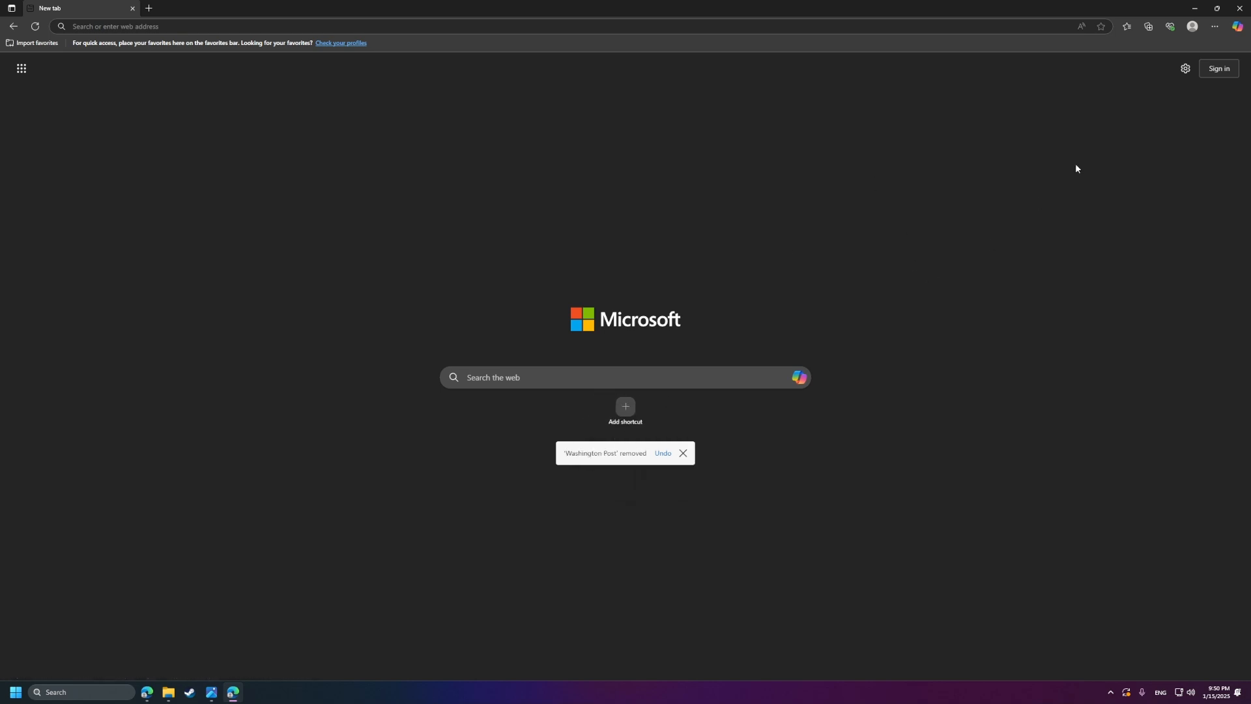
Step: Turn off sponsored links in the new tab page settings and dismiss the shortcut removal notification
left_click(1186, 70)
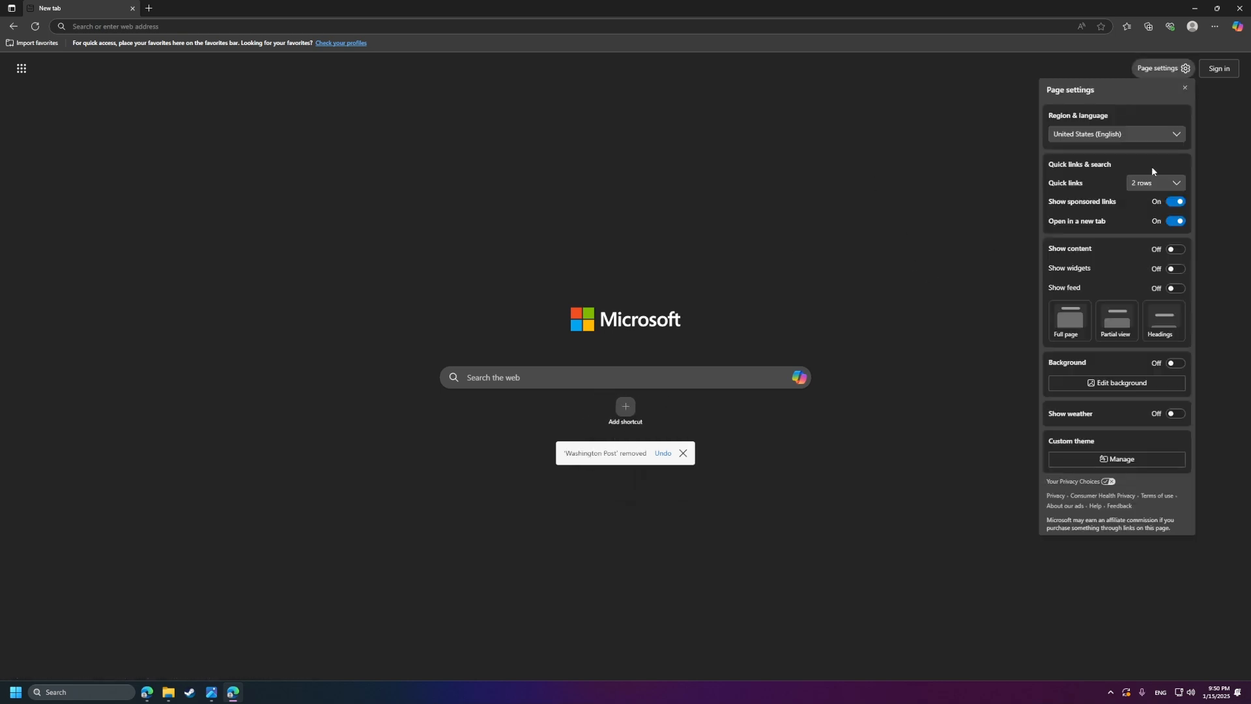
left_click(1169, 204)
left_click(684, 188)
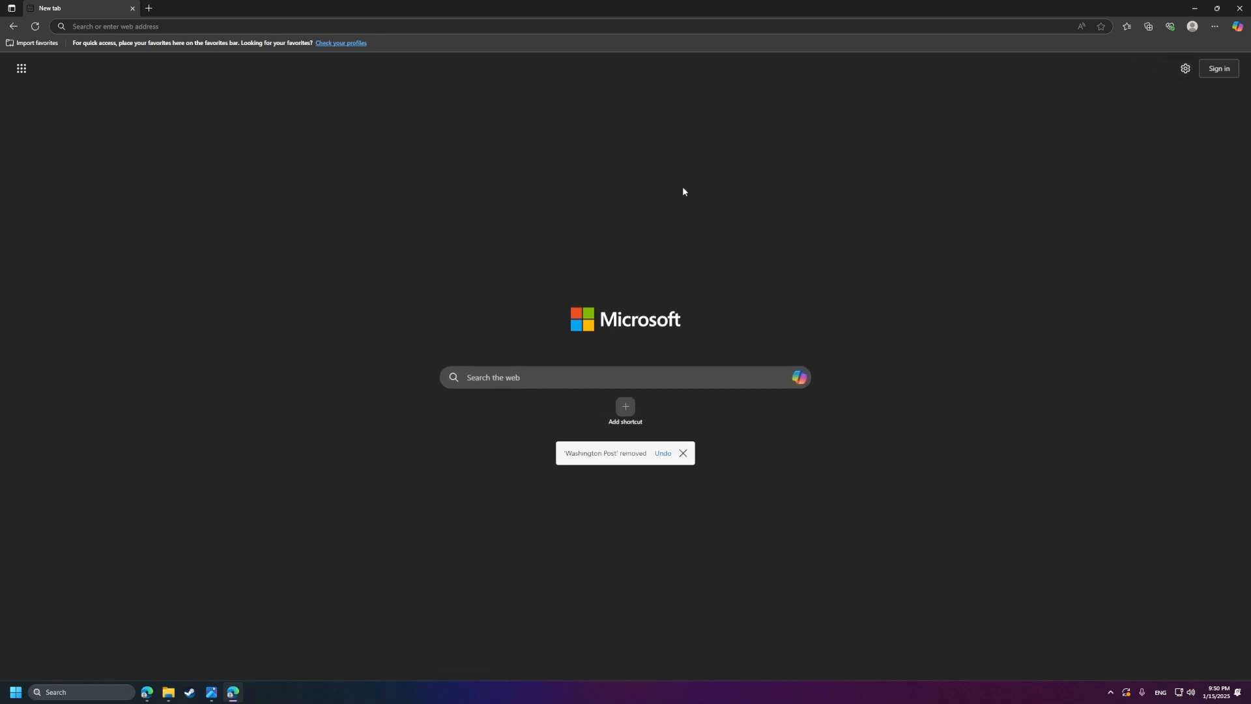
left_click(683, 453)
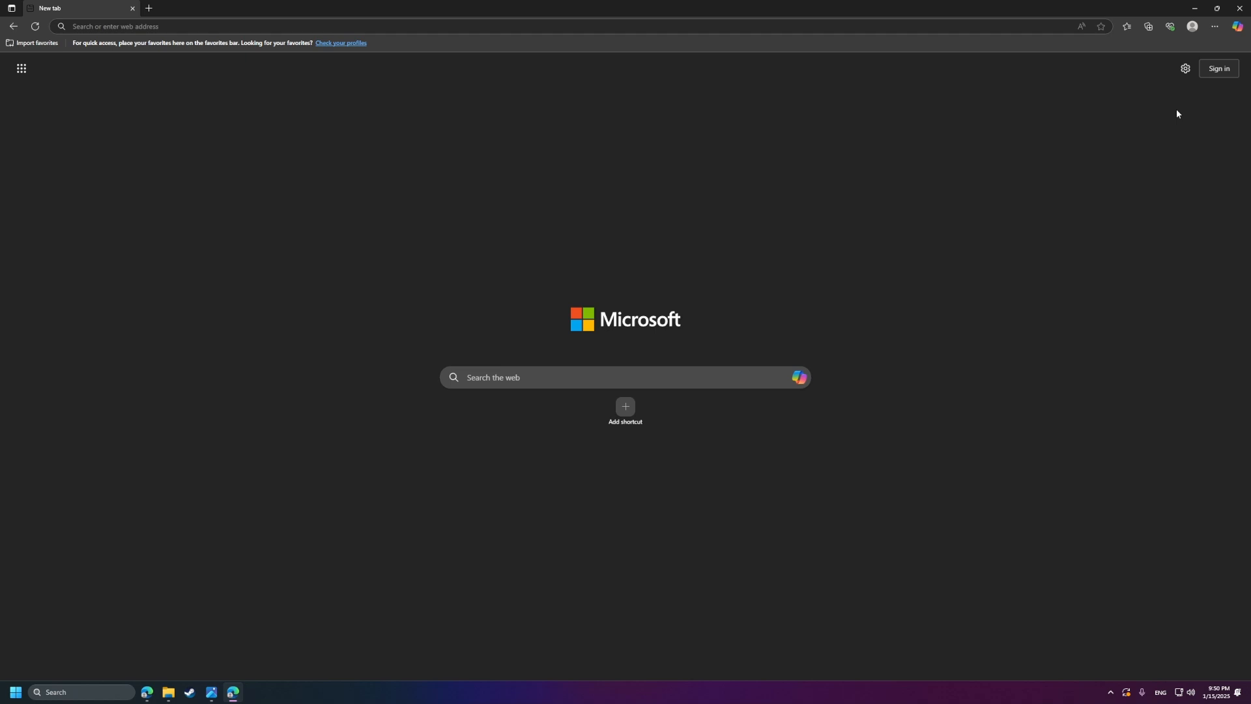
Step: View the Browser essentials and Copilot panes, closing each one again
left_click(1170, 28)
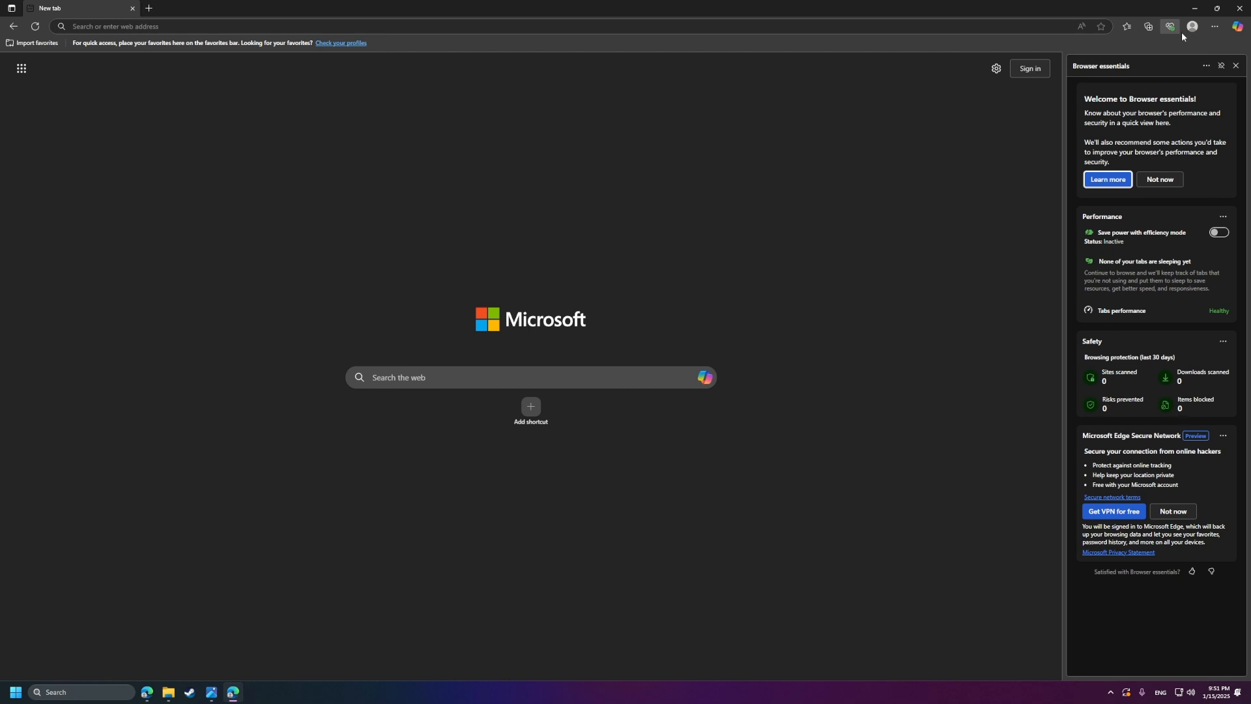
left_click(1235, 68)
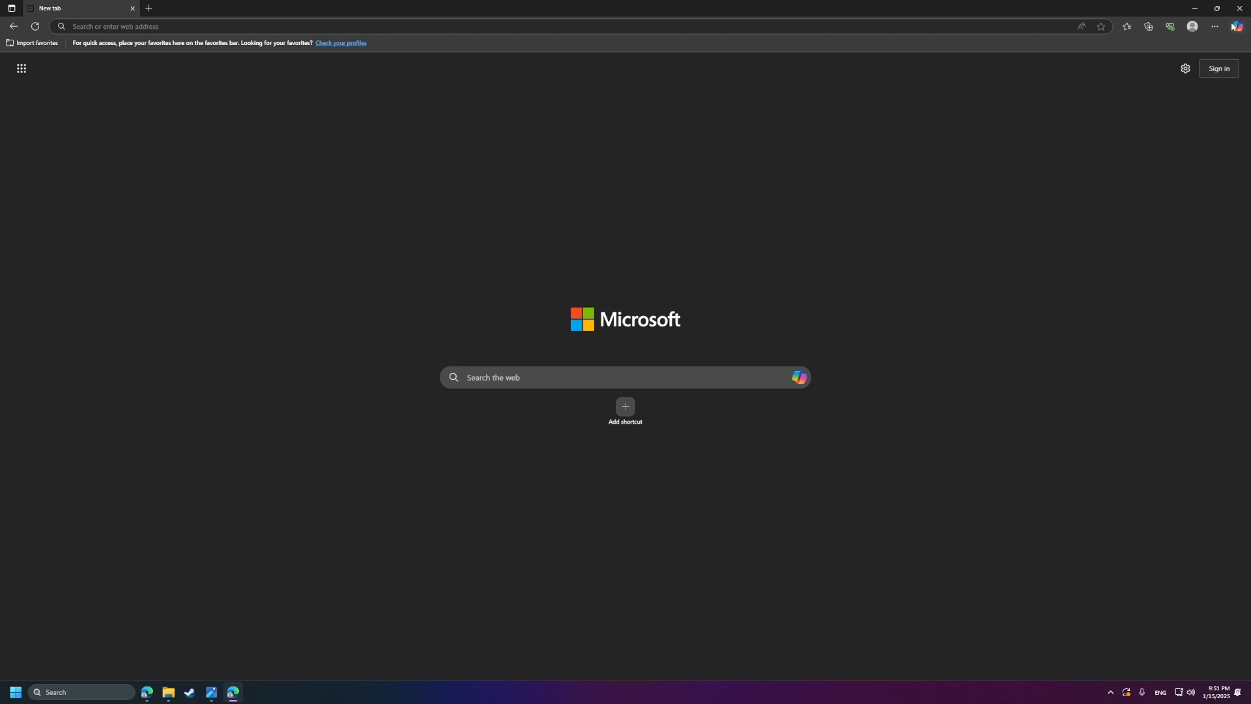
left_click(1239, 28)
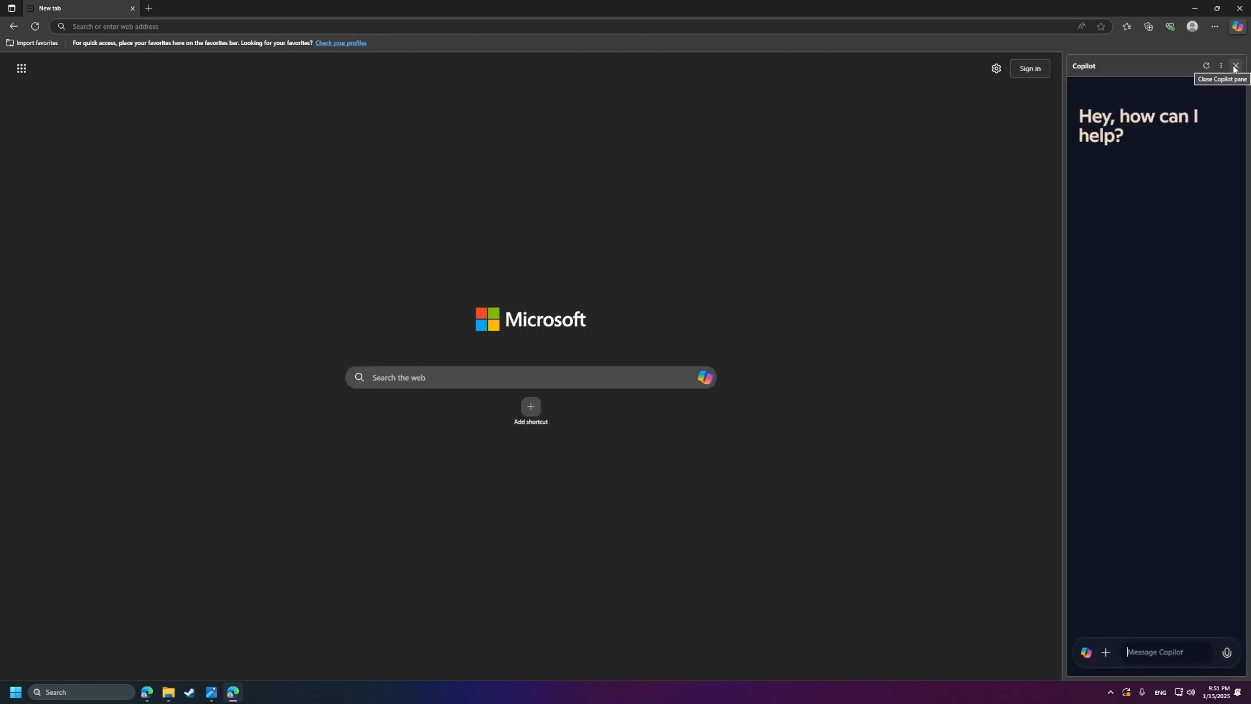
left_click(1234, 66)
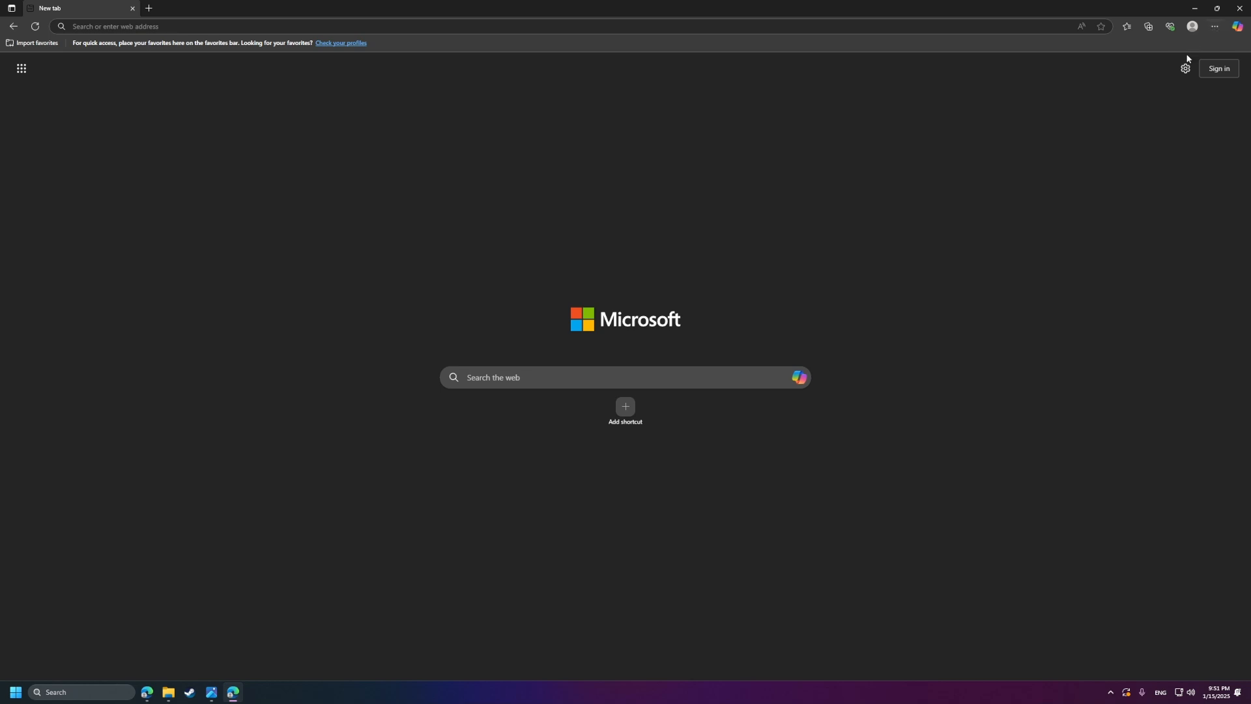
Step: Open the browser's settings page
left_click(1214, 27)
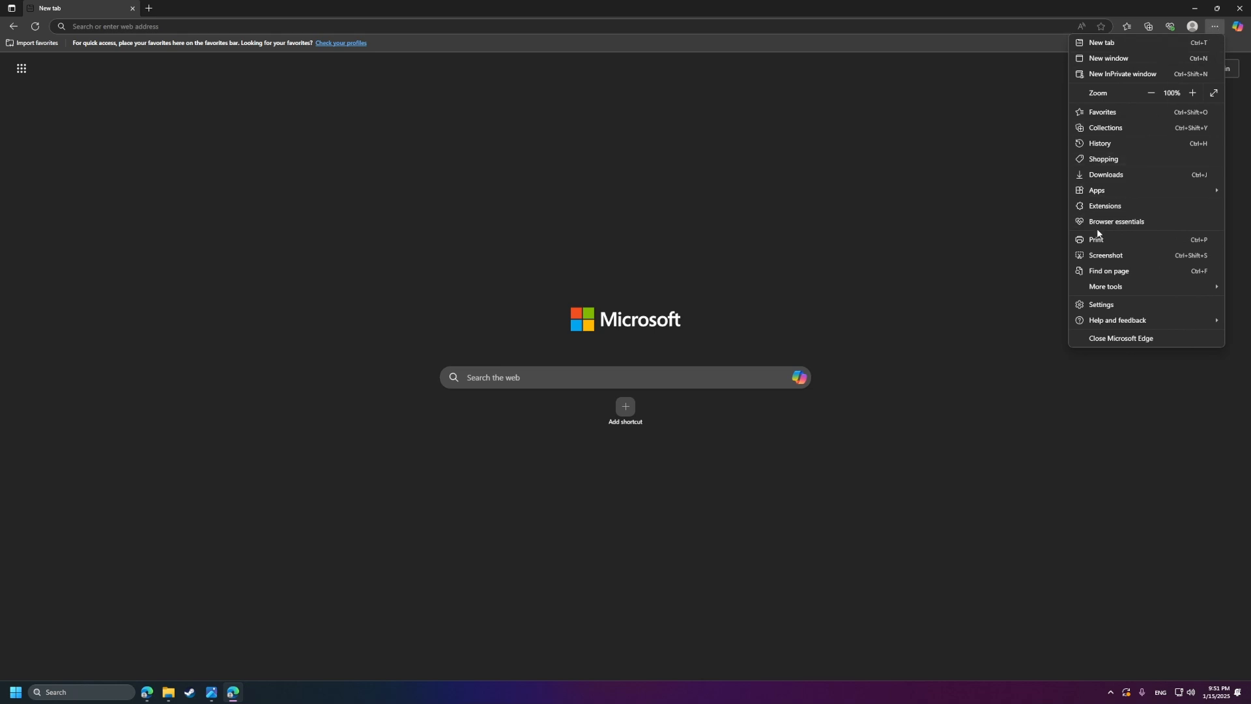
left_click(1082, 303)
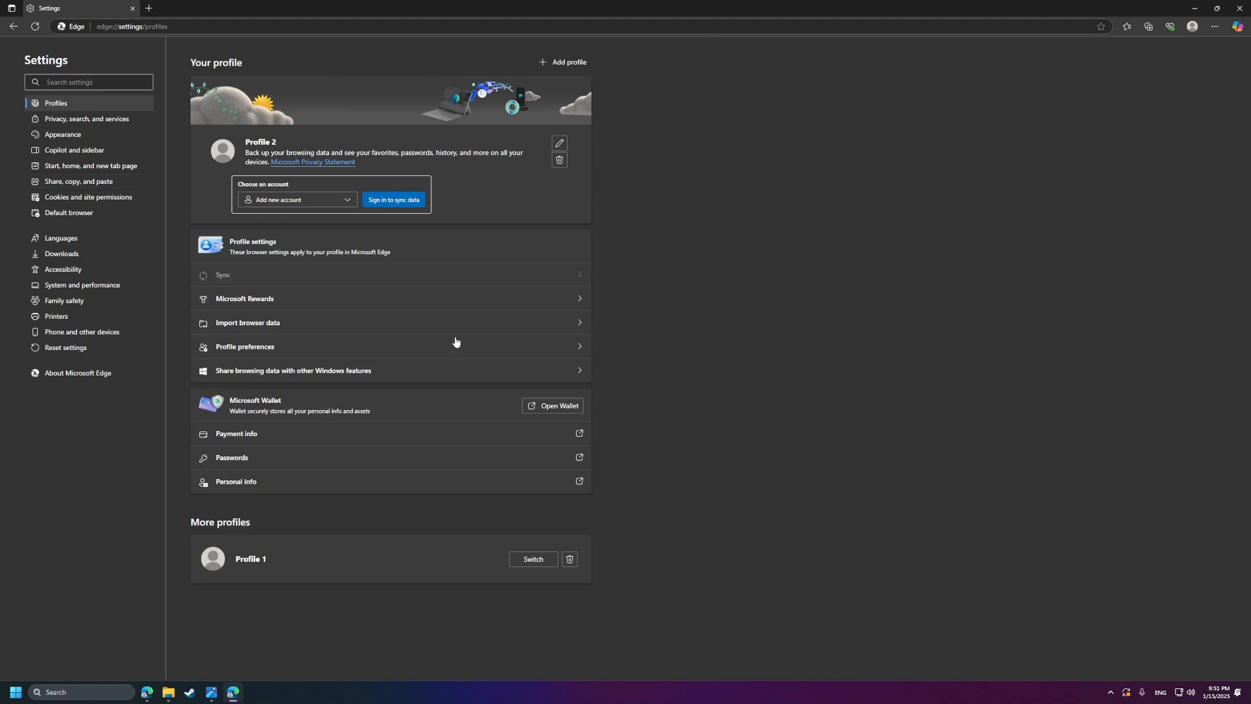
Step: Turn off earning Microsoft Rewards in the profile settings and return to the profiles page
left_click(374, 300)
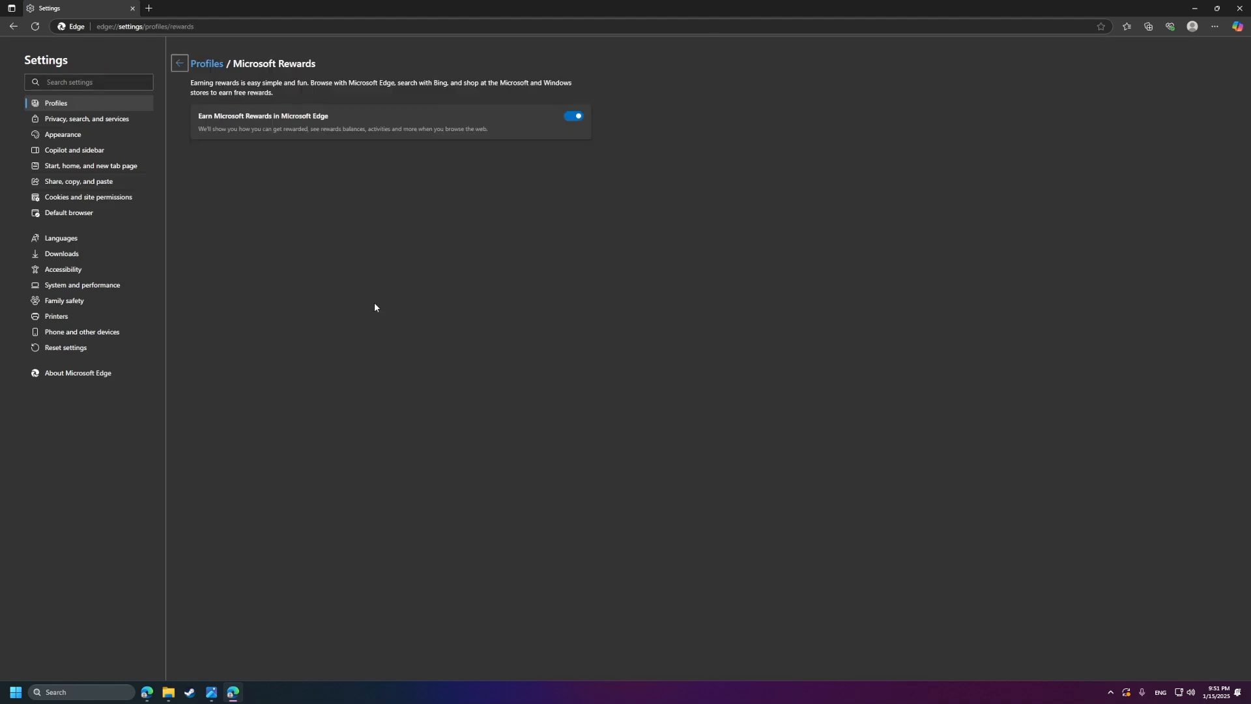
left_click(579, 117)
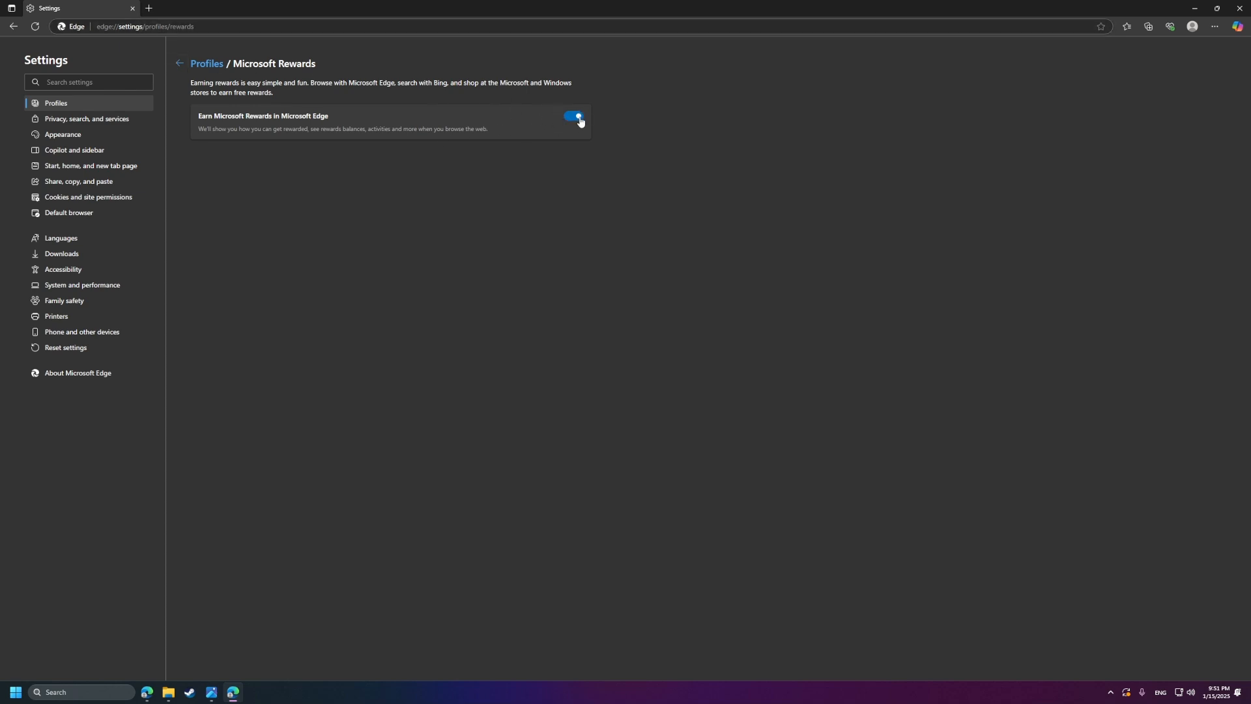
left_click(179, 63)
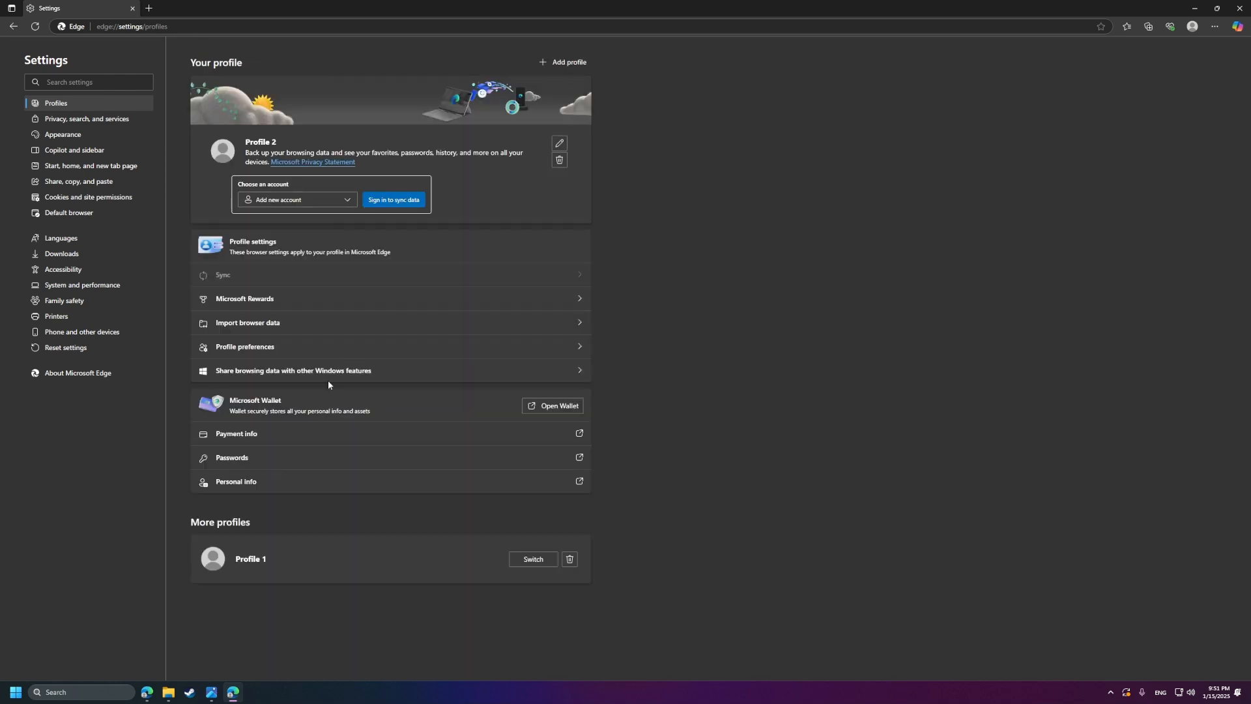
Step: Turn off sharing browsing data with other Windows features for this profile and return to the profiles page
left_click(461, 377)
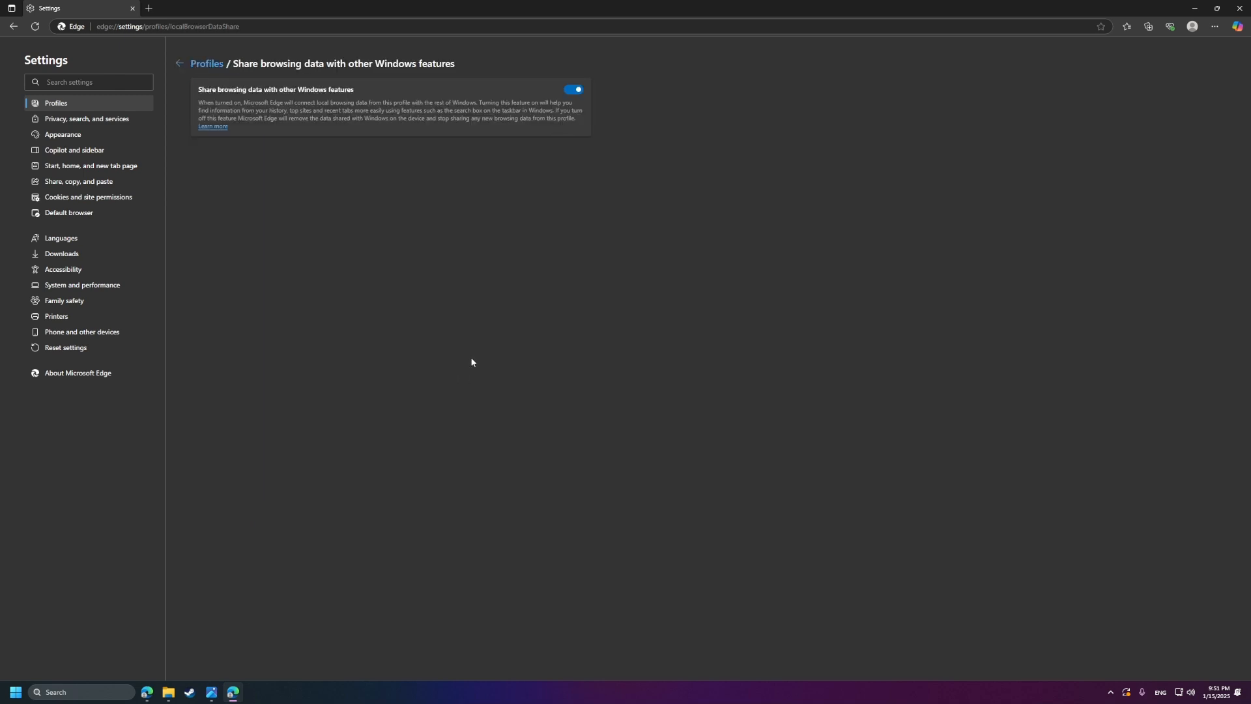
left_click(572, 91)
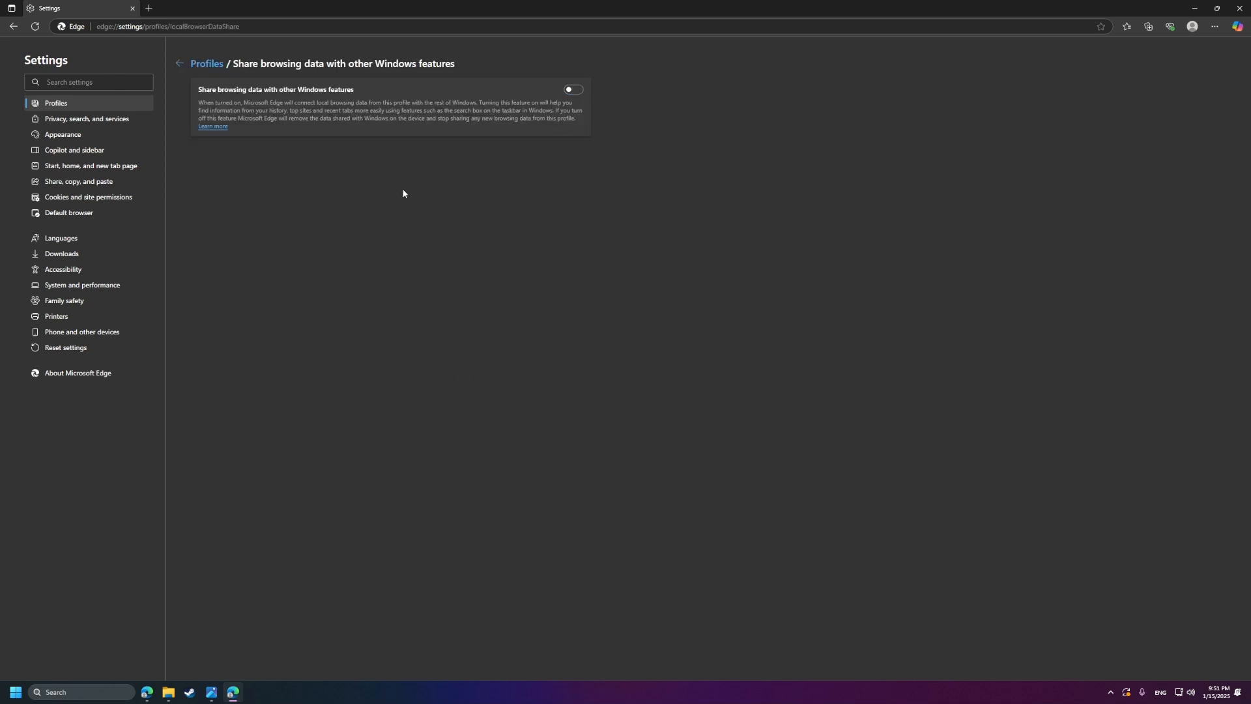
left_click(178, 65)
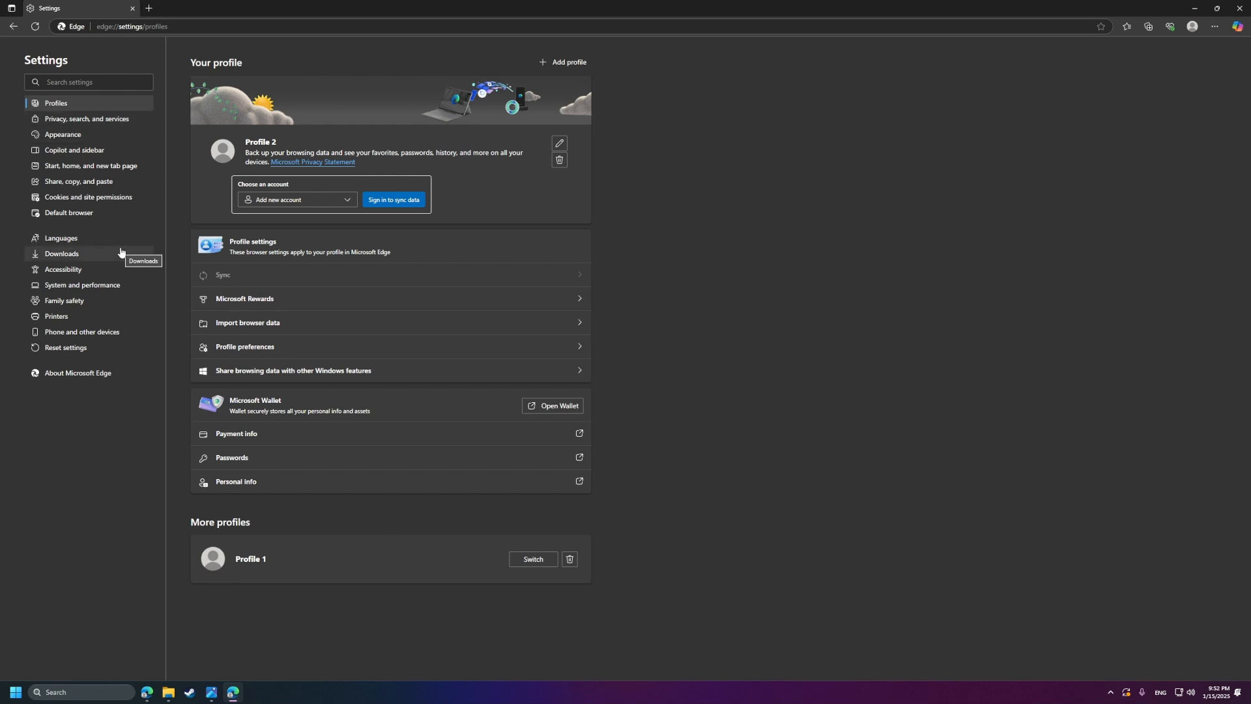
Step: View the privacy options for what to clear every time the browser closes and return to the privacy page
left_click(85, 119)
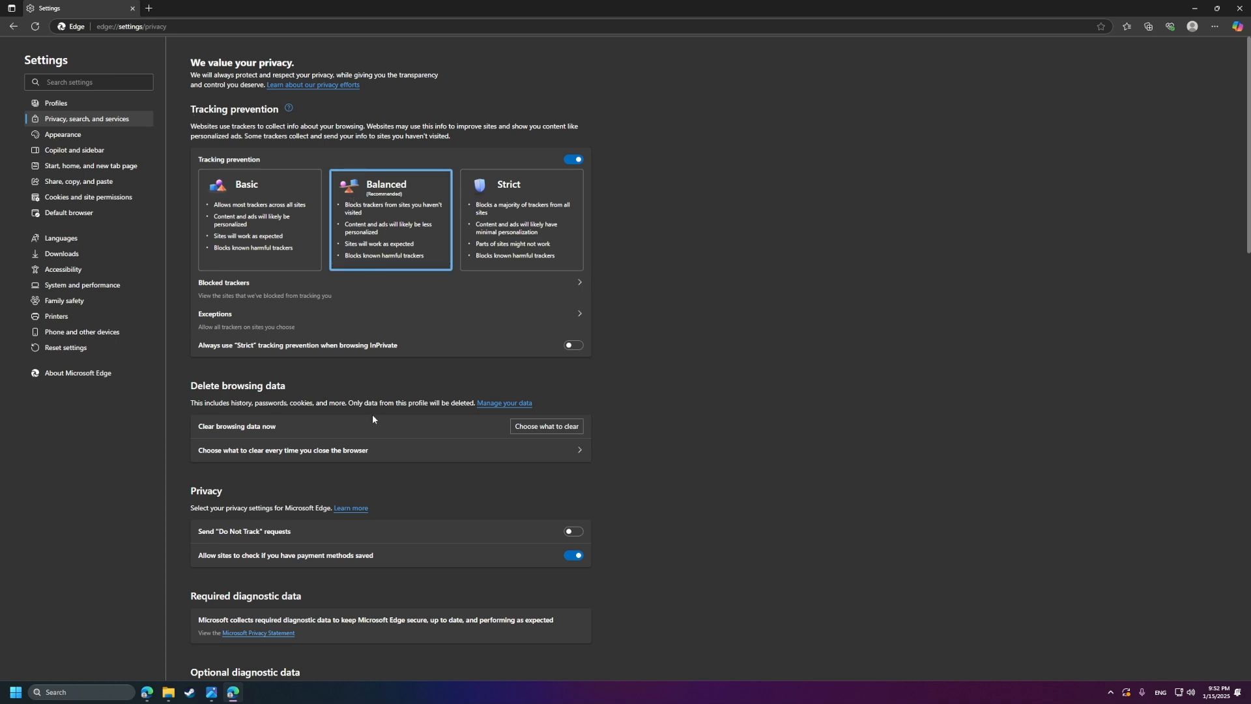
scroll(373, 415, "down", 2)
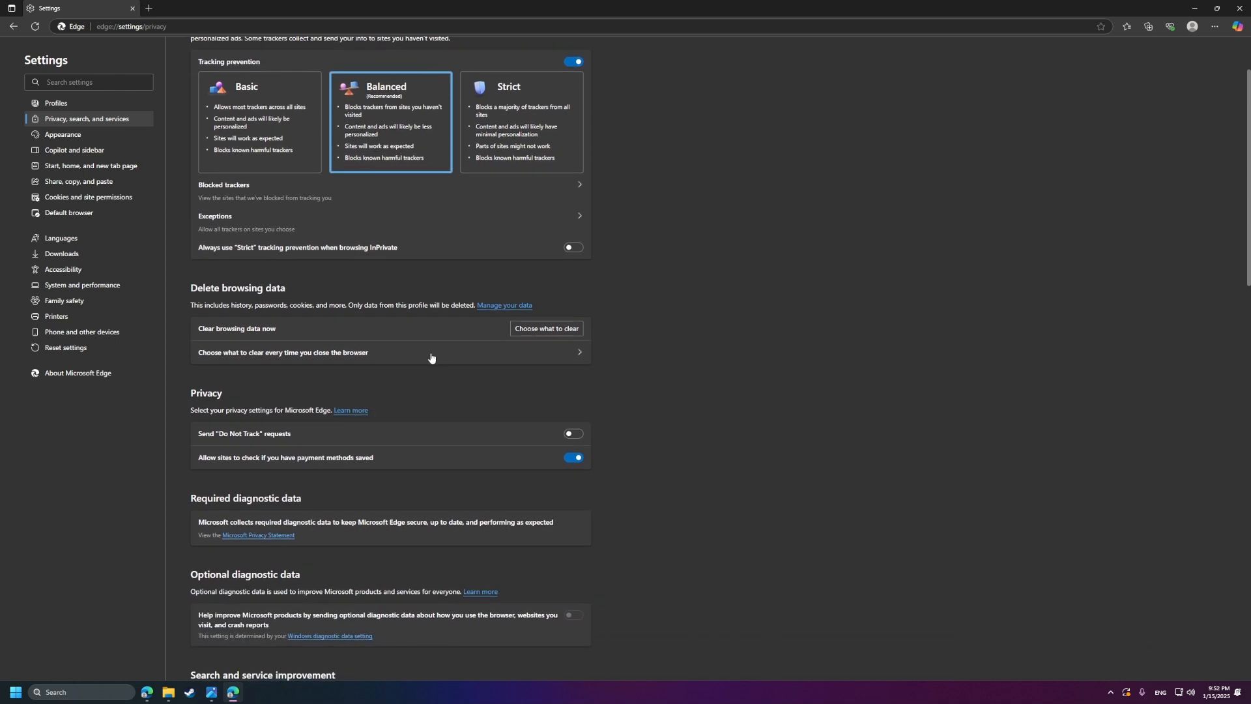
left_click(430, 355)
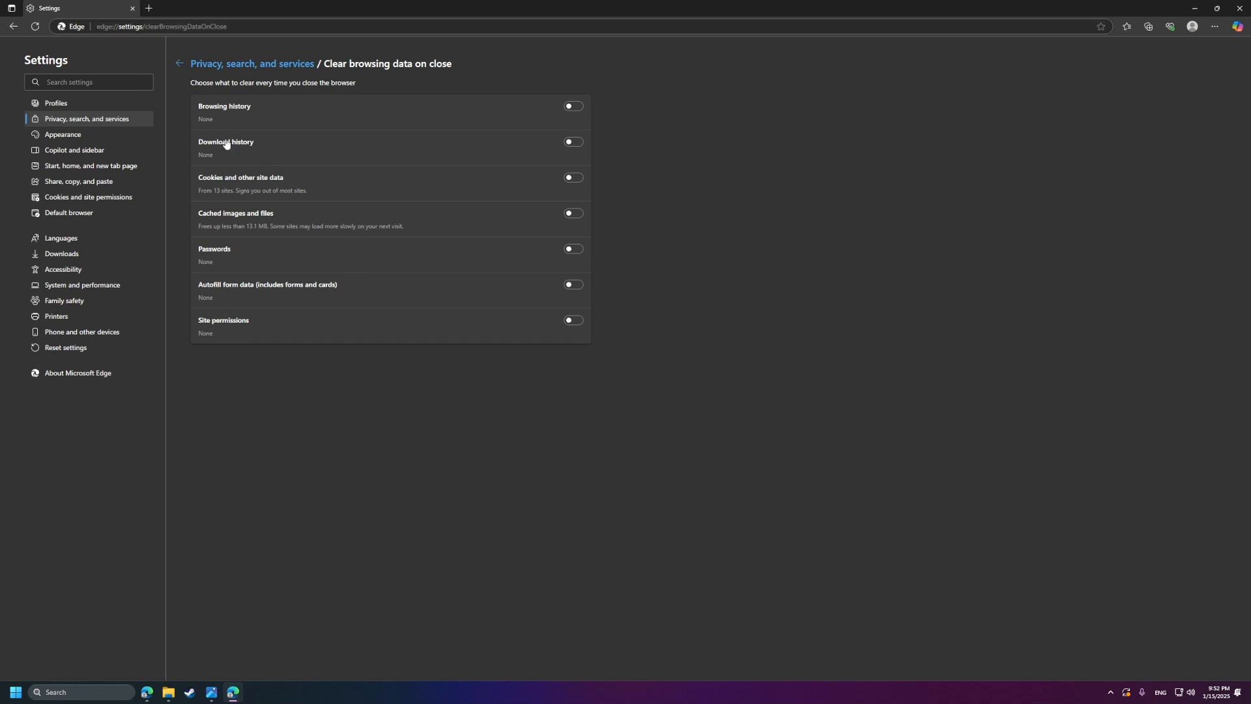
left_click(182, 64)
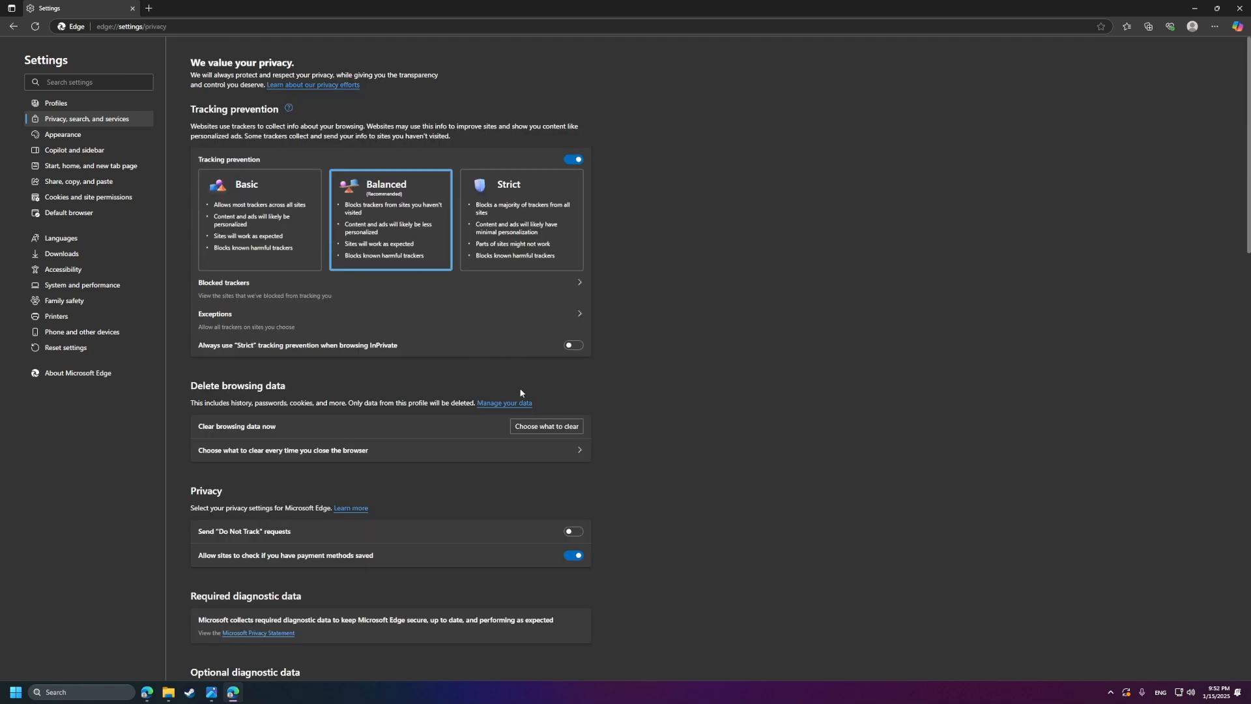
Step: Examine the tracking prevention, privacy, diagnostic data, personalization and security settings down to the Services section
scroll(520, 393, "down", 3)
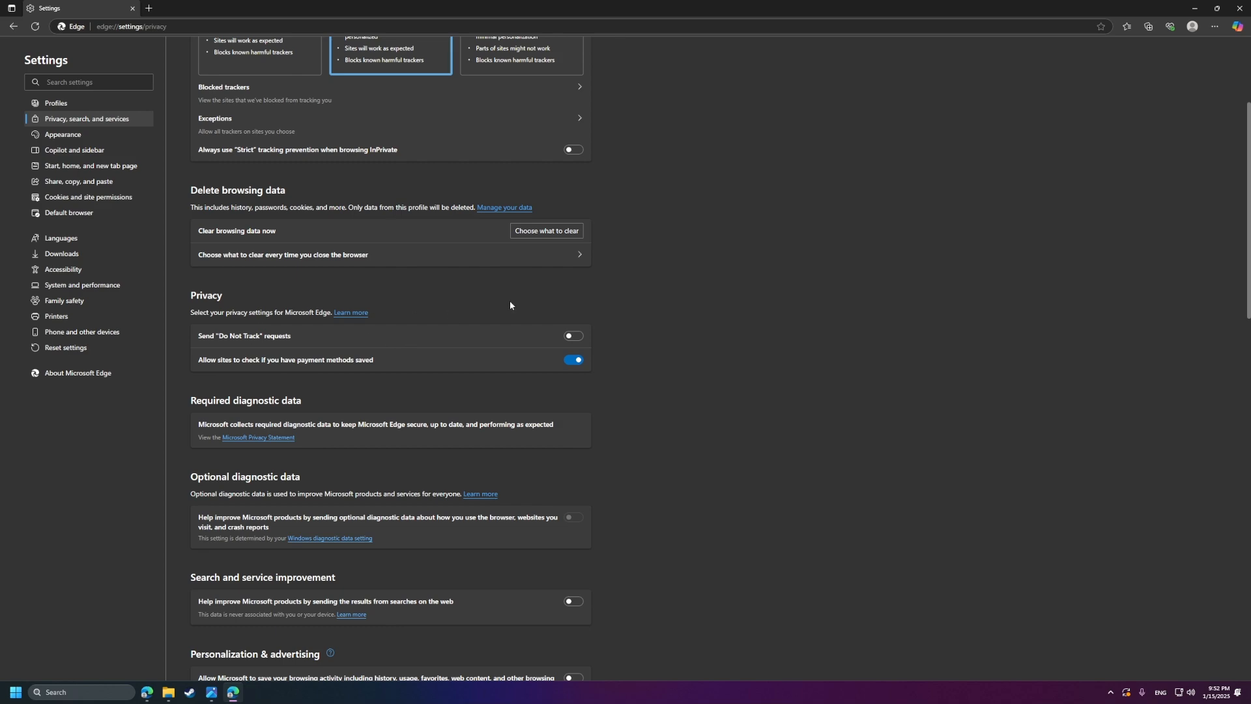
scroll(509, 304, "up", 3)
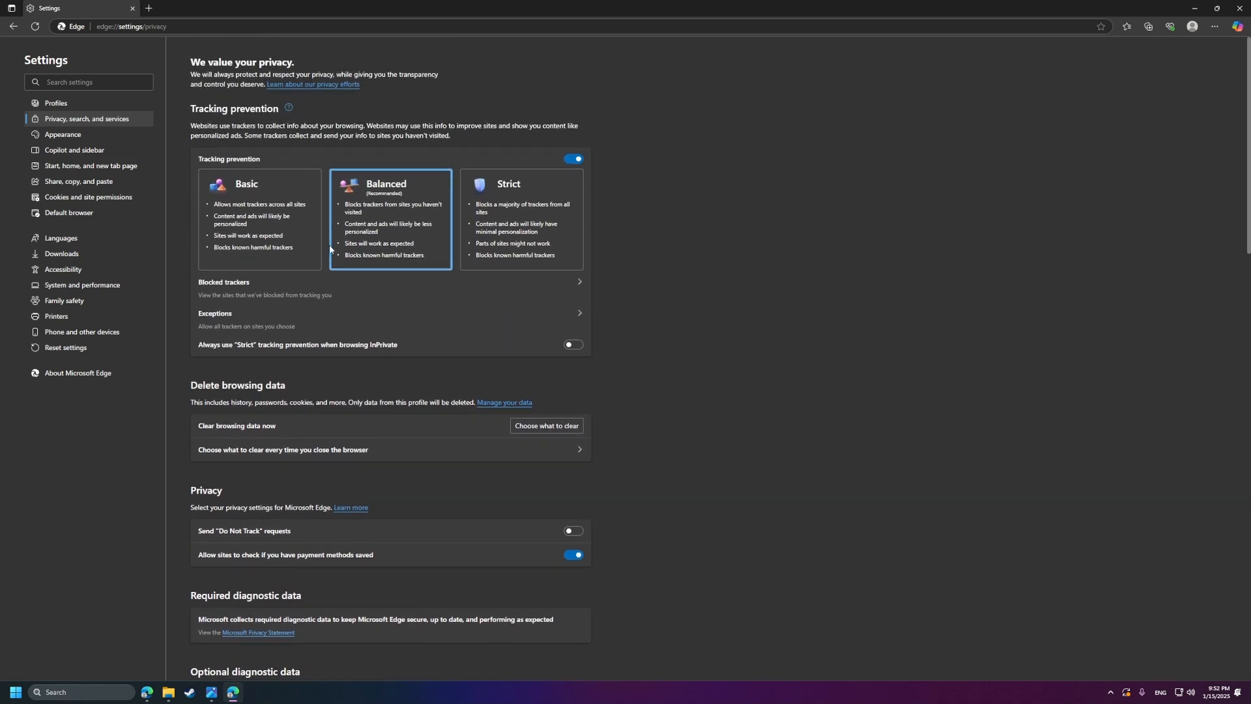
scroll(331, 247, "down", 2)
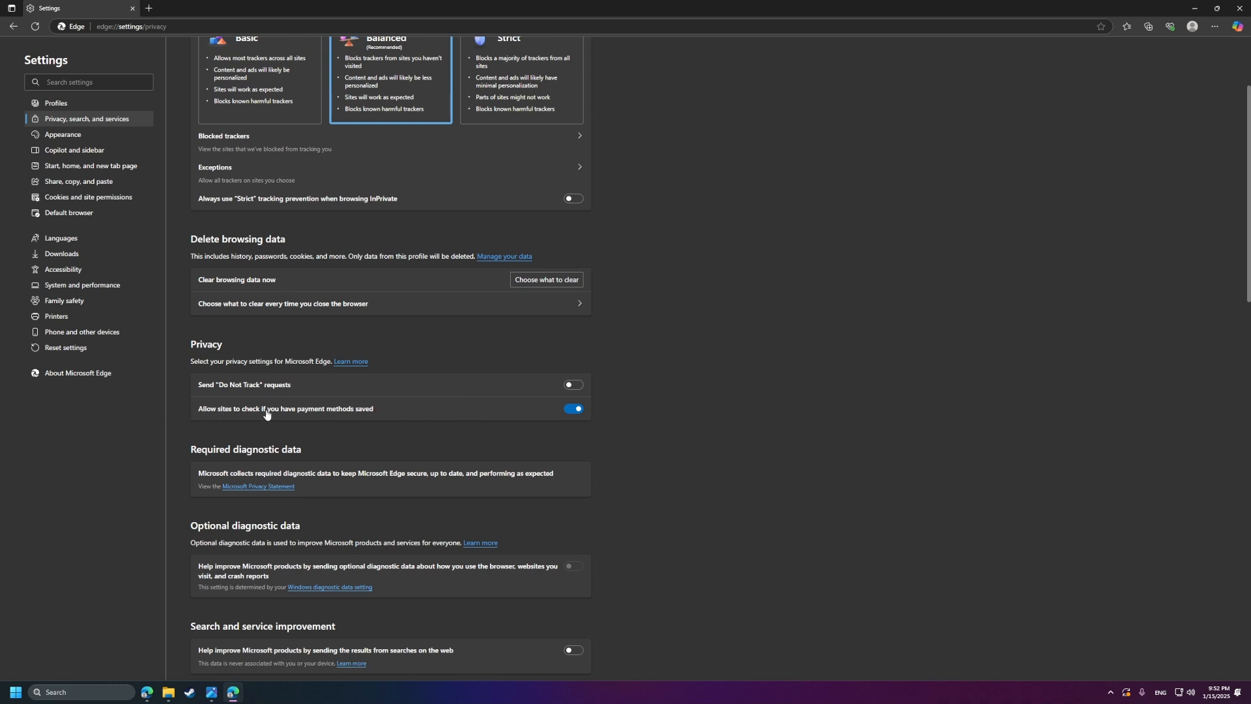
scroll(453, 415, "down", 1)
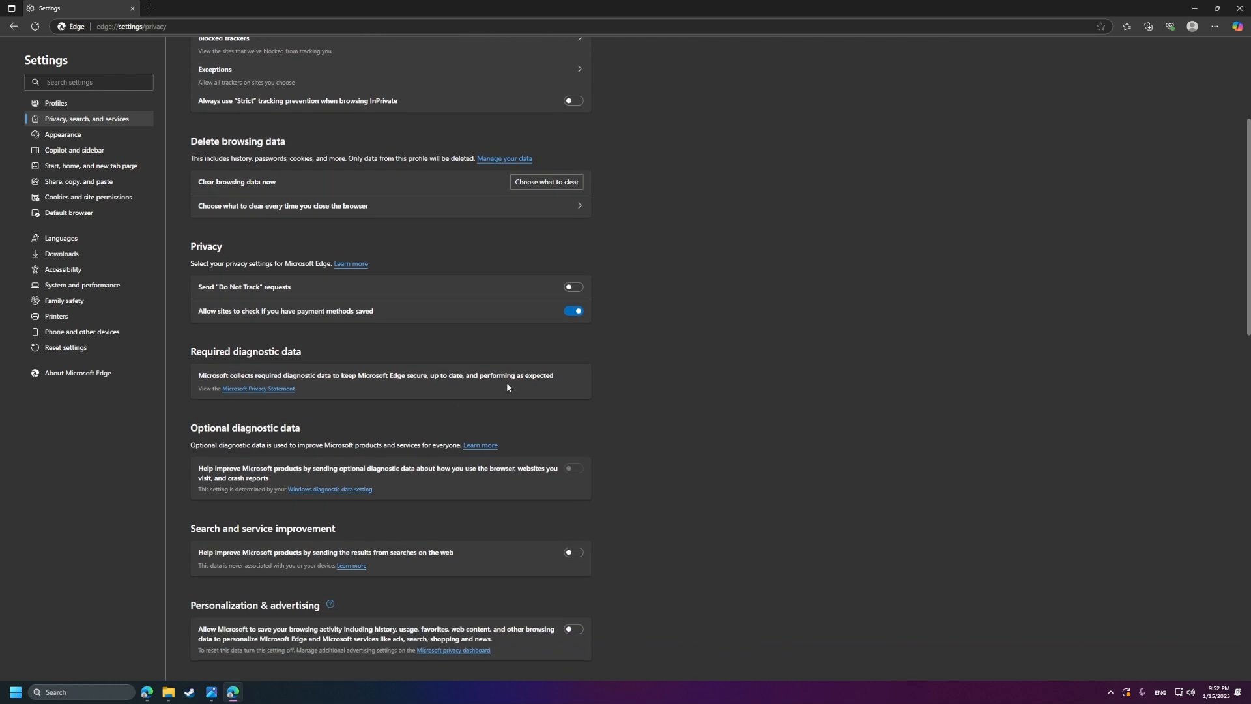
scroll(546, 330, "down", 2)
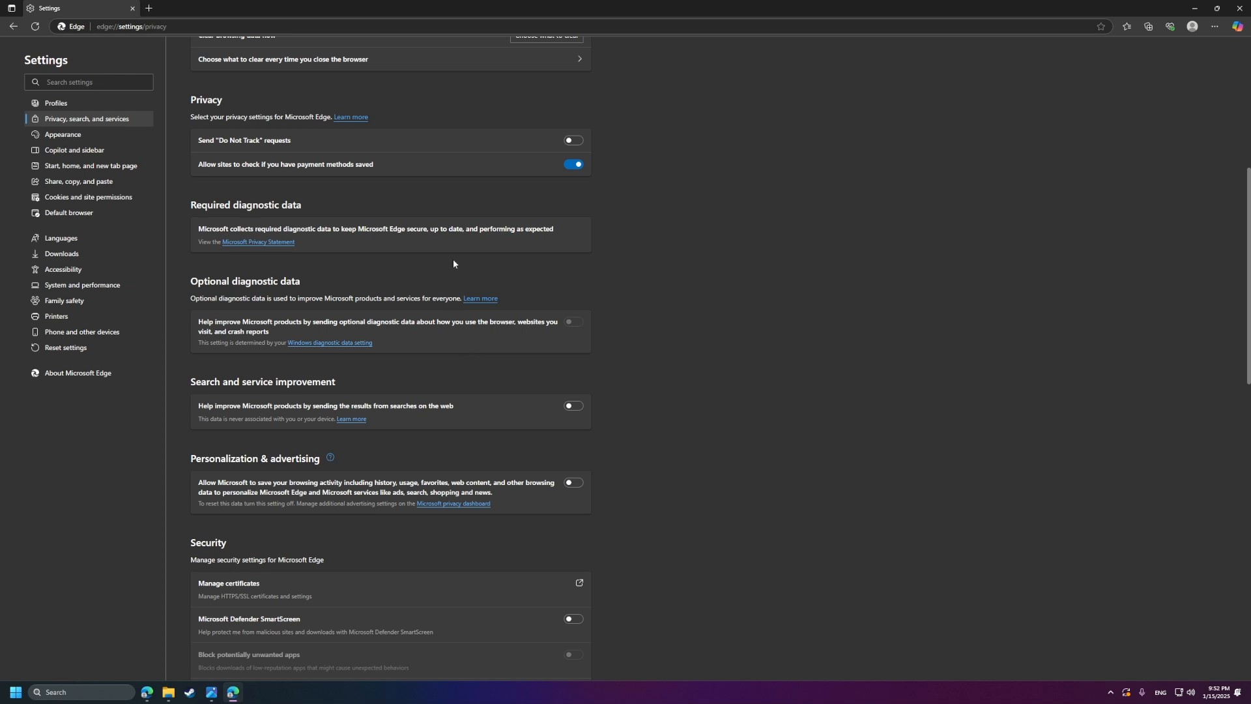
scroll(454, 264, "down", 1)
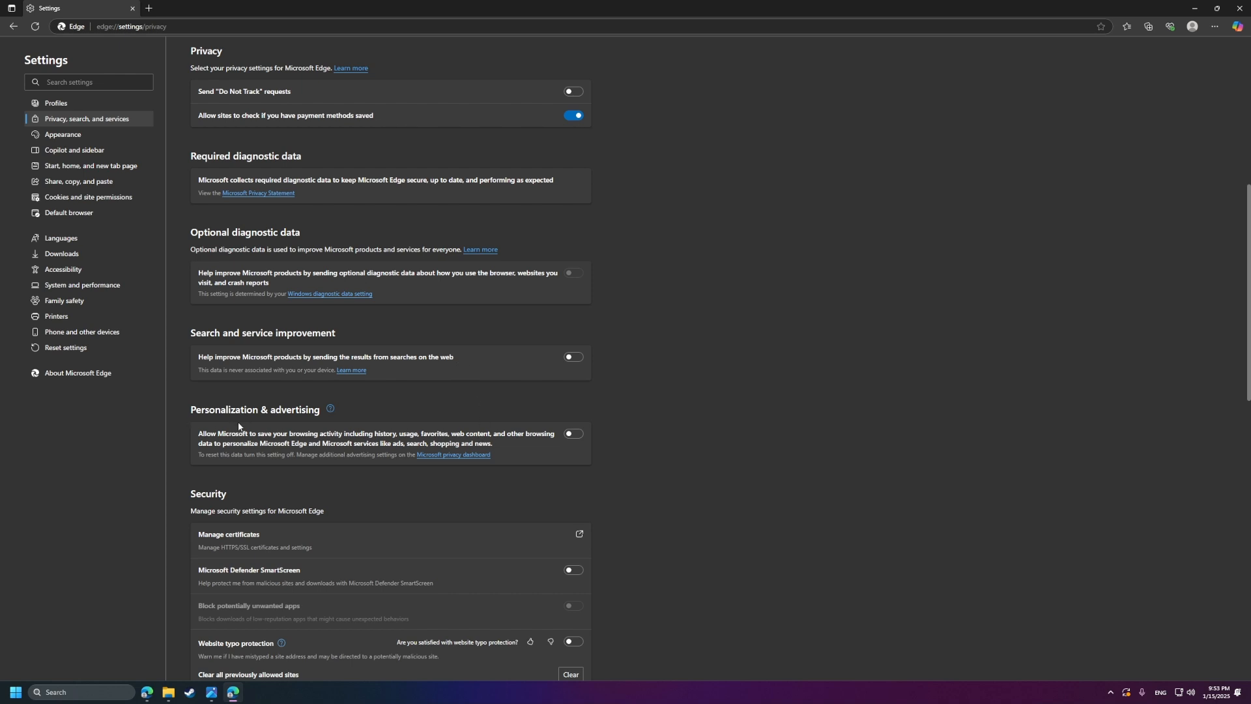
scroll(238, 426, "down", 2)
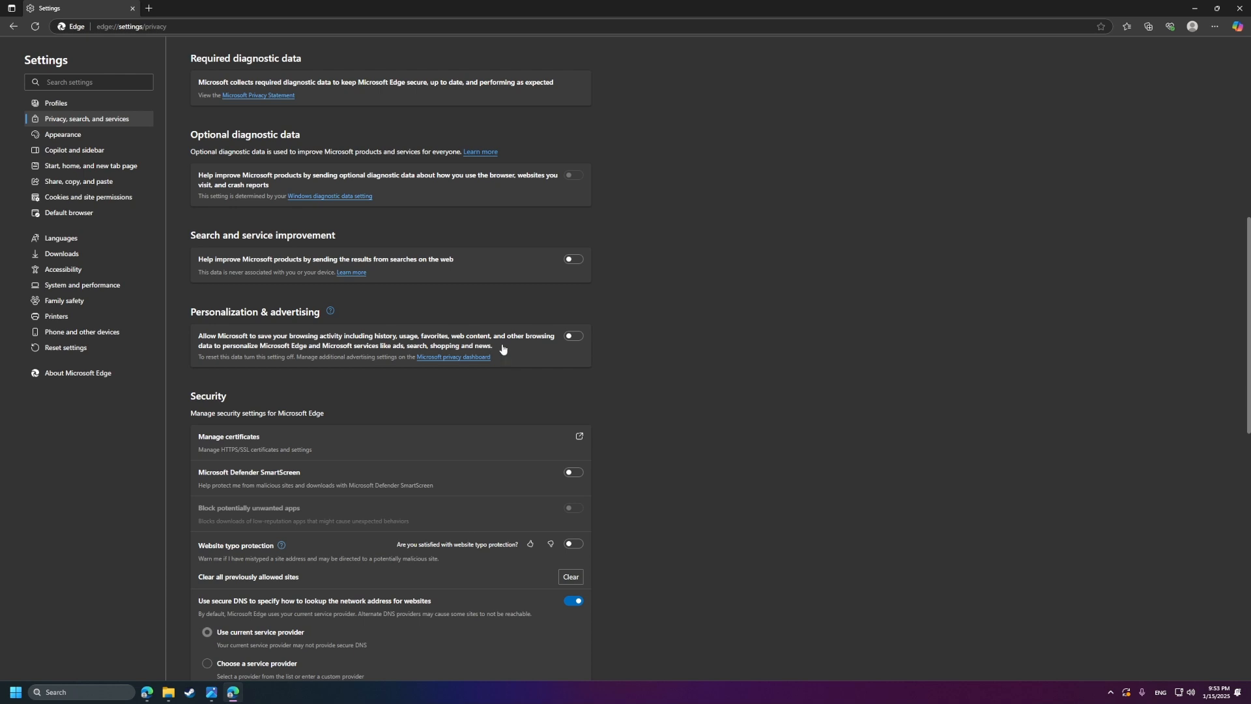
scroll(315, 376, "down", 2)
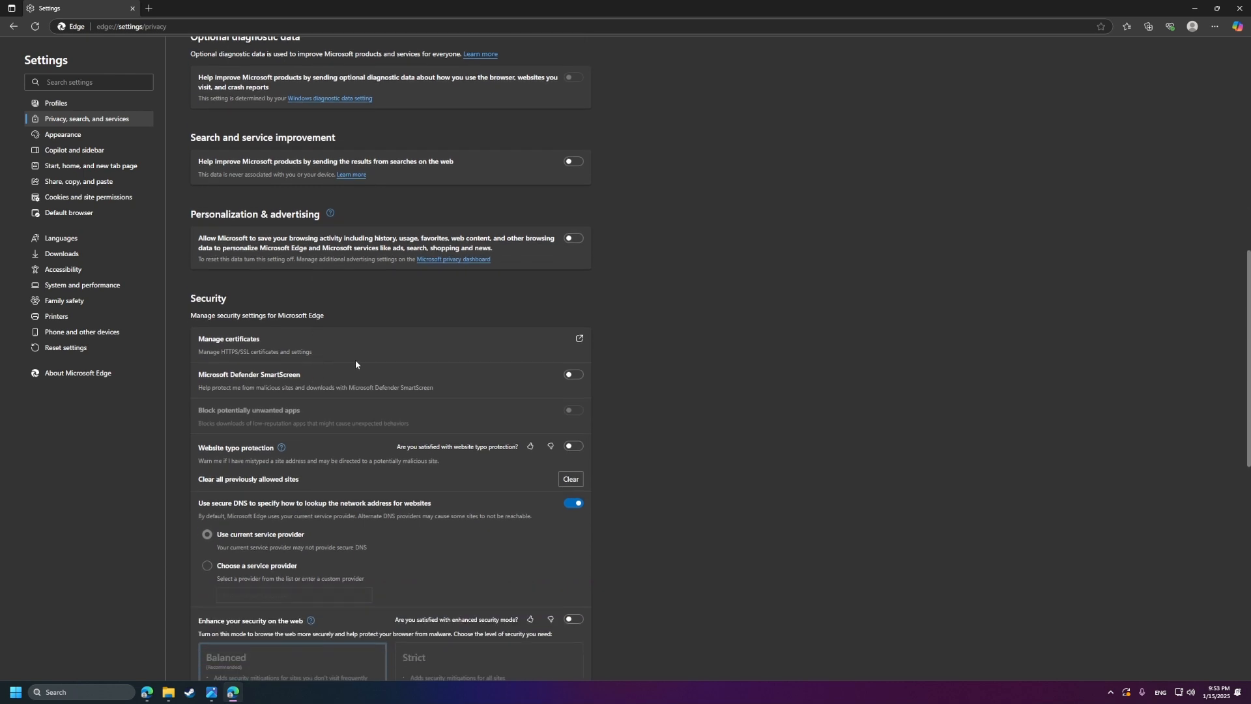
scroll(431, 352, "down", 3)
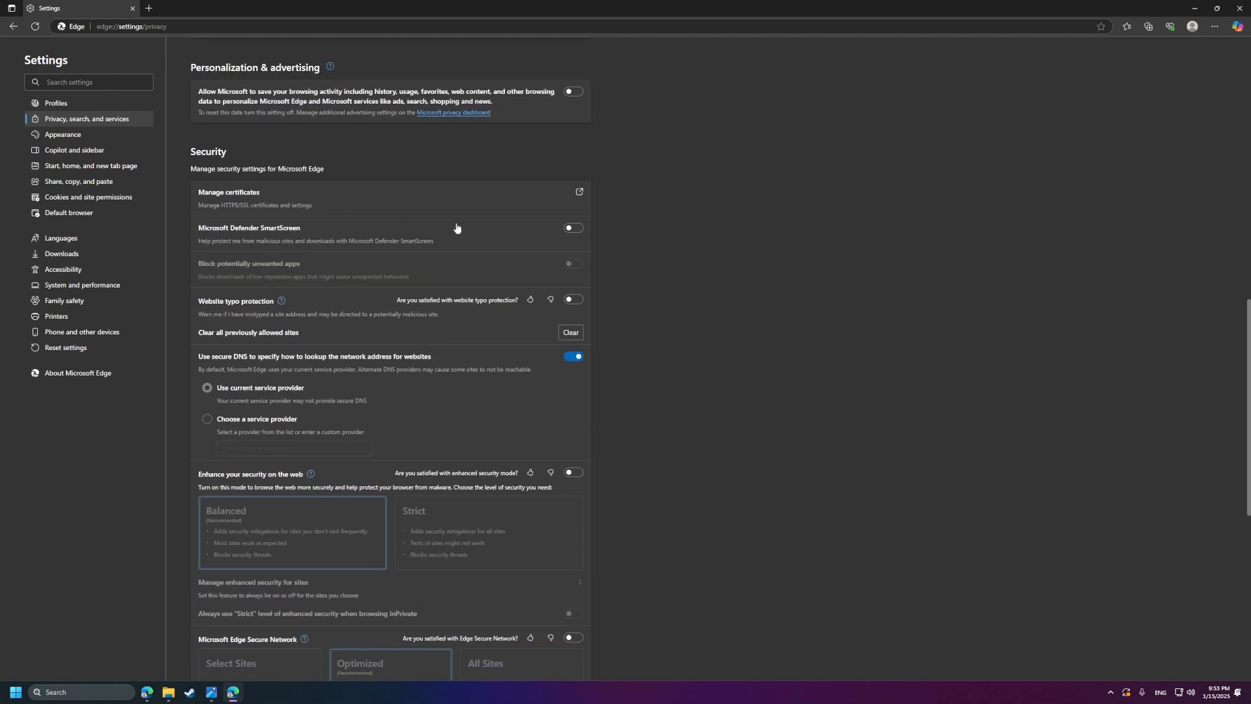
scroll(485, 234, "down", 3)
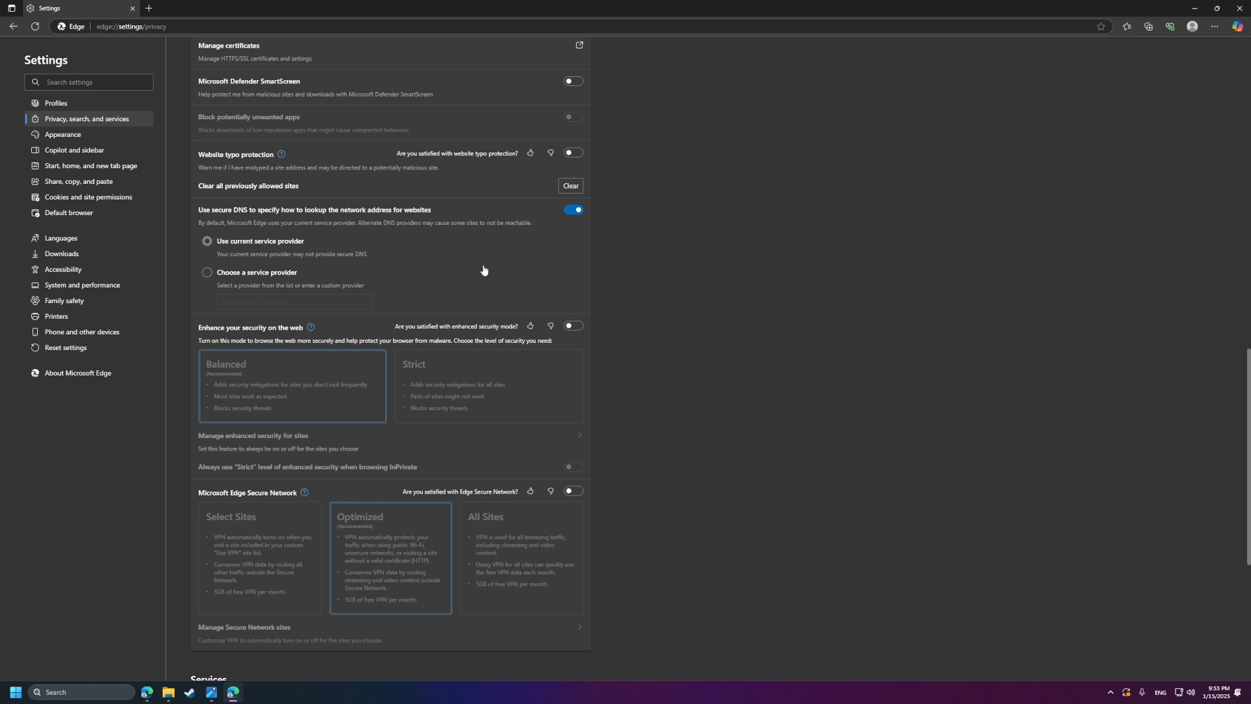
scroll(483, 270, "down", 2)
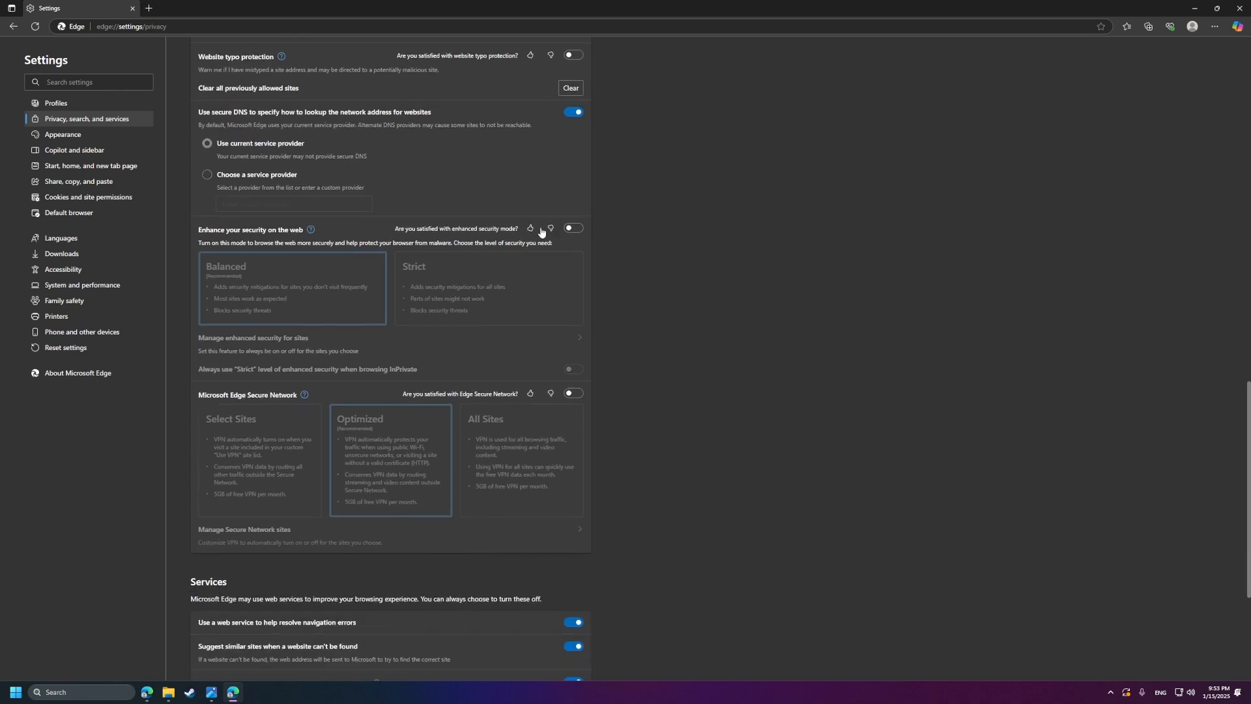
scroll(399, 343, "down", 2)
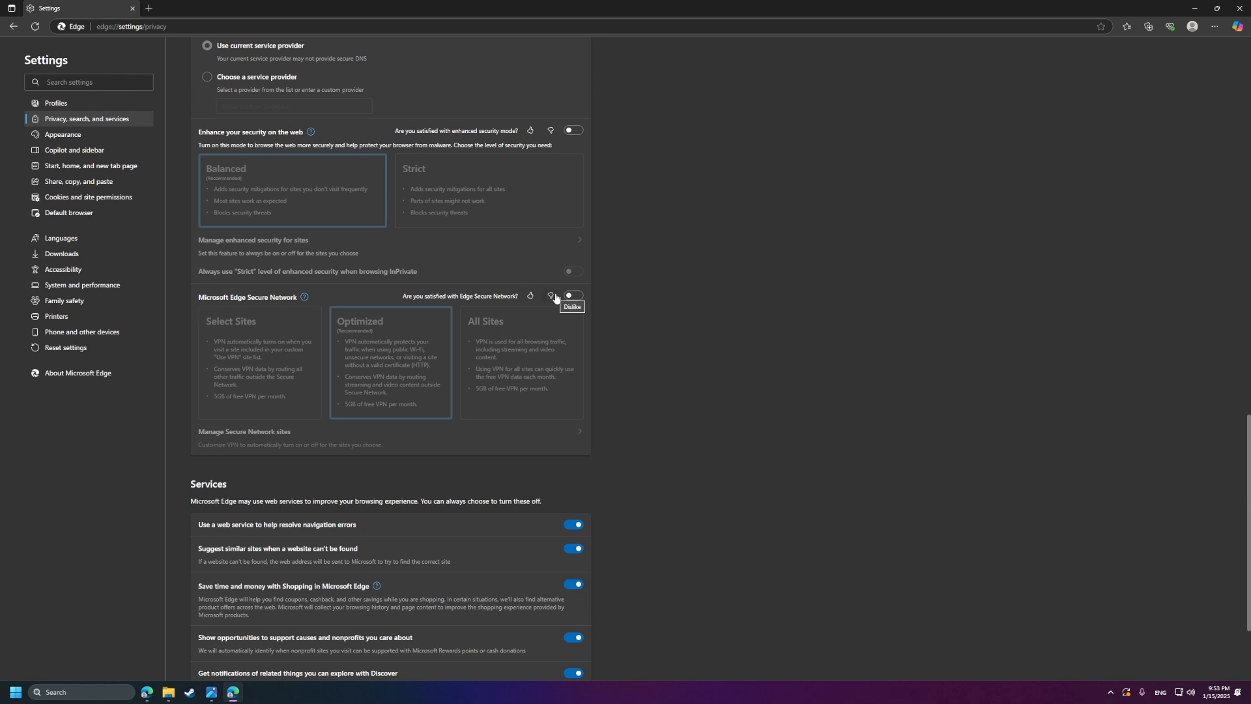
scroll(555, 298, "down", 3)
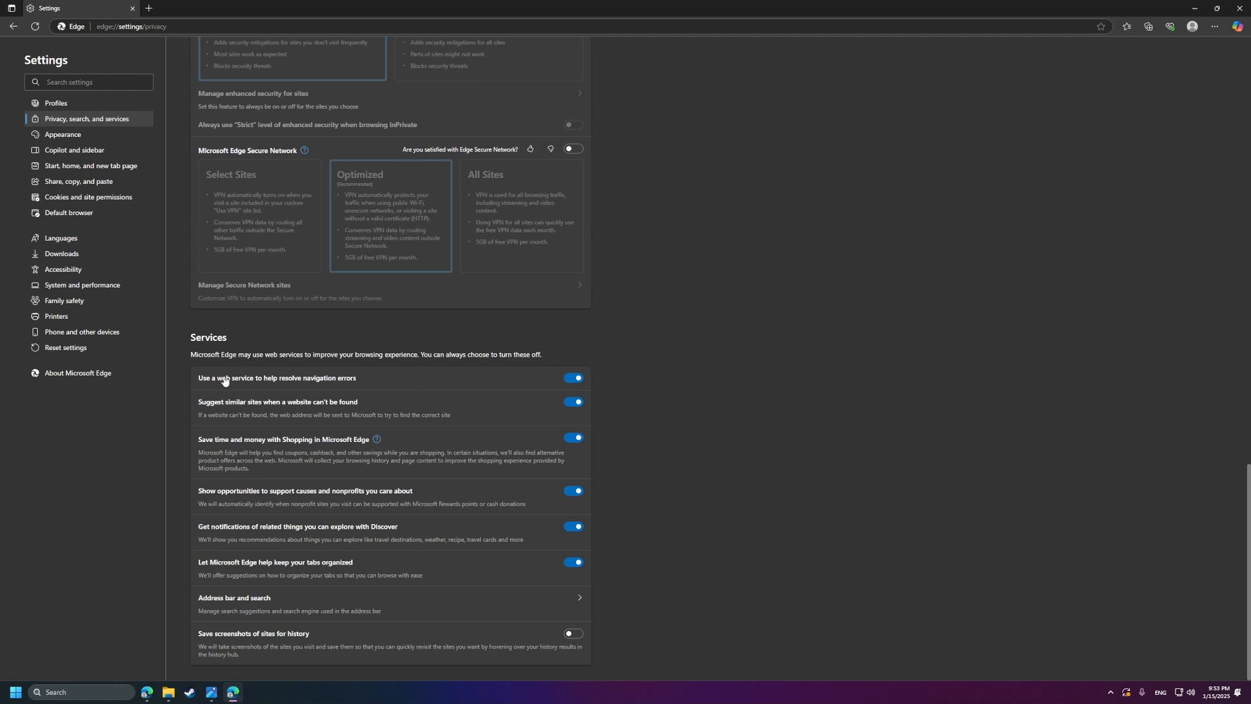
Step: Turn off the services for navigation errors, similar site suggestions, Shopping, causes and nonprofits, Discover notifications and tab organization
left_click(458, 378)
left_click(494, 403)
left_click(573, 439)
left_click(577, 493)
left_click(578, 529)
left_click(579, 564)
Step: Set DuckDuckGo as the search engine used in the address bar
left_click(422, 605)
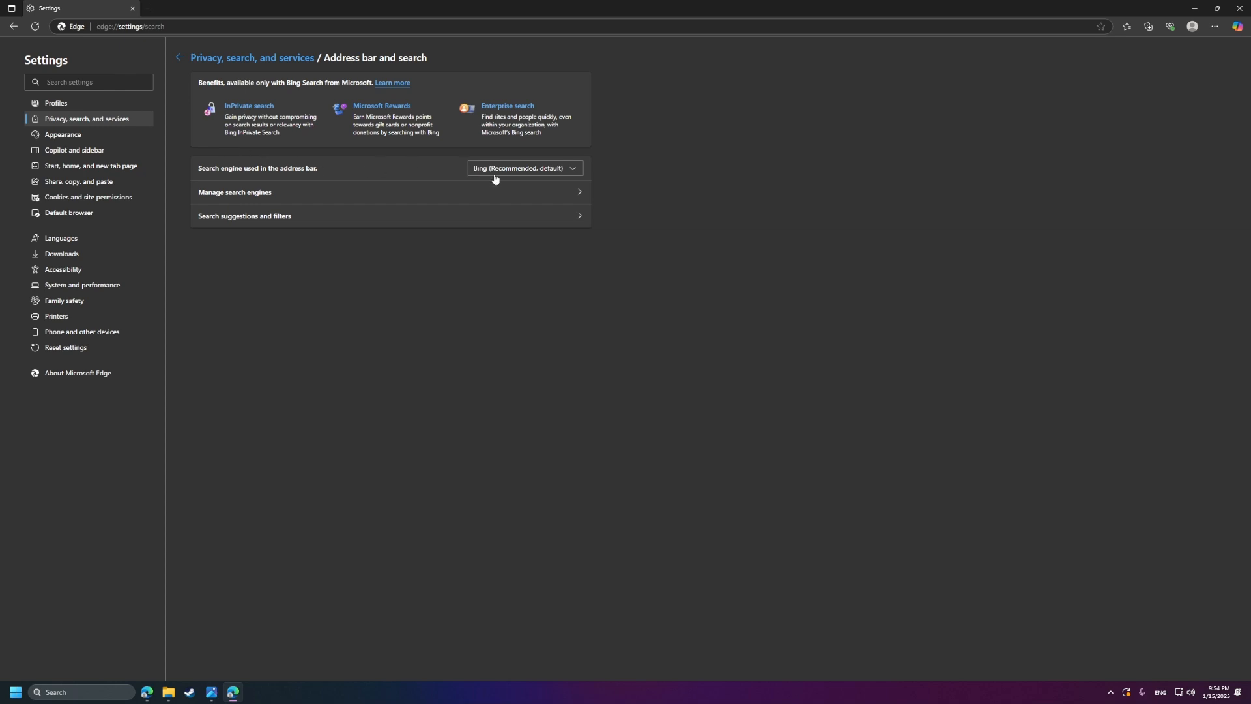
left_click(533, 168)
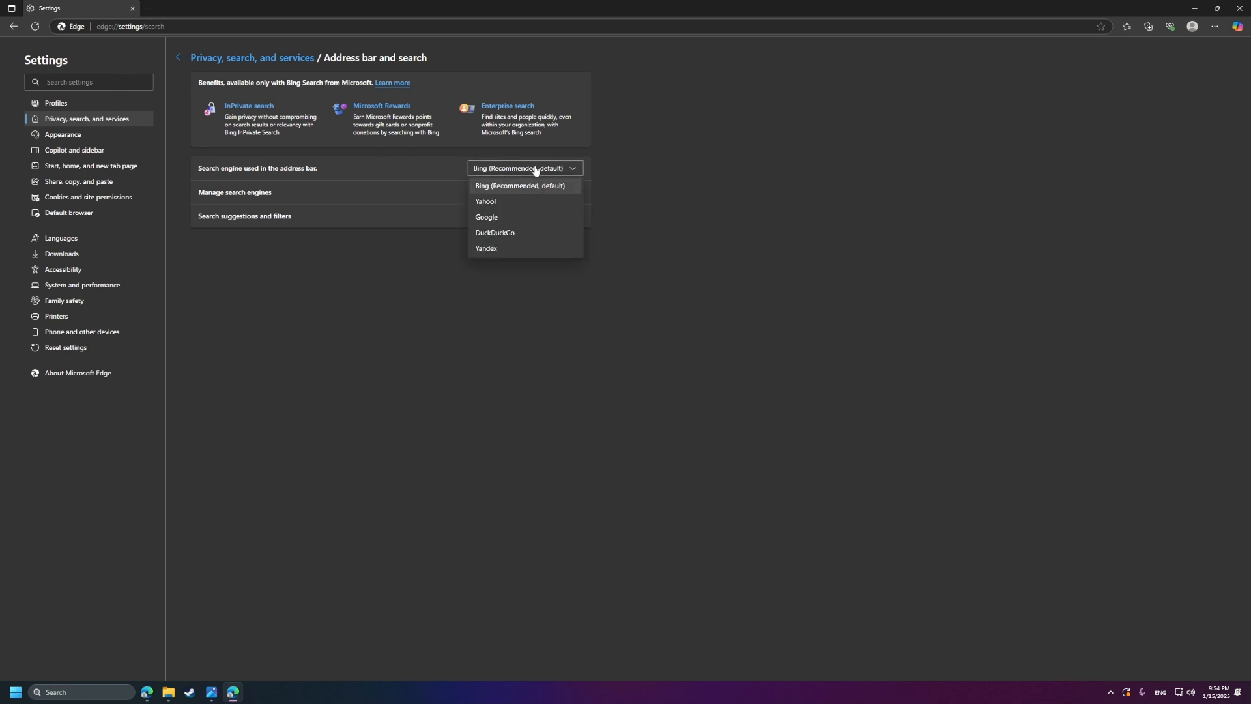
left_click(504, 234)
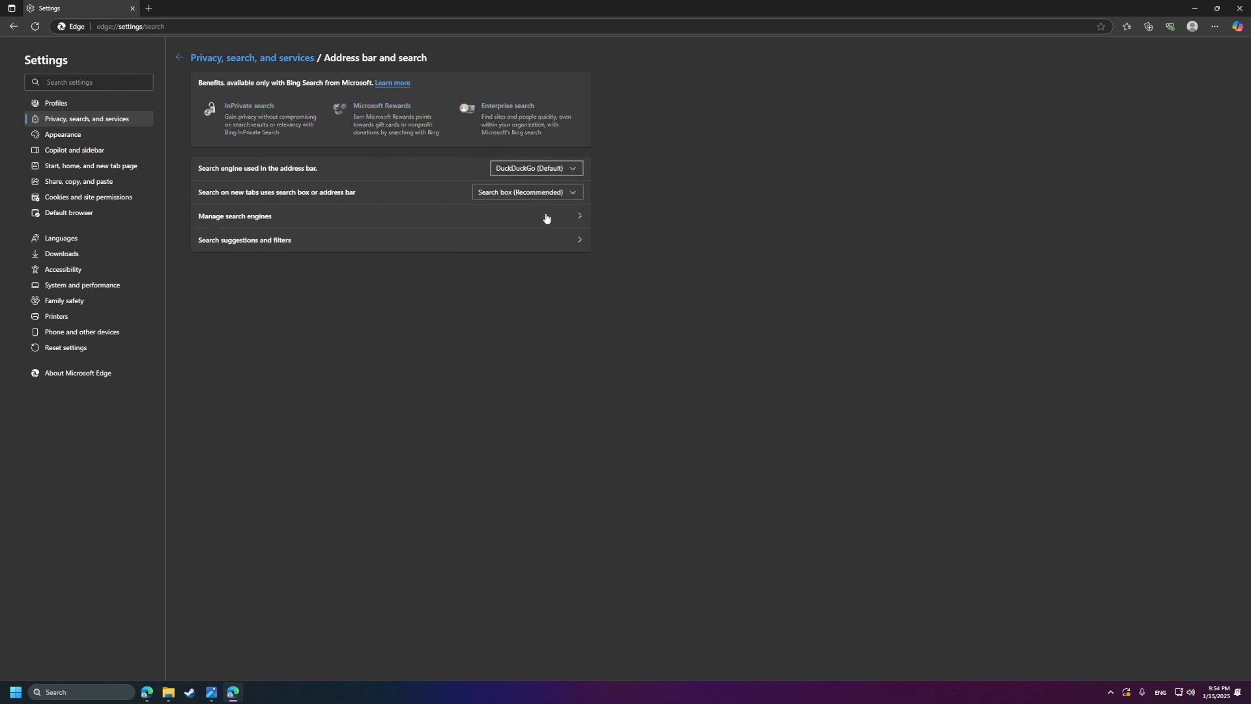
left_click(565, 172)
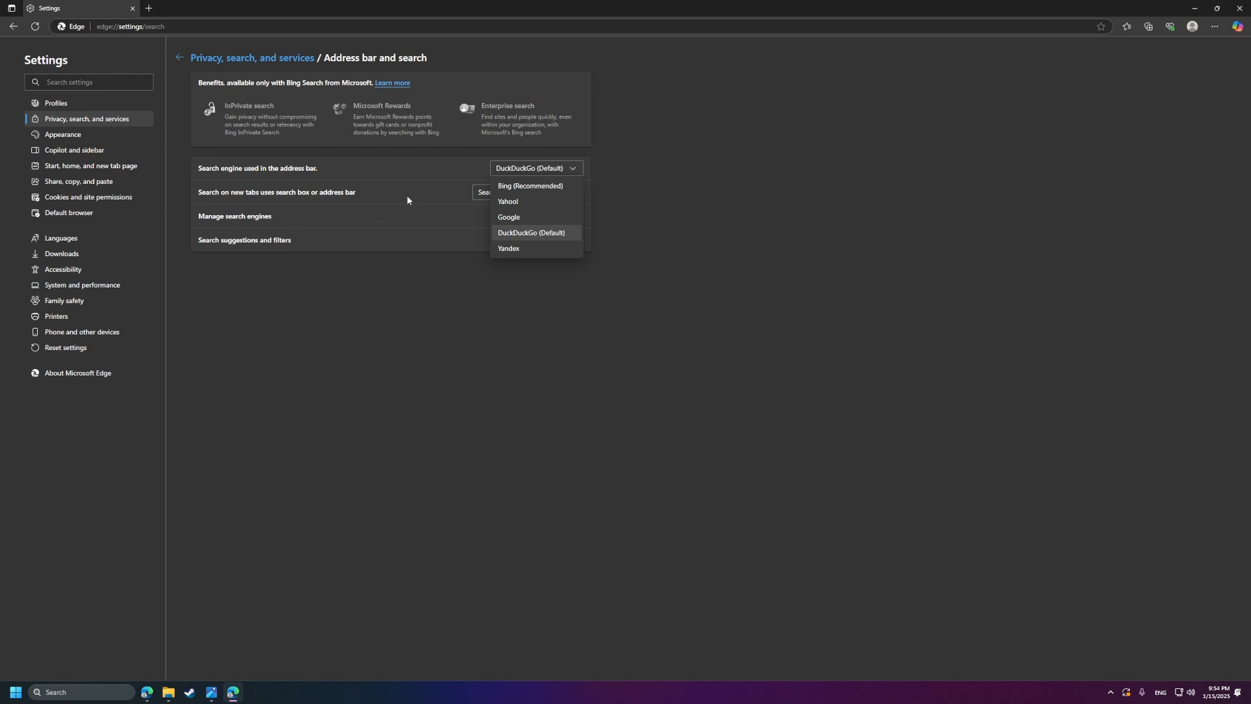
left_click(424, 187)
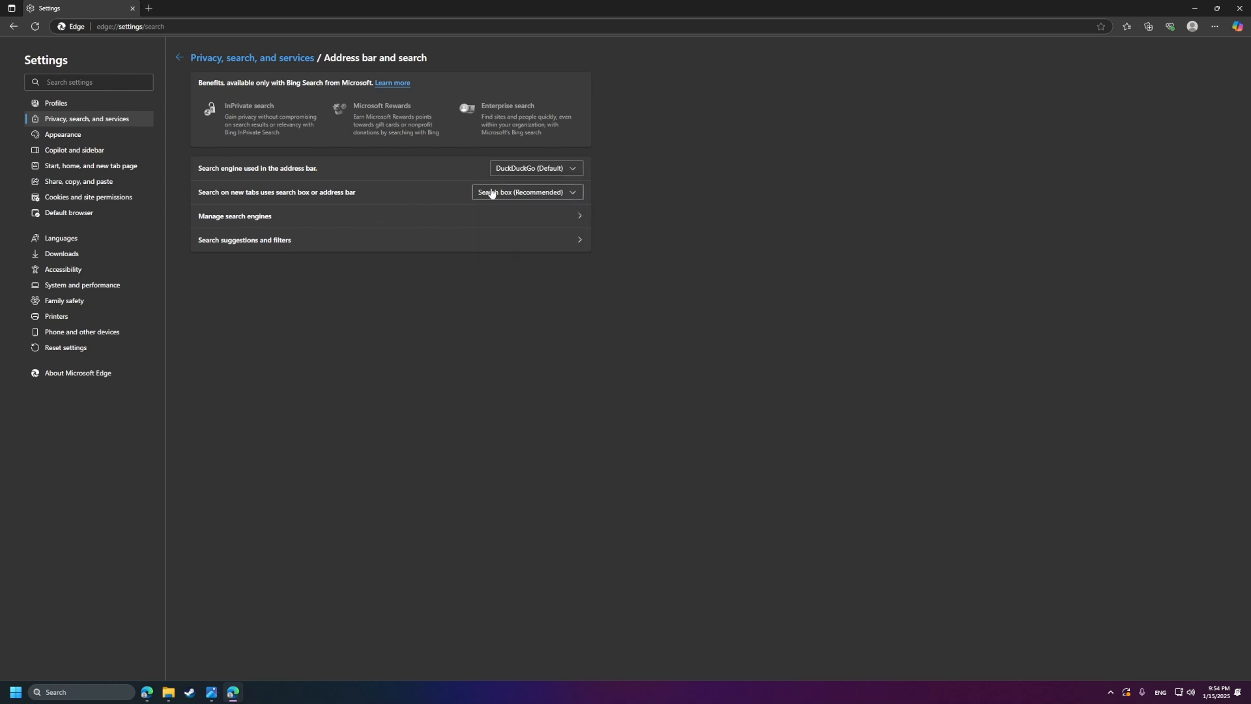
Step: Remove Google from the address bar search engines, dismiss the notification and return to the address bar and search settings
left_click(443, 218)
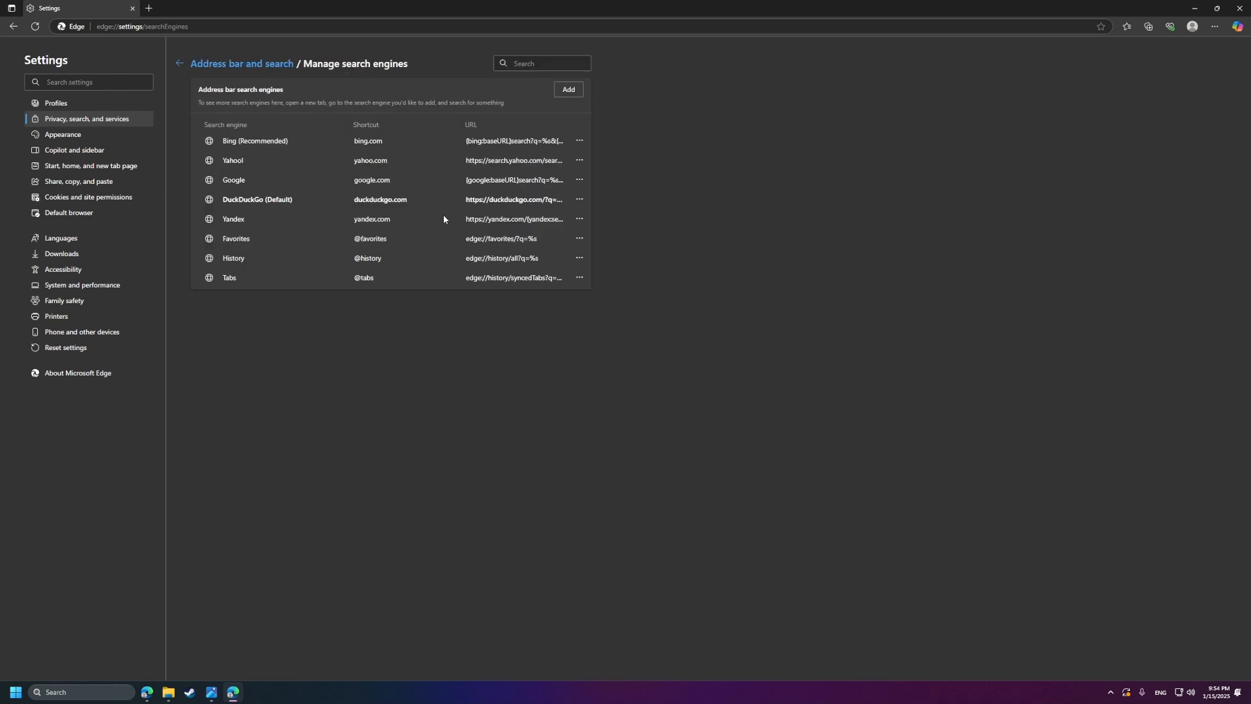
left_click(579, 183)
left_click(627, 215)
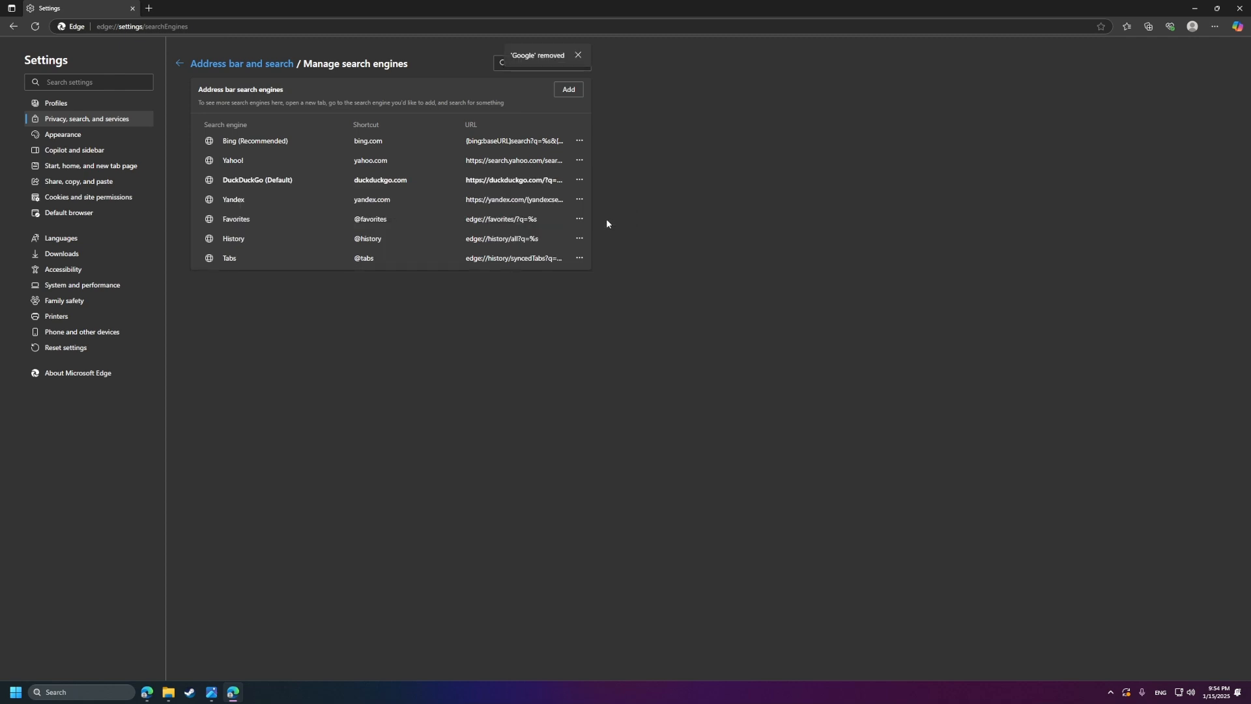
left_click(578, 55)
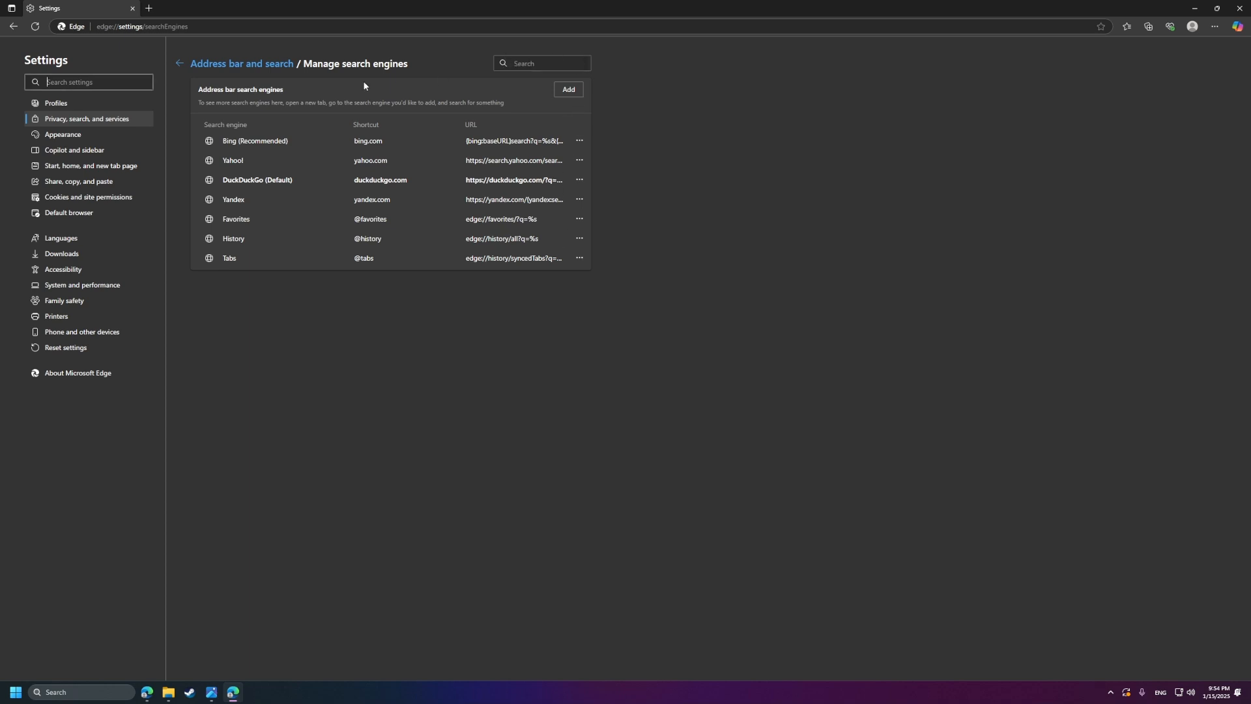
left_click(177, 62)
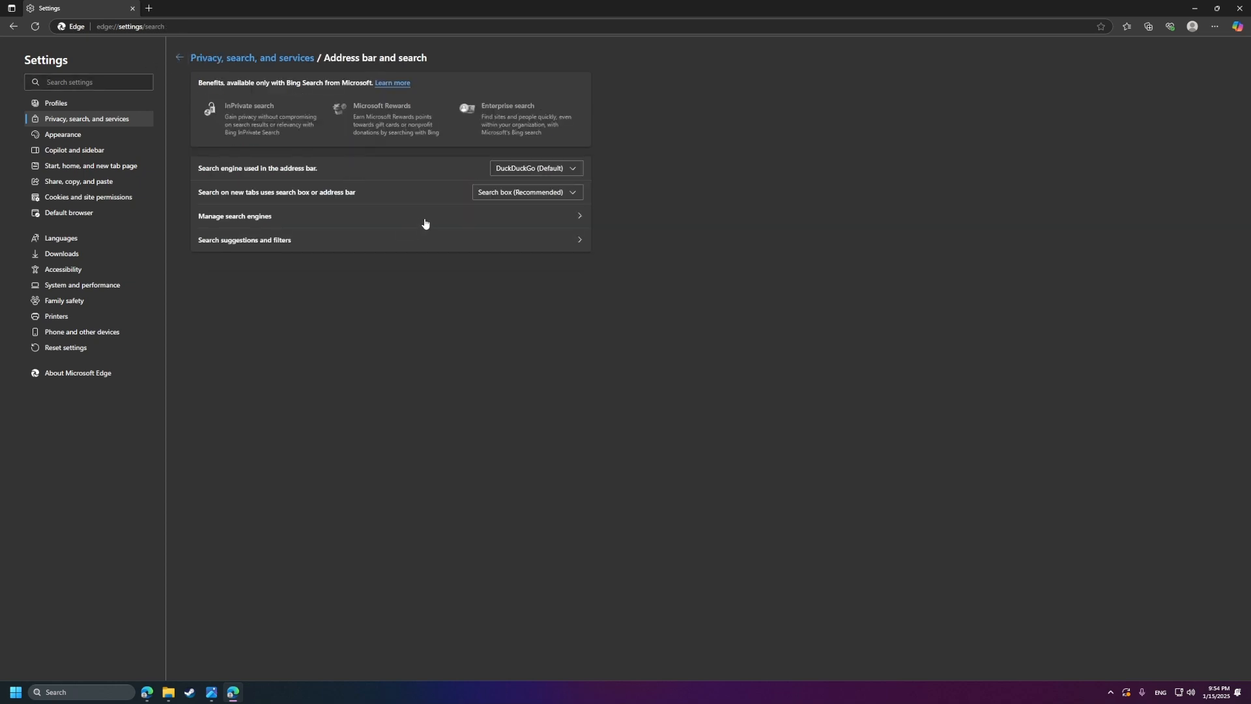
Step: Set Customize Suggestions to More History in the search suggestions and filters settings
left_click(394, 236)
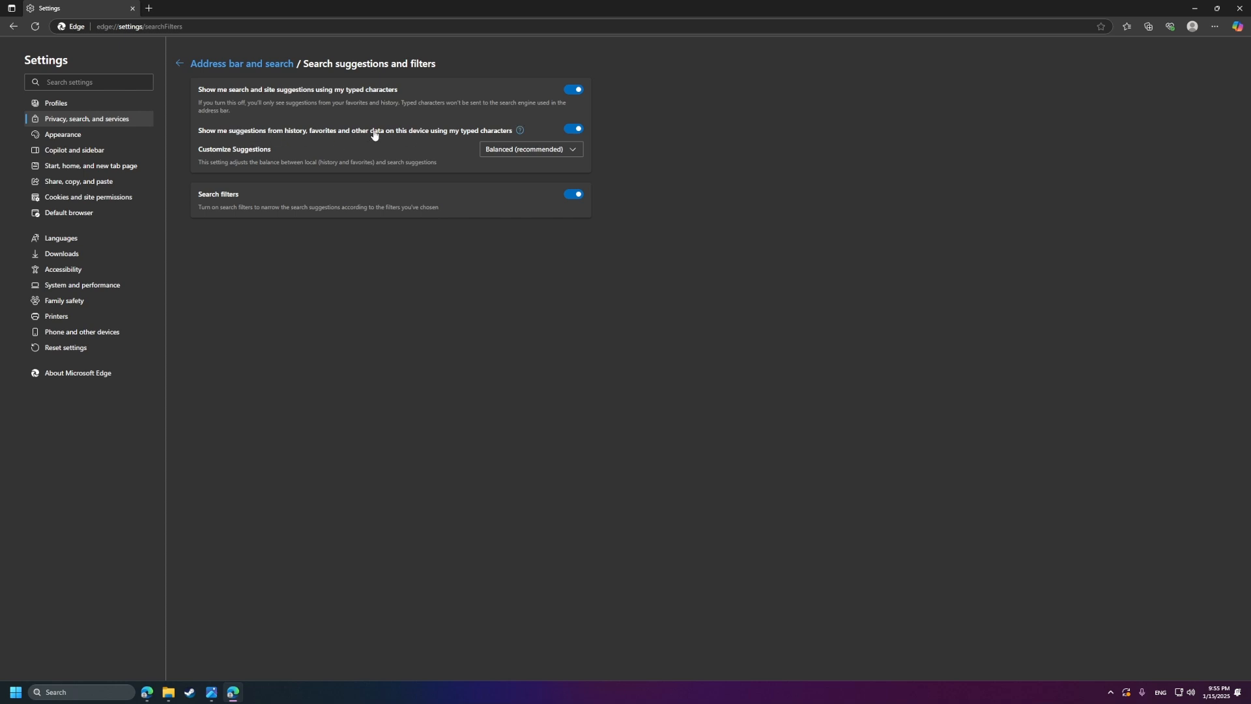
left_click(534, 153)
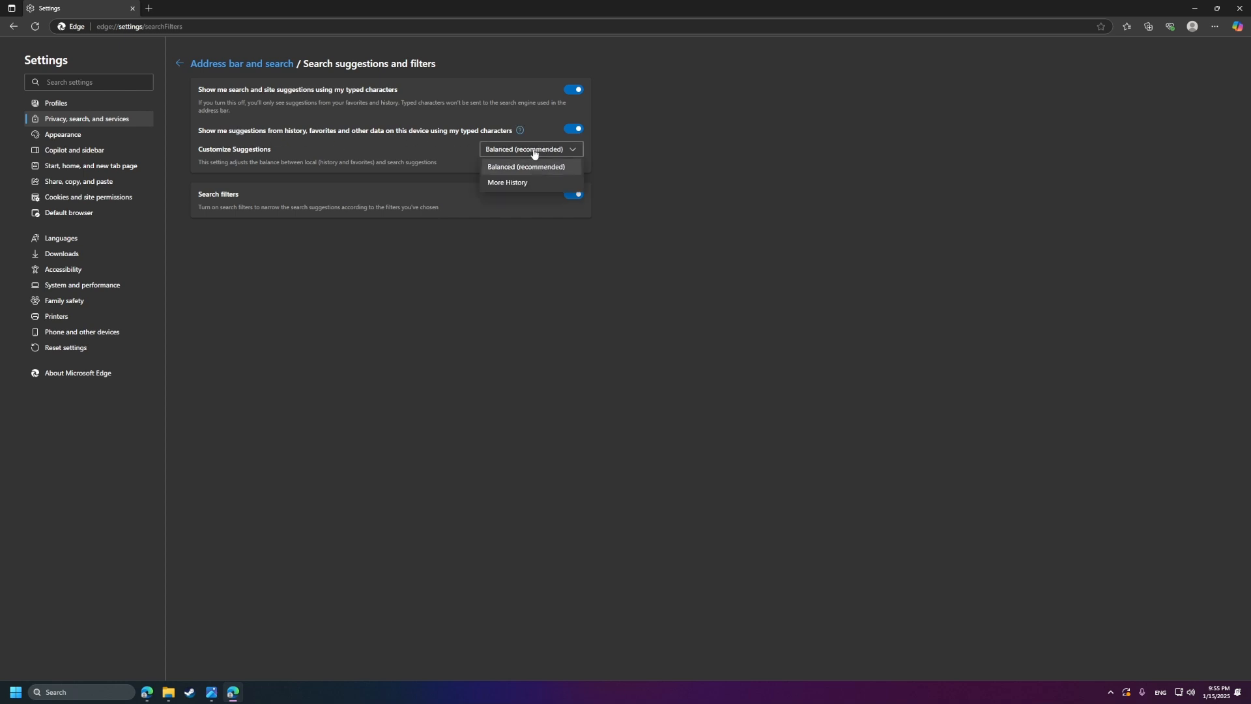
left_click(520, 181)
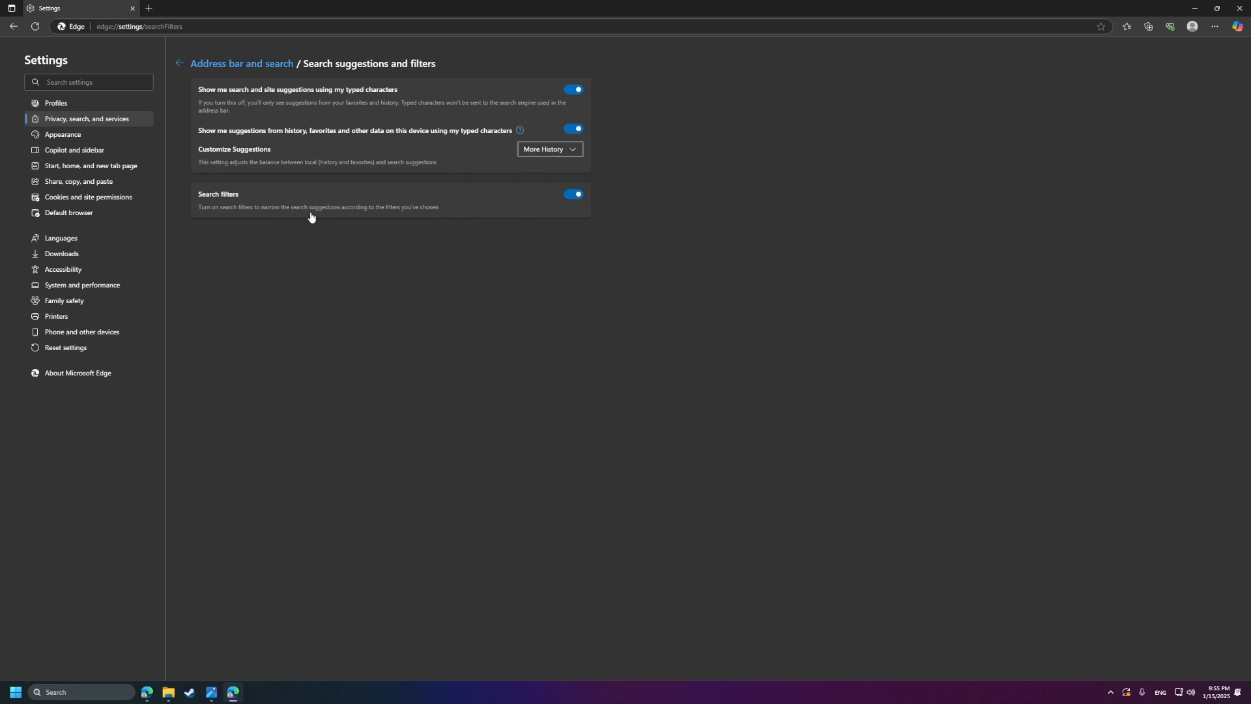
Step: Turn off search filters and search and site suggestions from typed characters, and return to the privacy, search and services settings
left_click(498, 204)
left_click(576, 95)
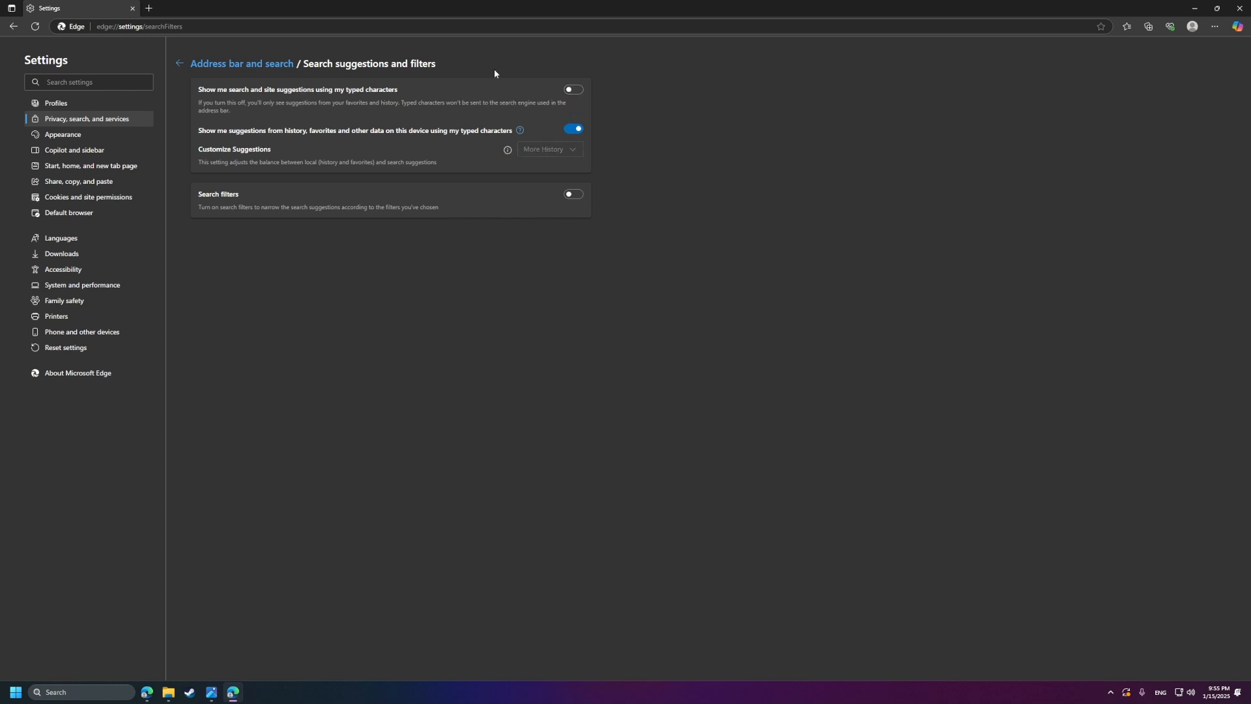
left_click(254, 63)
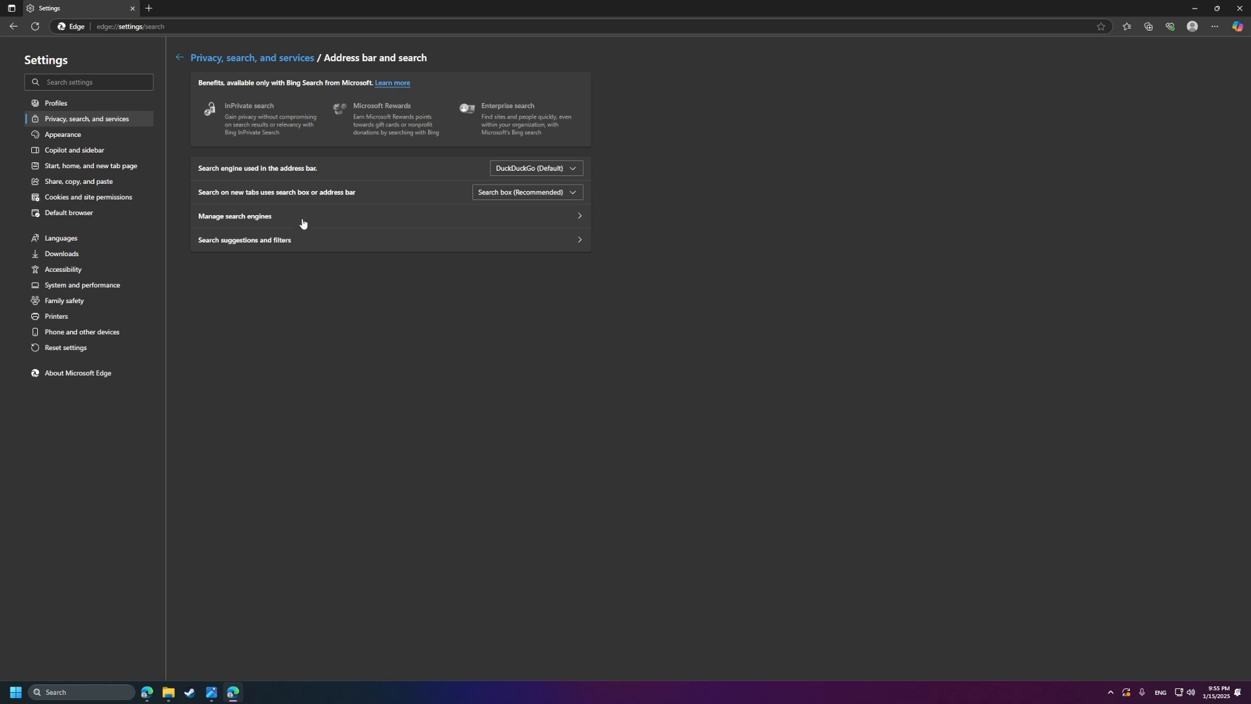
left_click(259, 59)
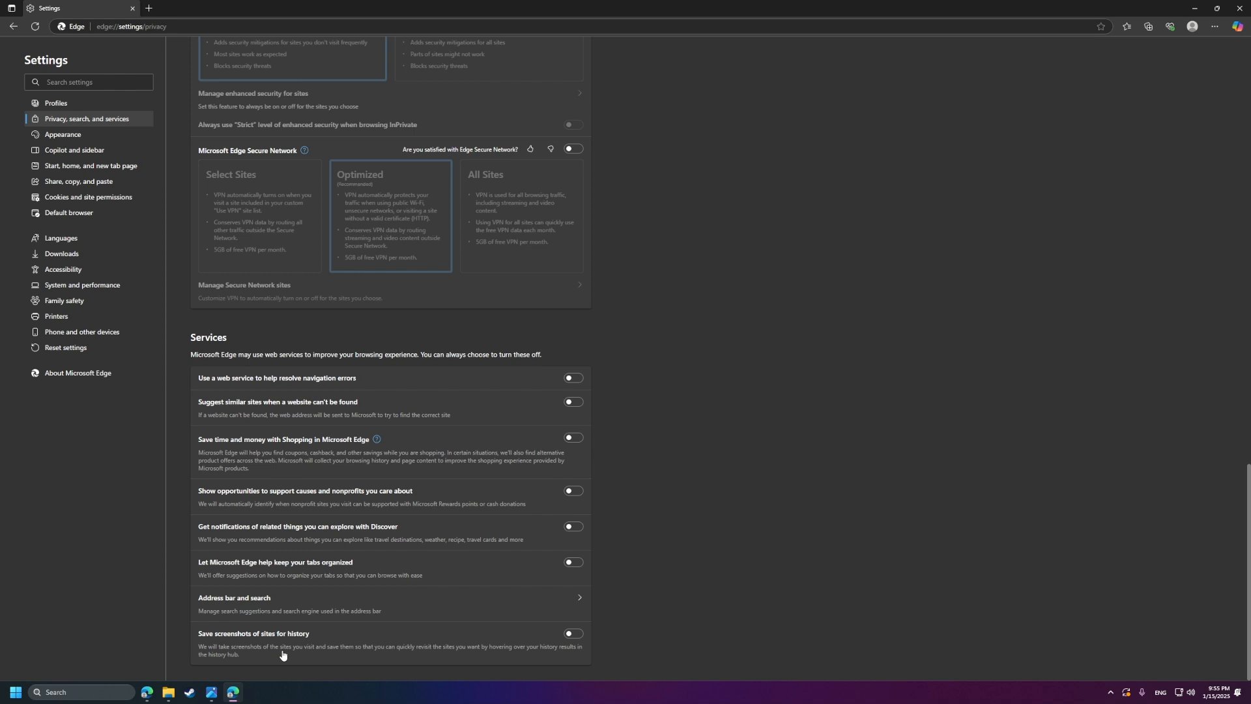
Step: Turn off the tab preview on hover in the toolbar customization section of the appearance settings
left_click(95, 137)
scroll(354, 161, "up", 5)
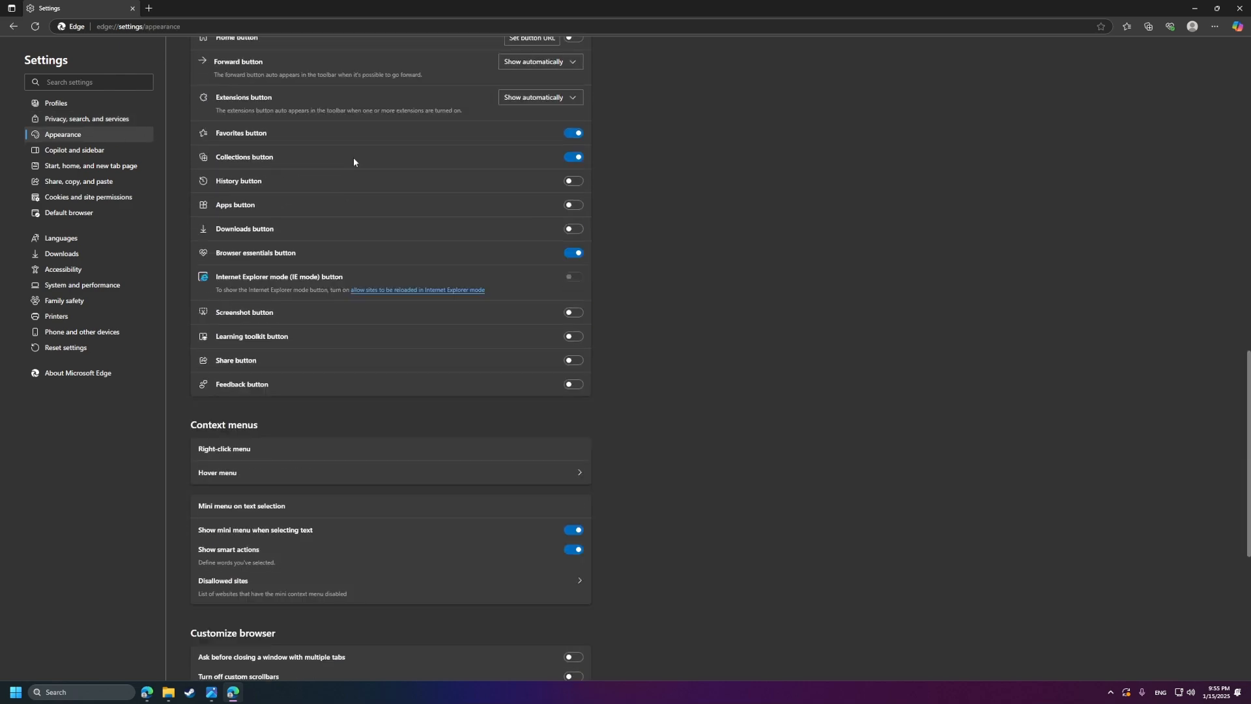
scroll(353, 157, "up", 15)
scroll(353, 158, "down", 14)
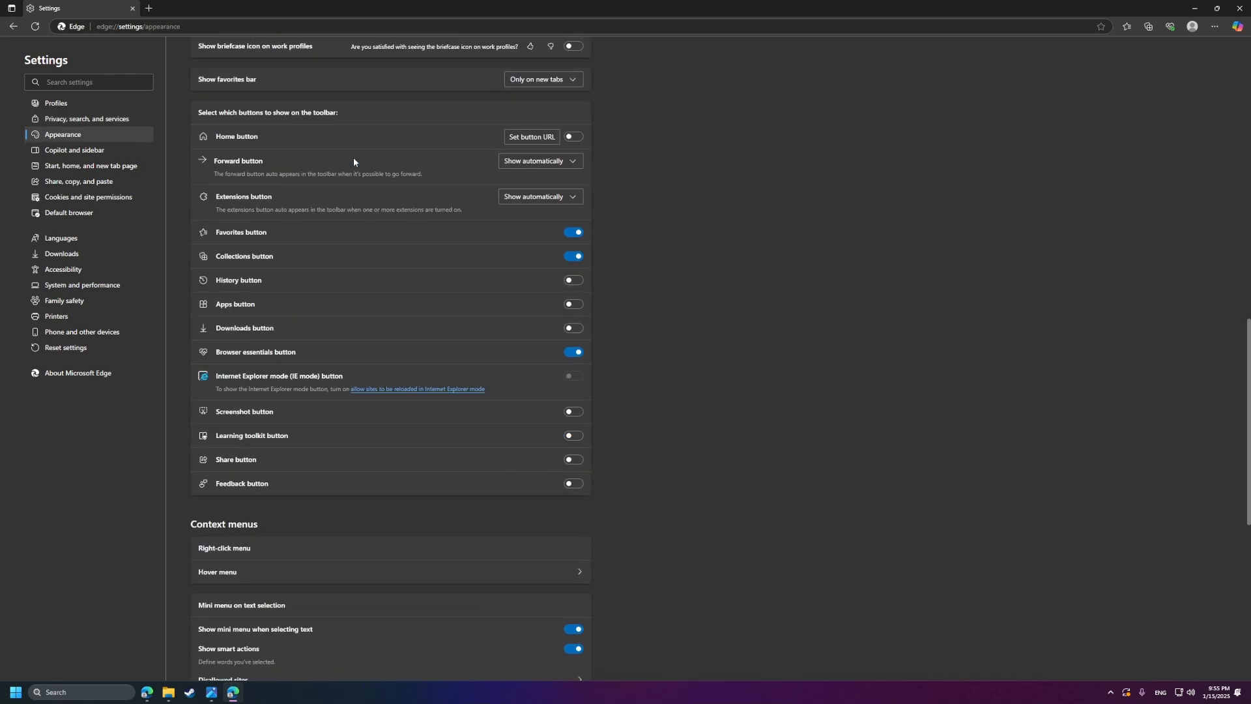
scroll(353, 158, "up", 6)
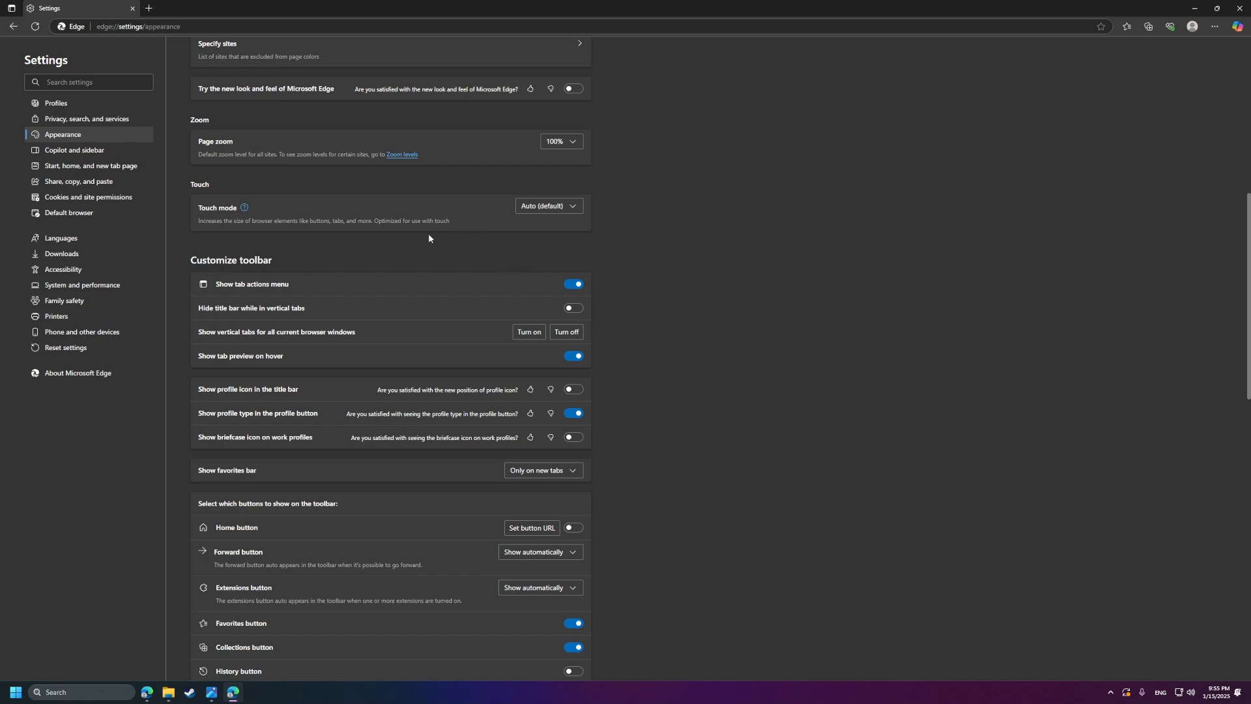
scroll(428, 238, "up", 4)
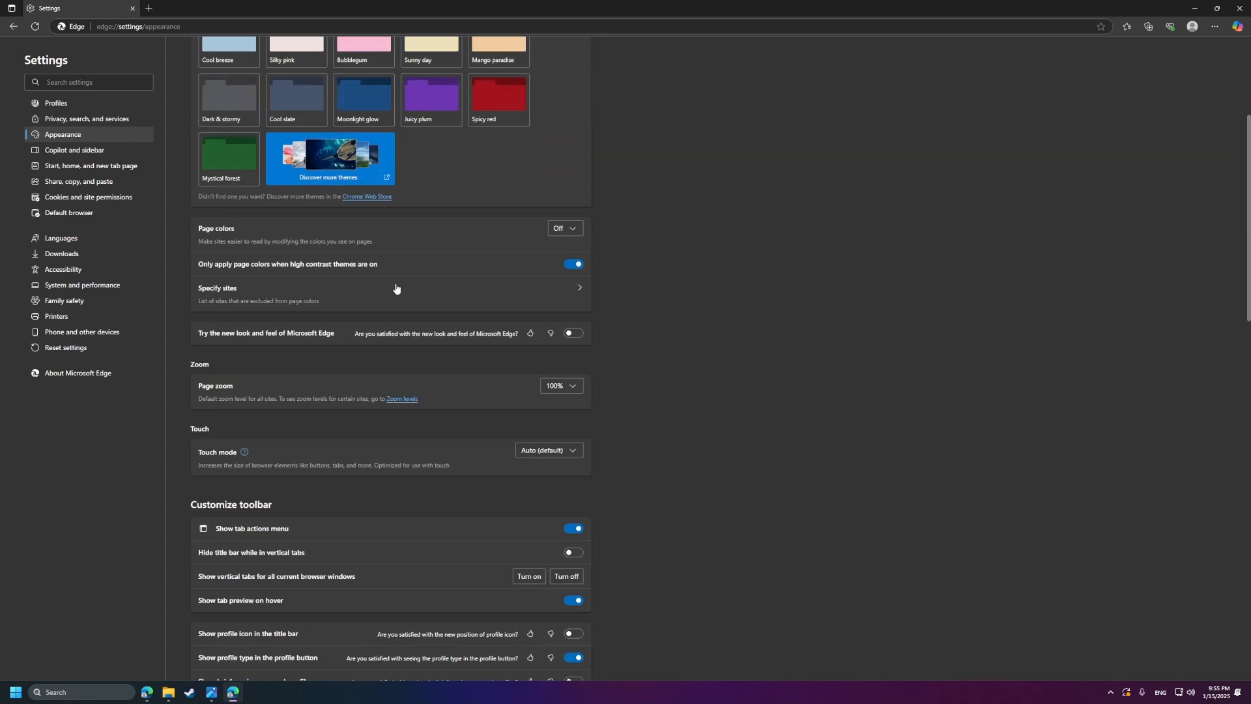
scroll(424, 272, "up", 2)
scroll(428, 277, "down", 3)
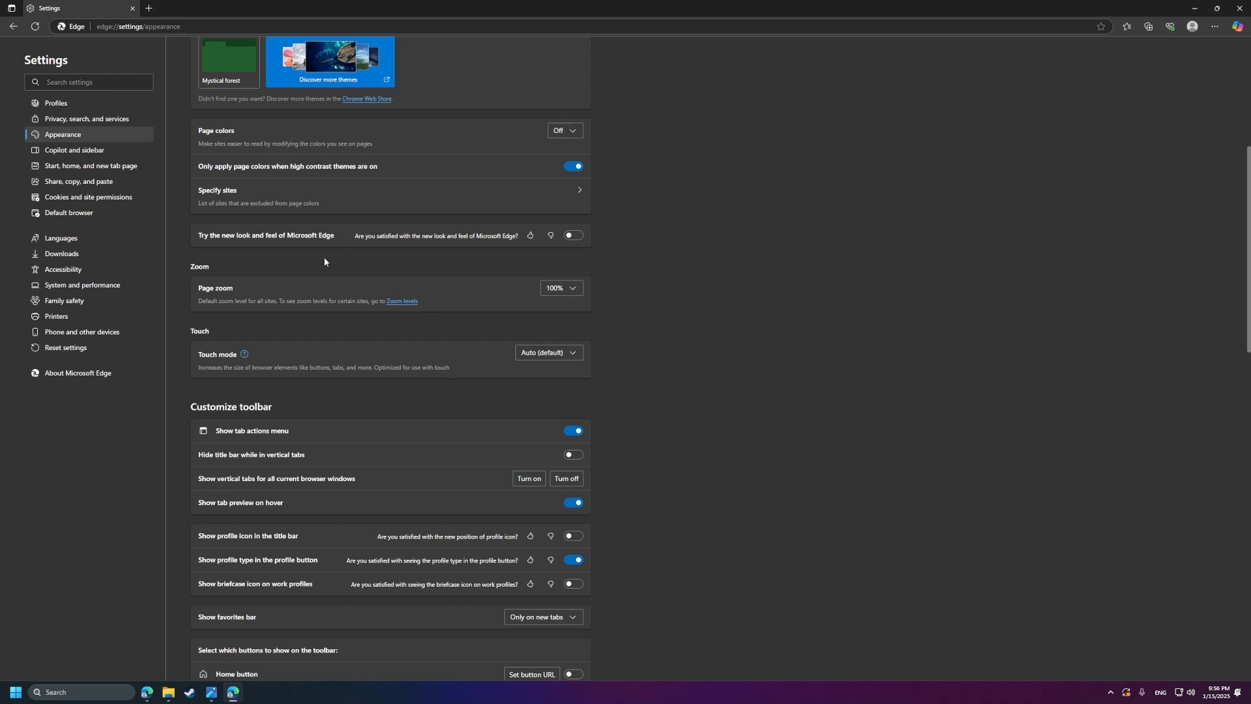
scroll(325, 284, "down", 2)
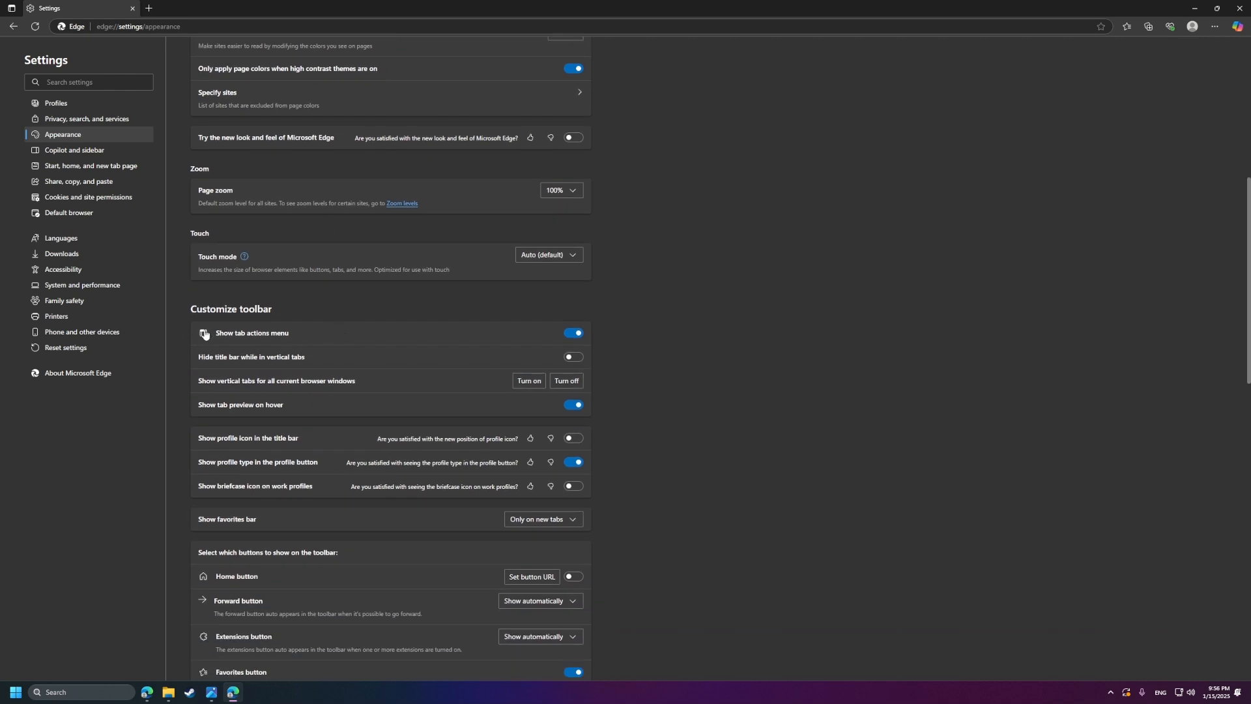
scroll(380, 345, "down", 1)
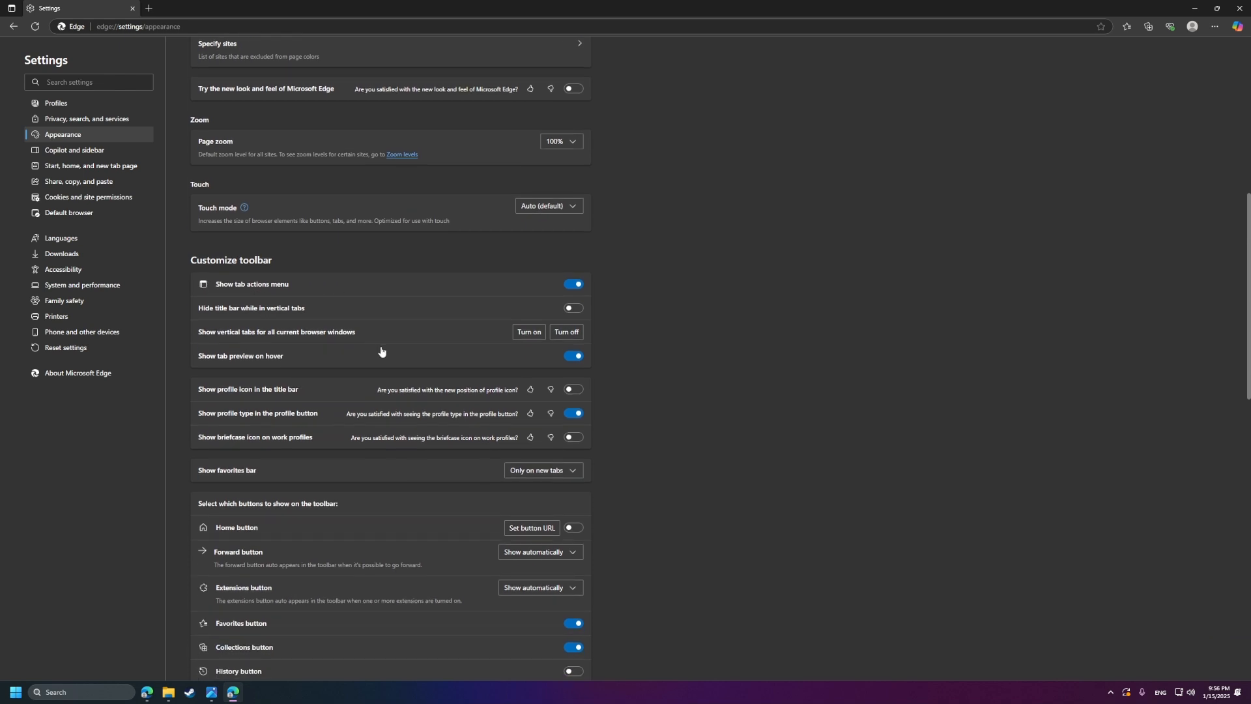
left_click(369, 361)
Step: Check the display options available for the favorites bar and leave its setting as it is
scroll(395, 430, "down", 2)
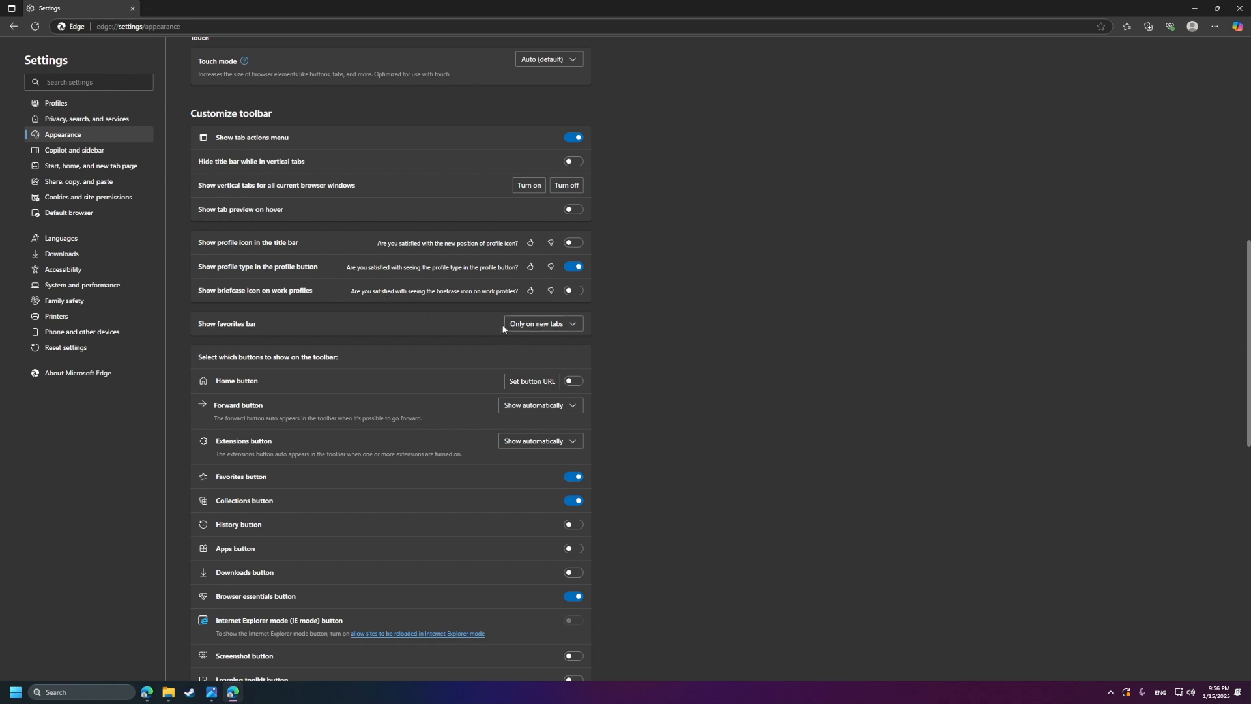
scroll(505, 326, "down", 1)
left_click(553, 276)
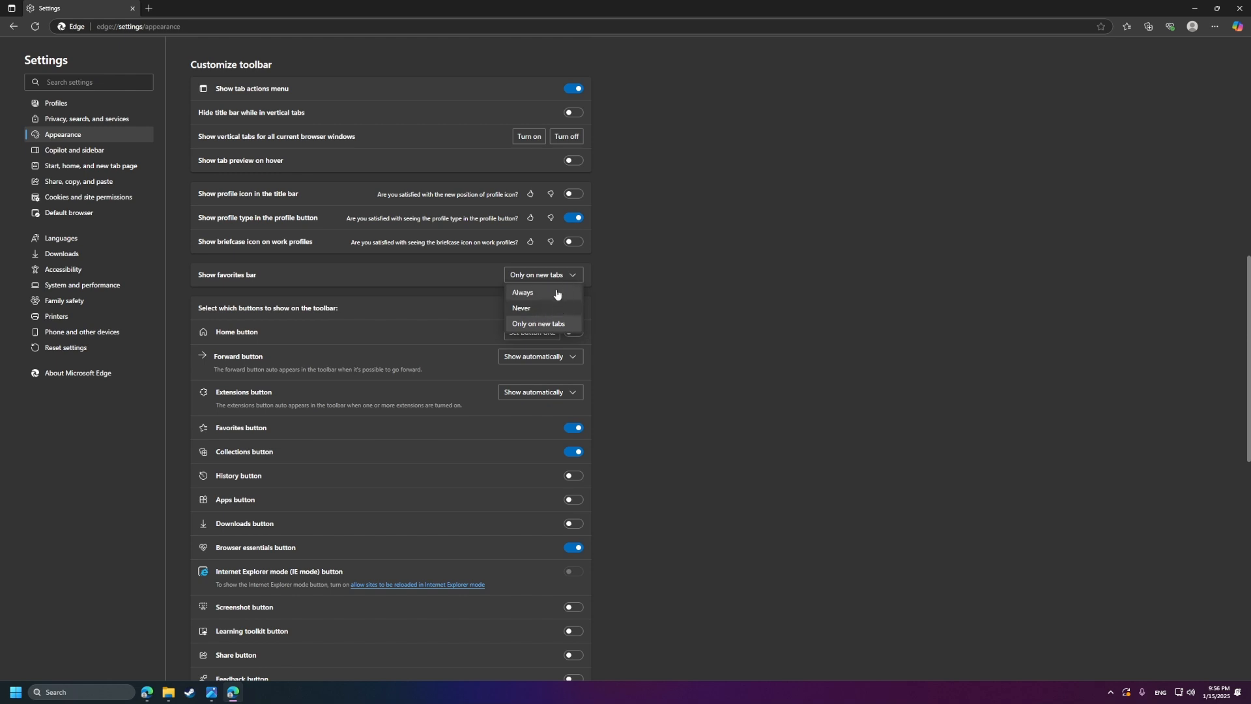
left_click(365, 303)
Step: Try the Always show option for the toolbar's forward button and restore Show automatically
scroll(365, 303, "down", 2)
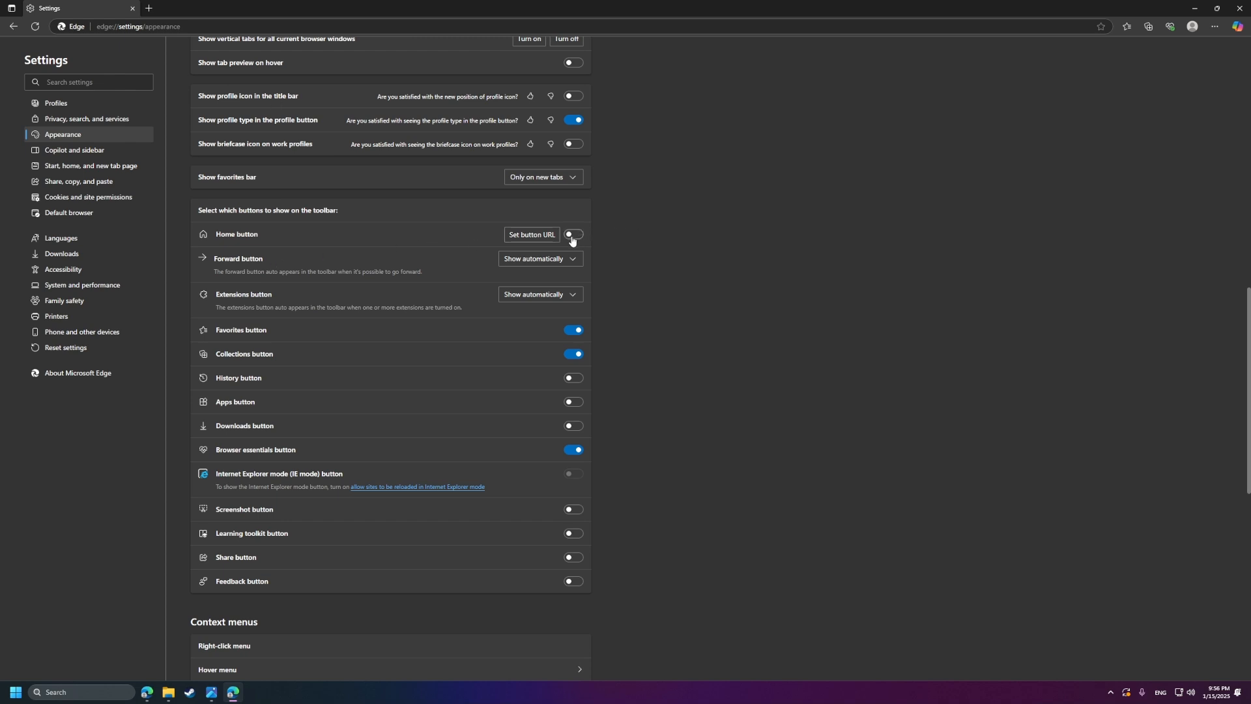
left_click(538, 260)
left_click(522, 279)
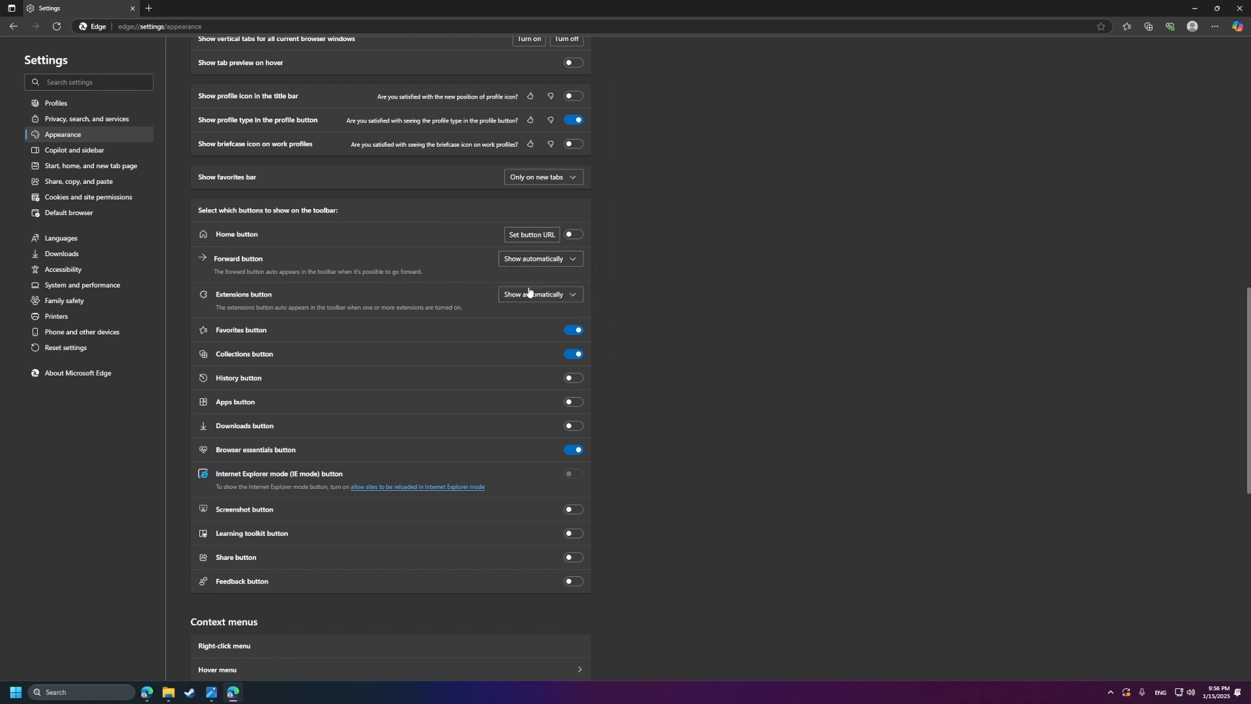
left_click(555, 259)
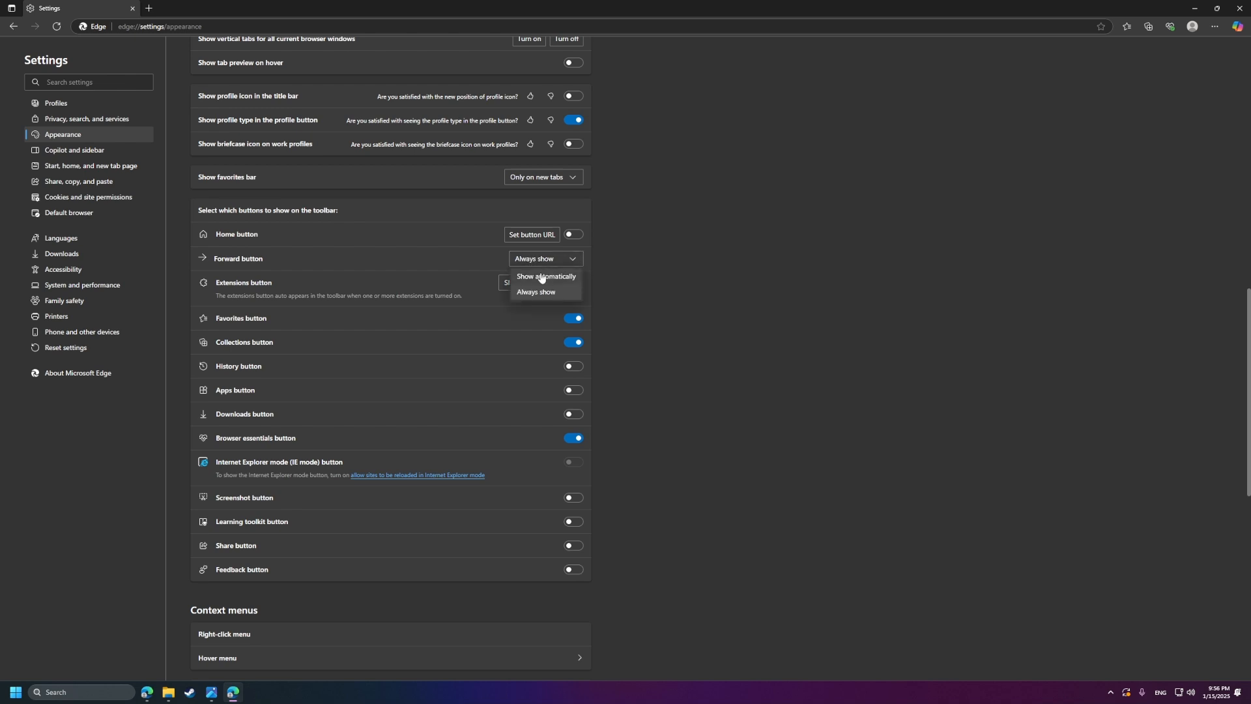
left_click(519, 279)
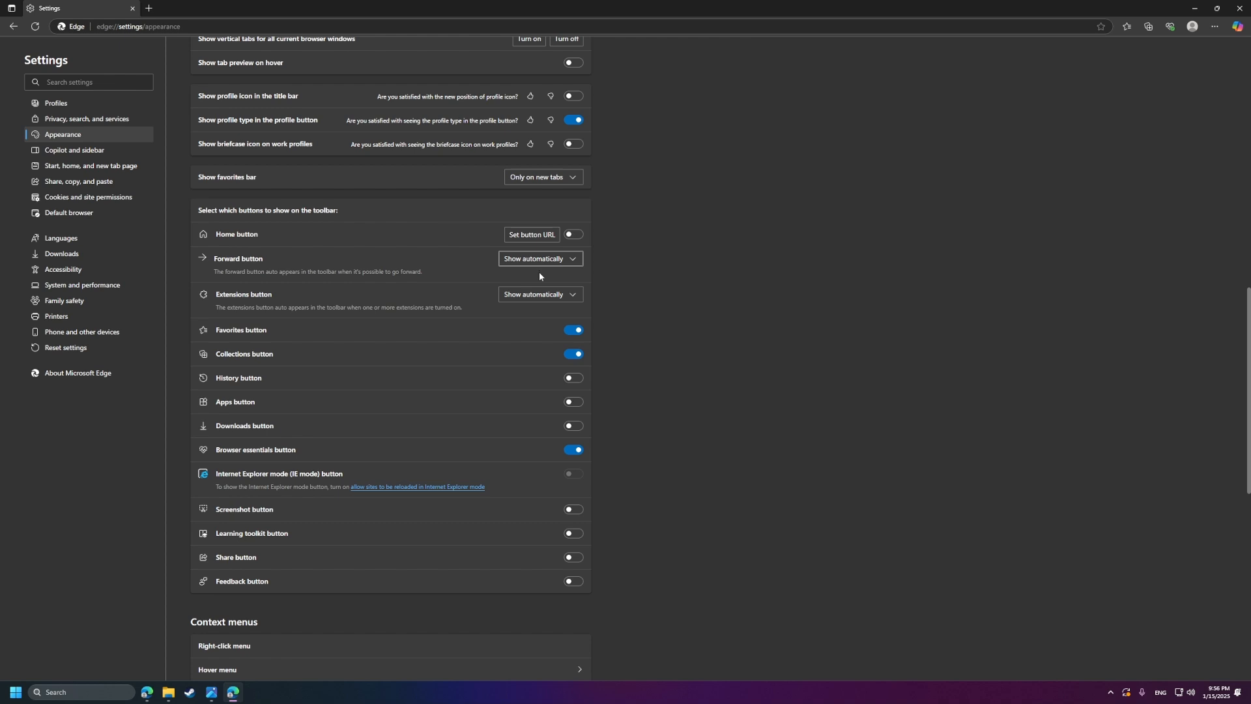
Step: Preview the Collections feature, remove the Collections button from the toolbar and add the Downloads button
scroll(406, 333, "down", 2)
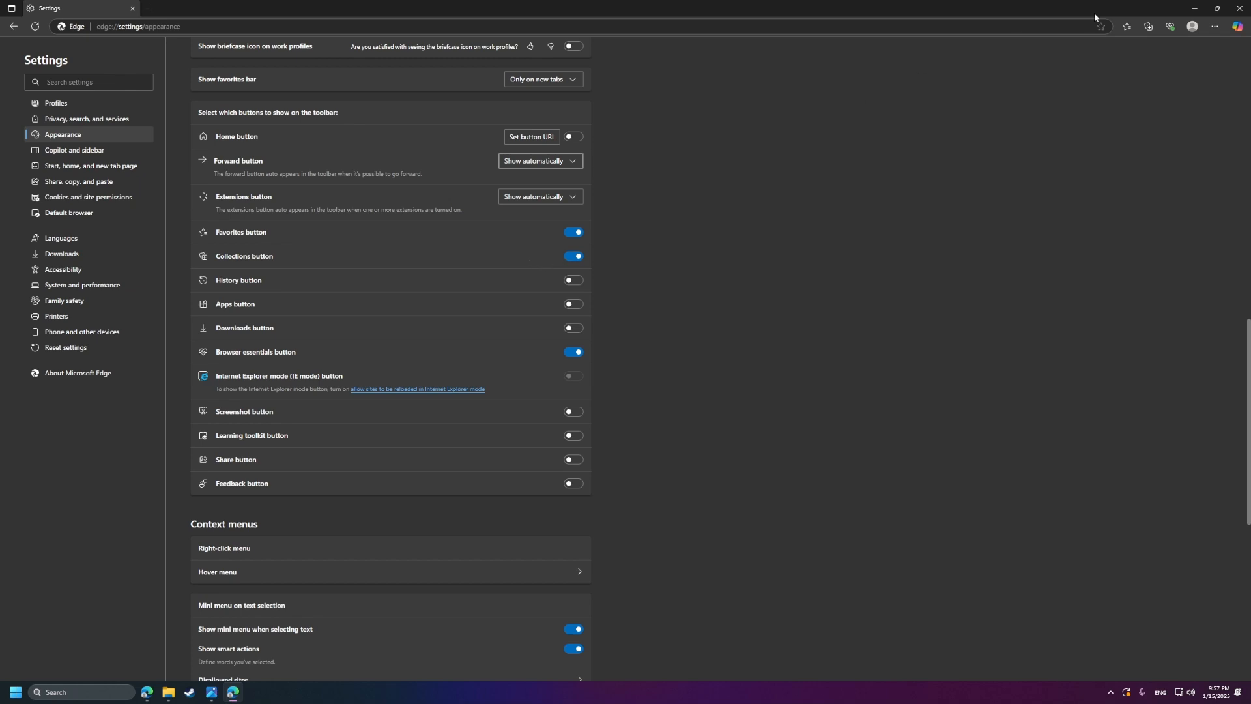
left_click(1150, 27)
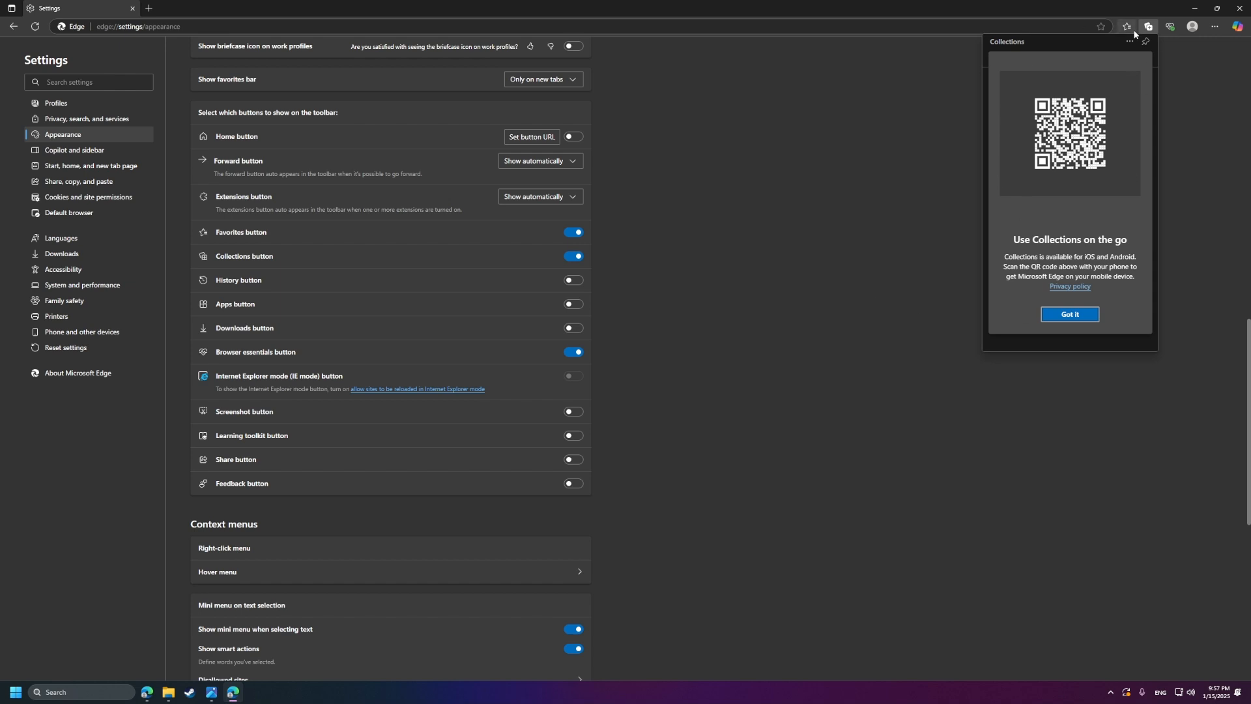
left_click(662, 322)
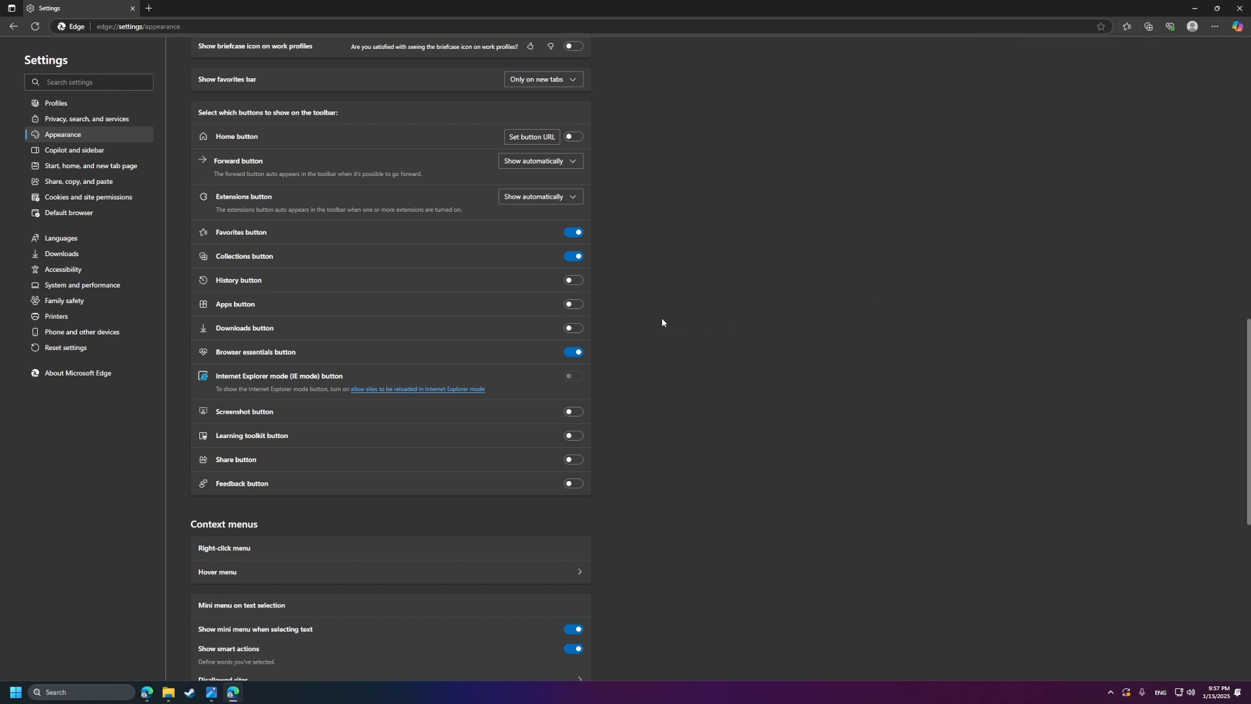
left_click(582, 261)
left_click(503, 338)
Step: Preview the Browser essentials pane and remove the Browser essentials button from the toolbar
left_click(1170, 29)
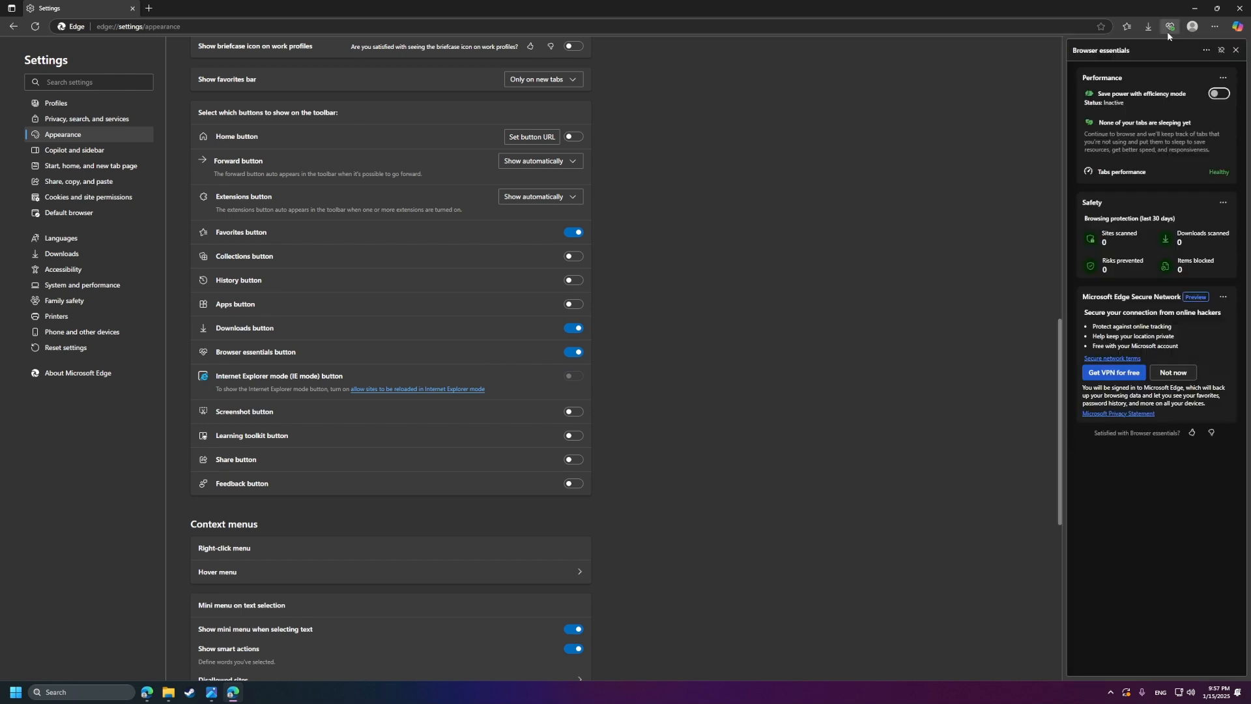
left_click(1170, 29)
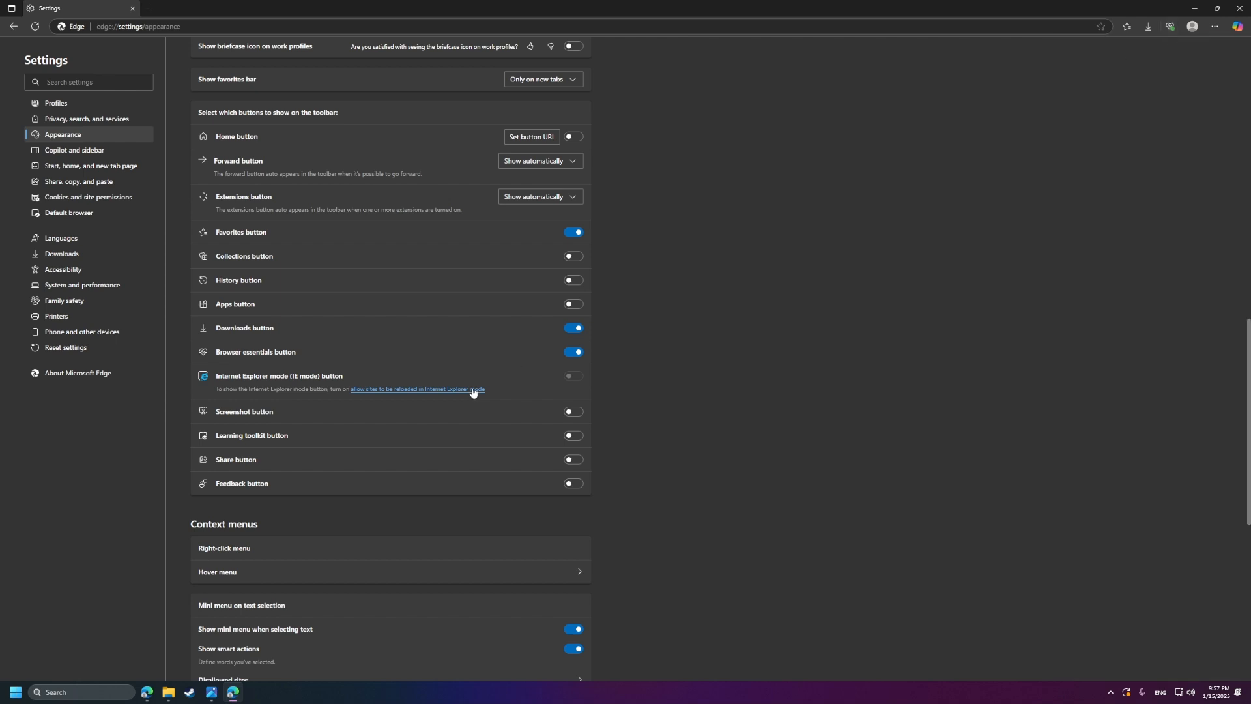
left_click(575, 352)
Step: Review the remaining appearance settings for context menus, browser customization, mouse gestures, split screen and fonts
scroll(418, 408, "down", 1)
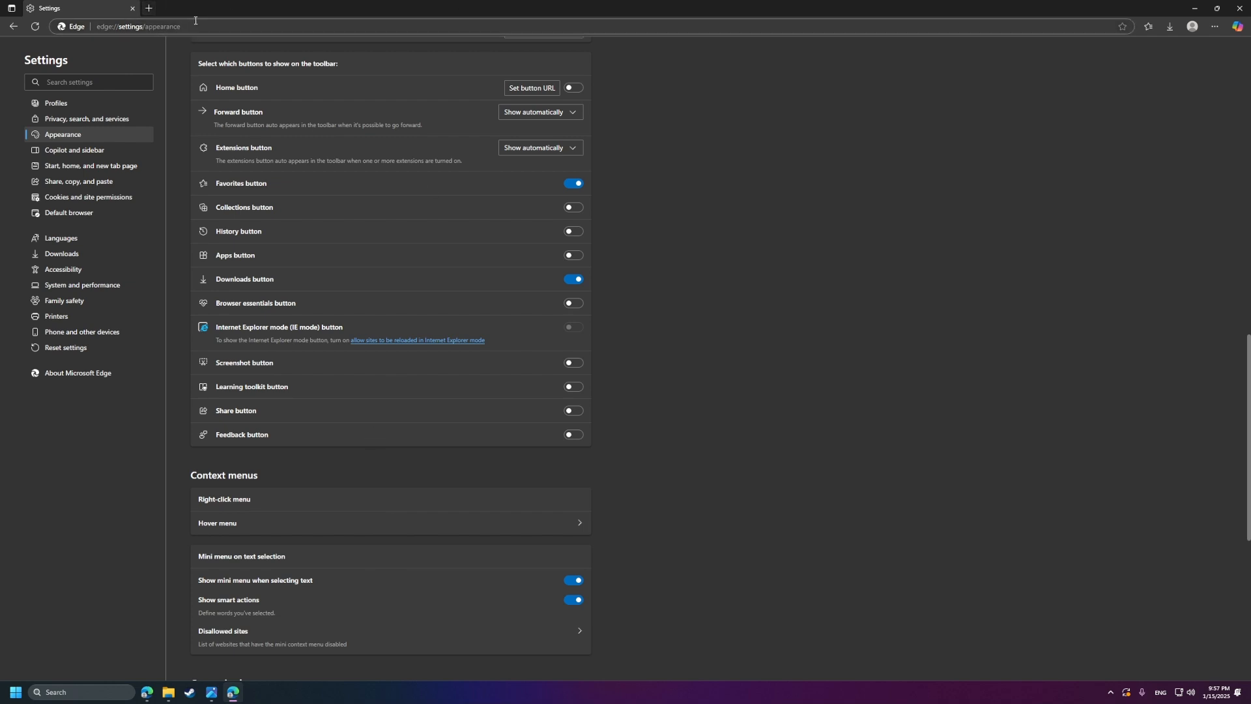
scroll(352, 330, "down", 5)
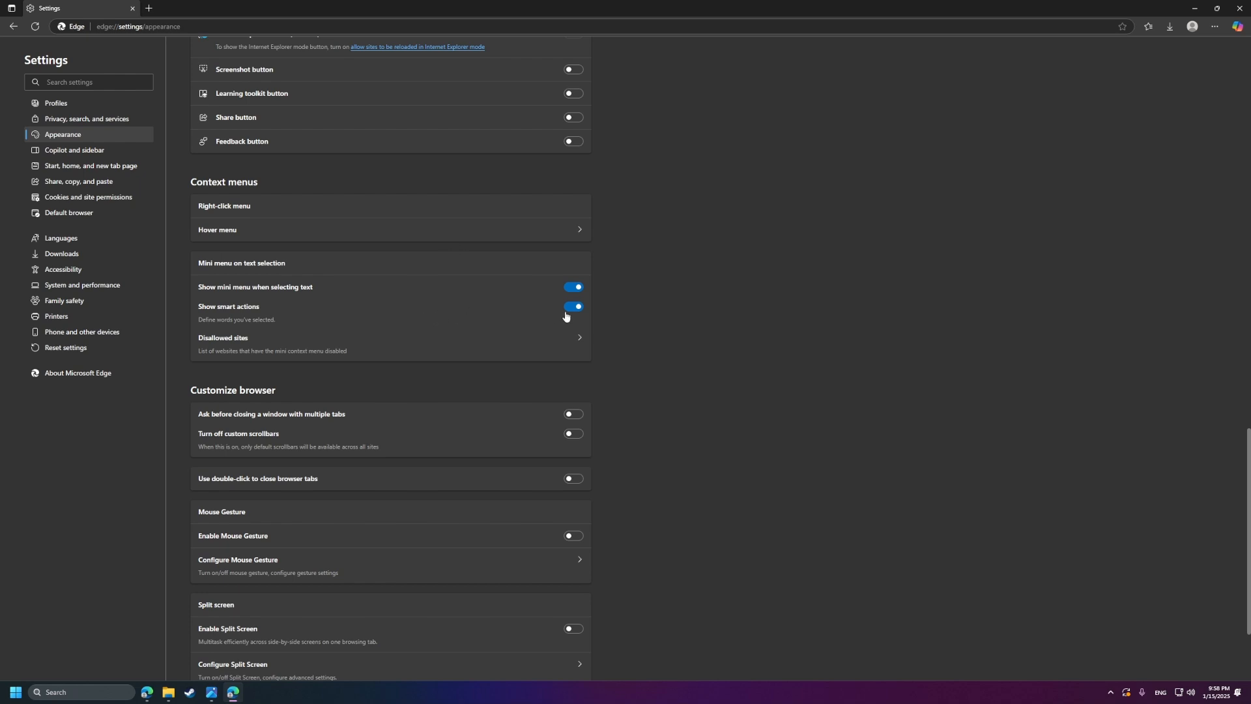
scroll(565, 316, "down", 2)
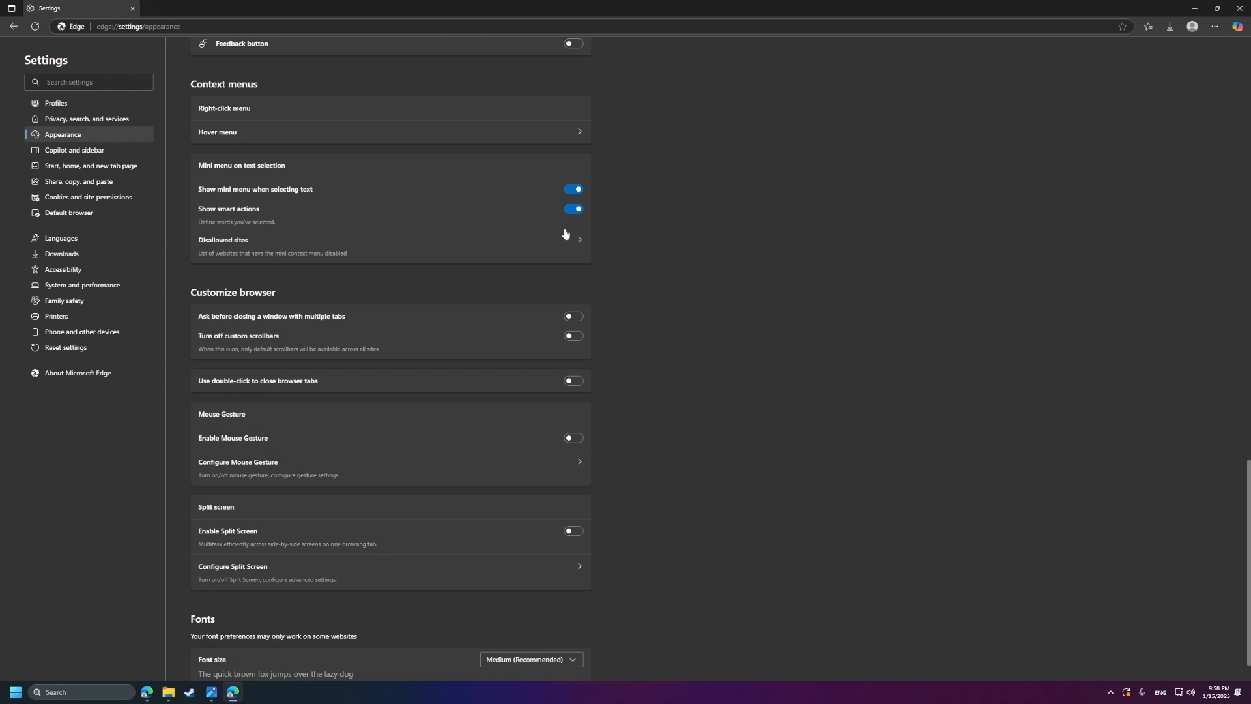
scroll(565, 233, "down", 1)
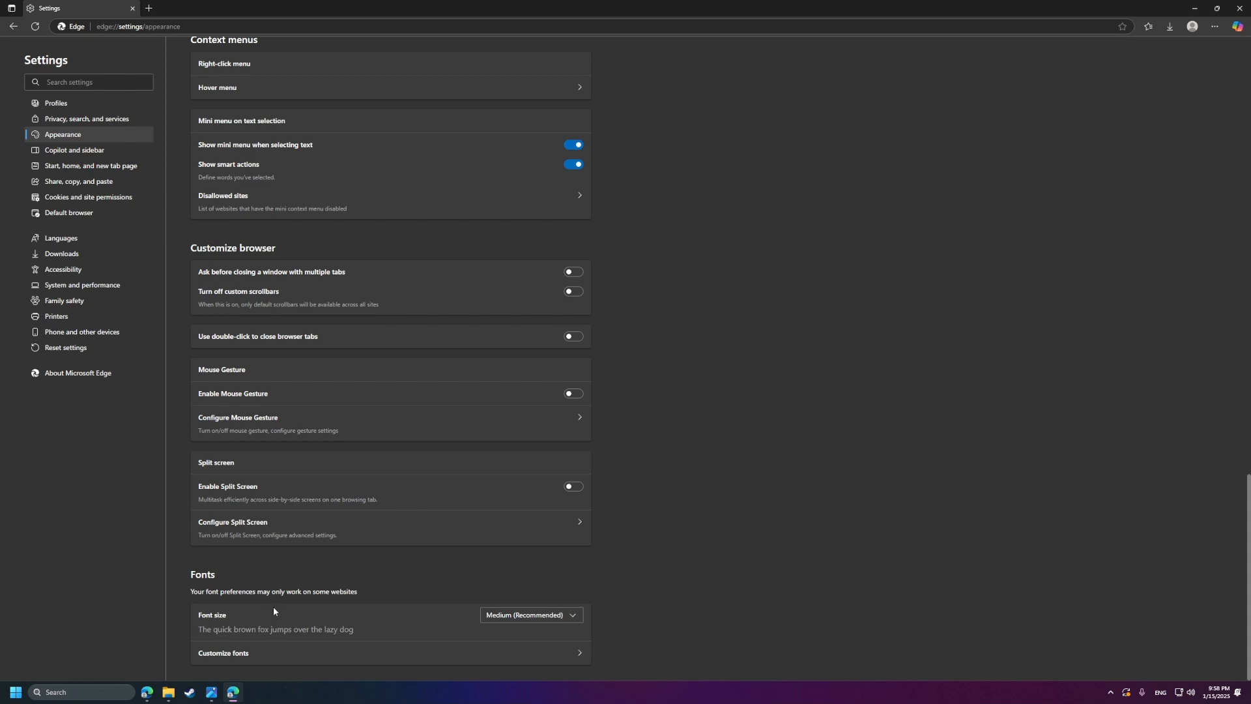
Step: Open the Copilot and sidebar settings, try the Auto hidden and Always on visibility options, and return to Off
left_click(86, 151)
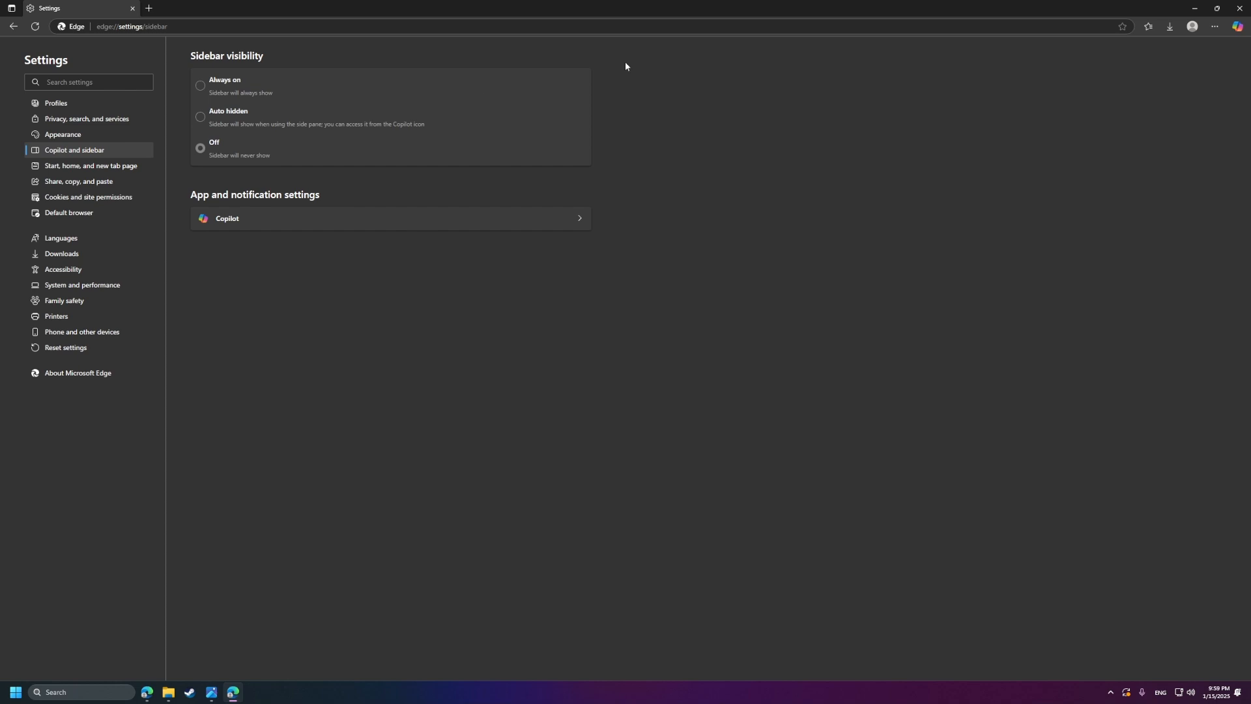
left_click(212, 117)
left_click(218, 91)
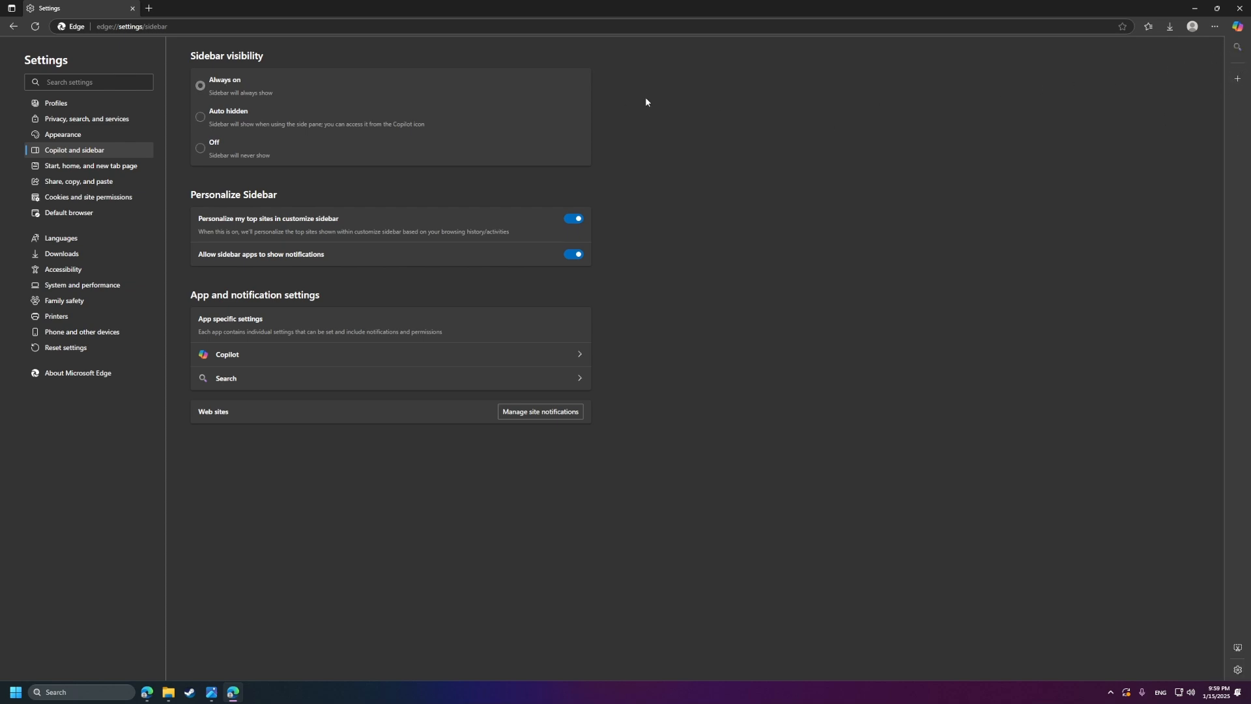
left_click(214, 145)
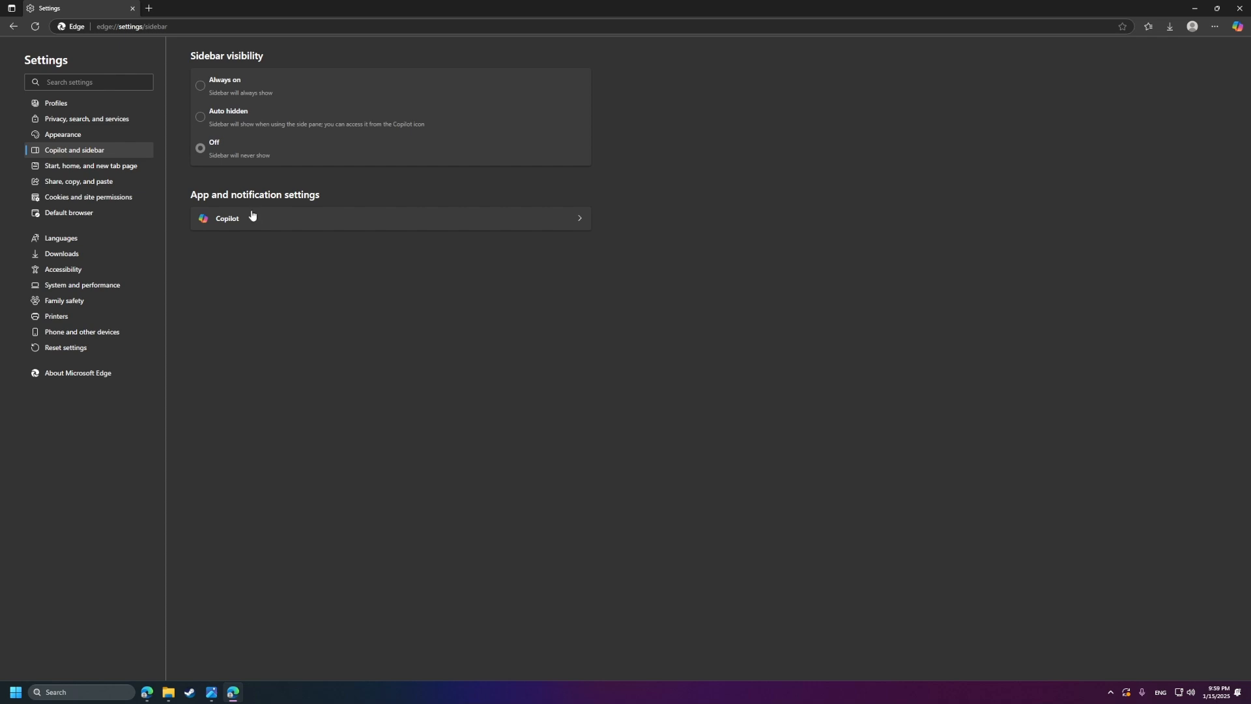
Step: Show the sidebar temporarily to turn off its app notifications and top sites personalization, and set its visibility back to Off
left_click(211, 81)
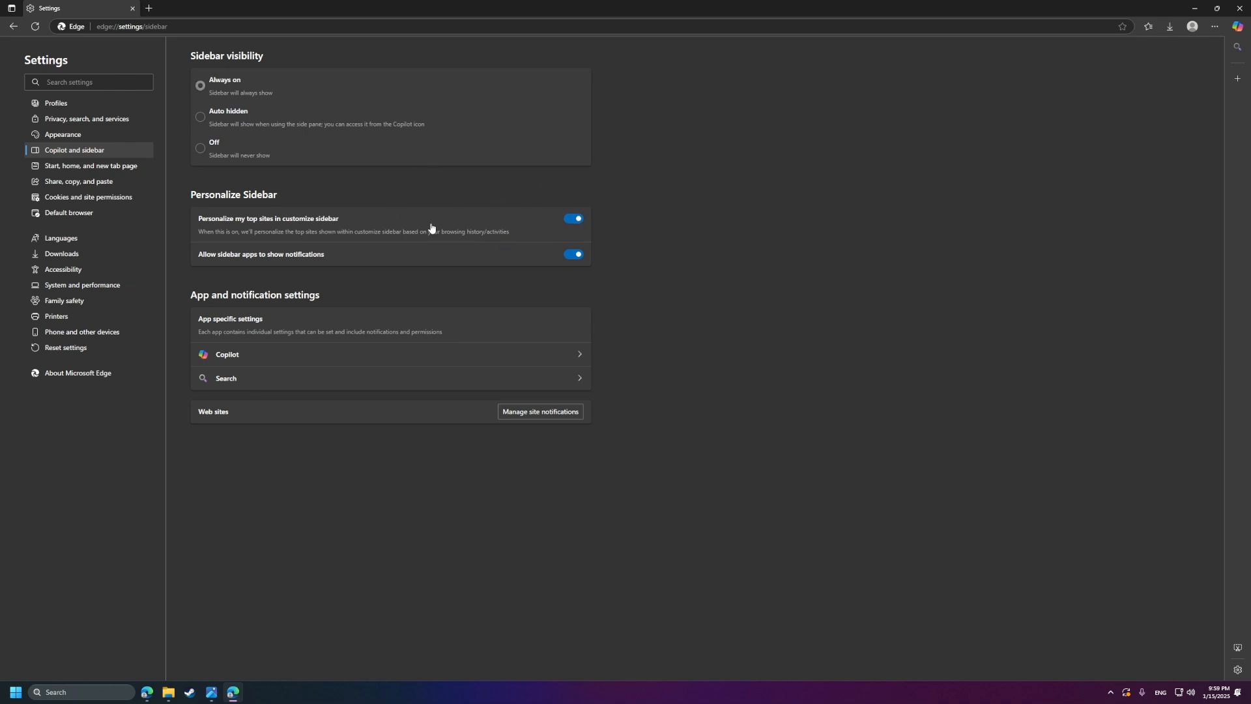
left_click(575, 254)
left_click(575, 221)
left_click(227, 152)
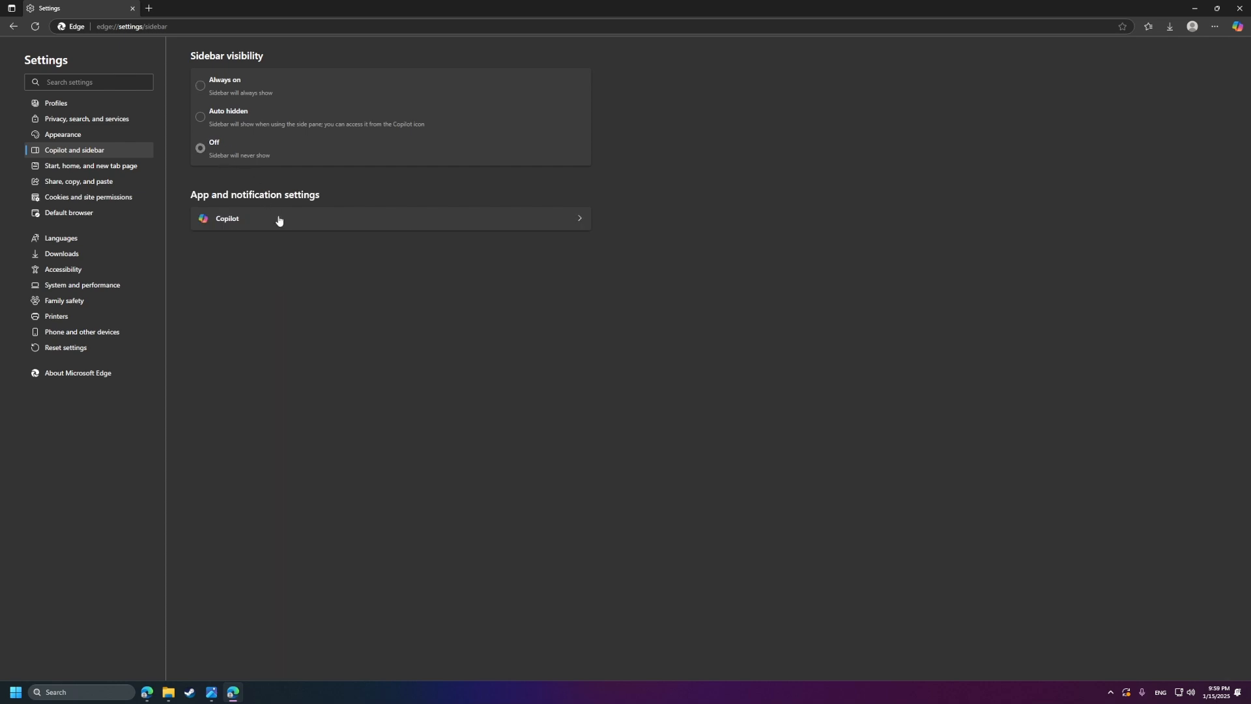
Step: Turn off Show Copilot in the Copilot app settings and go back to the sidebar settings
left_click(279, 221)
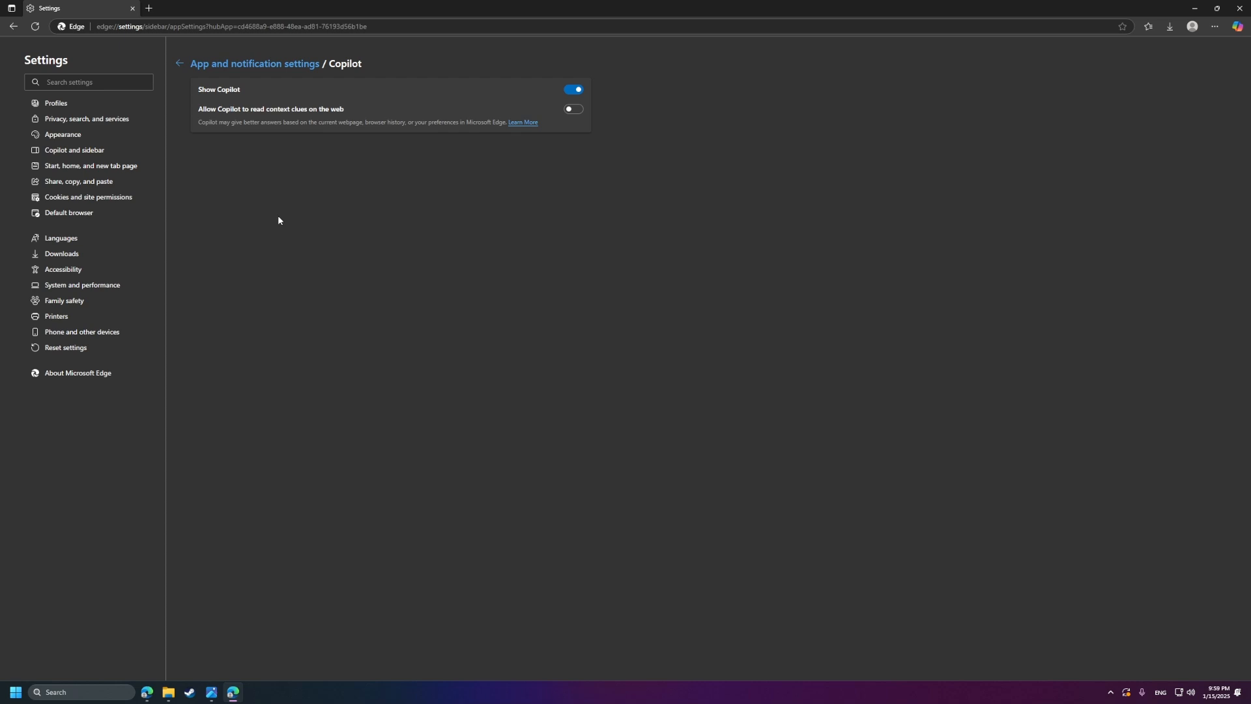
left_click(577, 96)
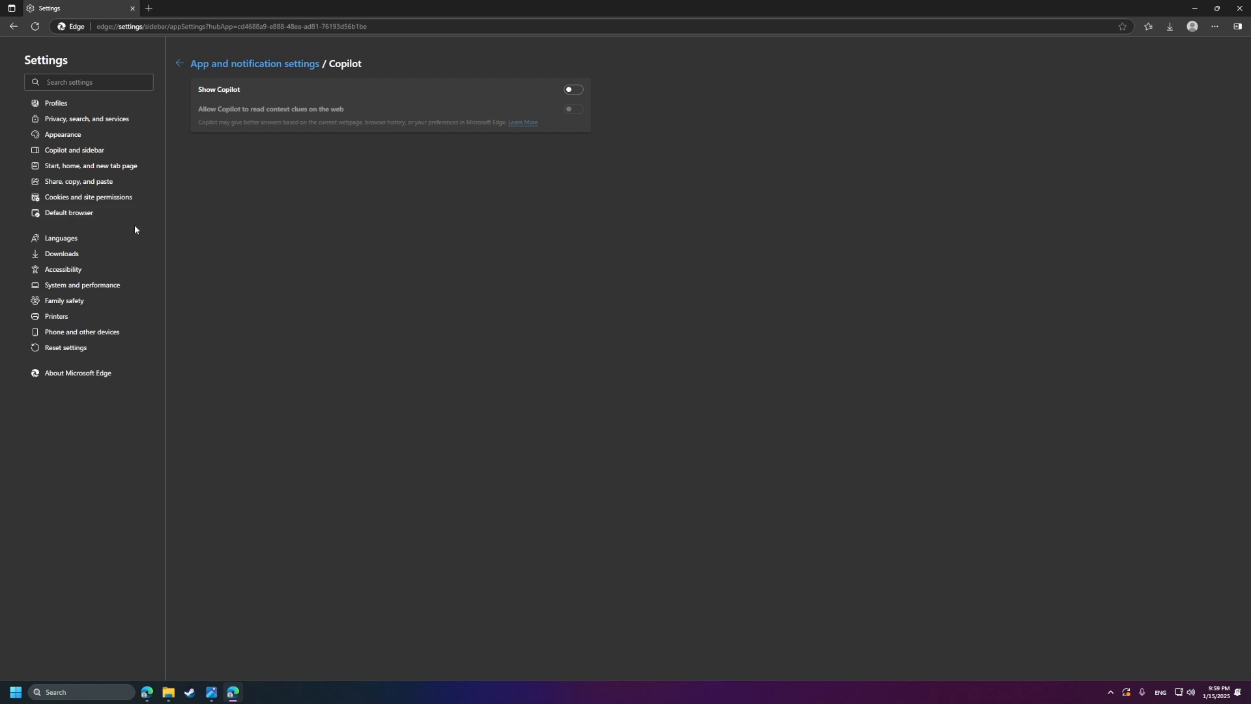
left_click(179, 63)
Step: Check the new tab page customization from the start, home and new tab page settings, and close the opened tab
left_click(112, 166)
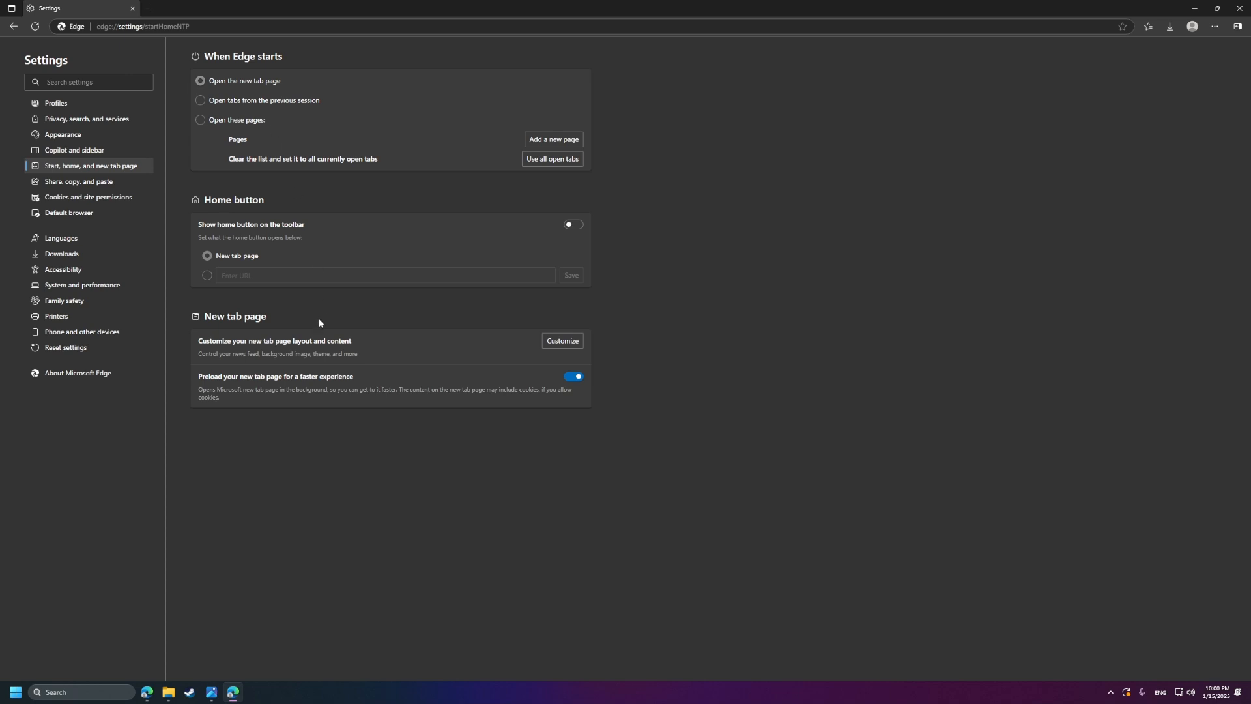
left_click(574, 341)
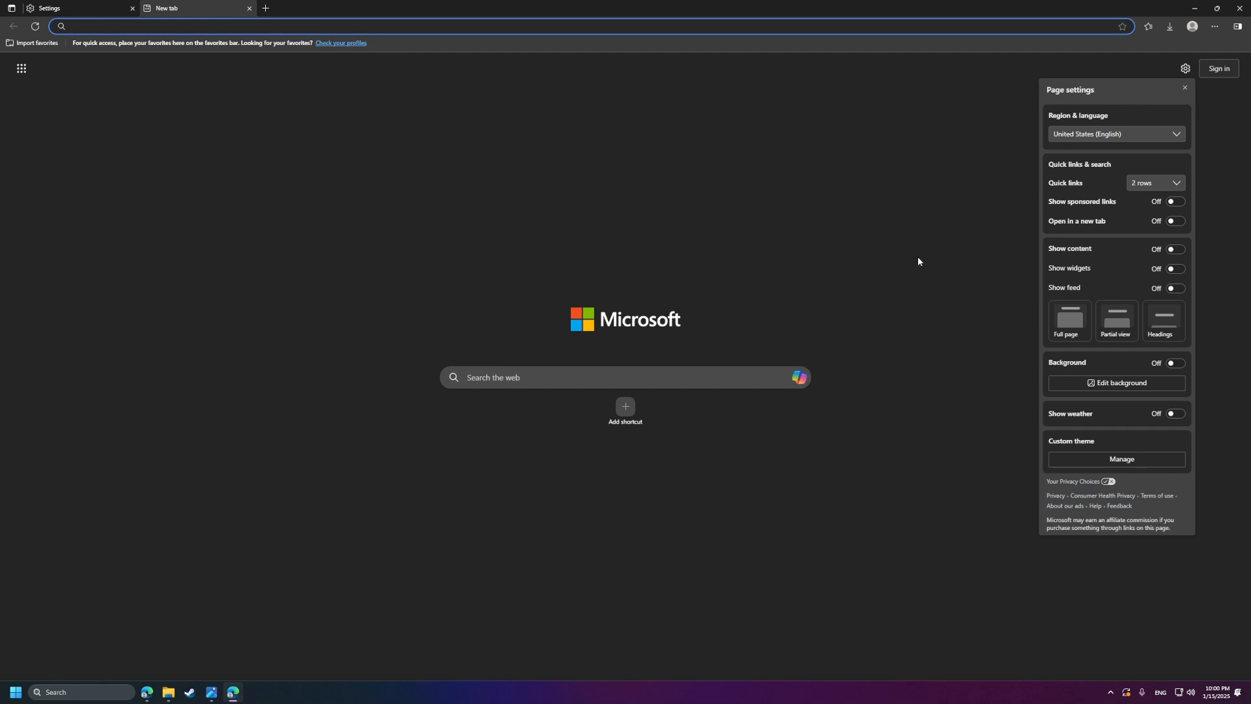
key("ctrl+w")
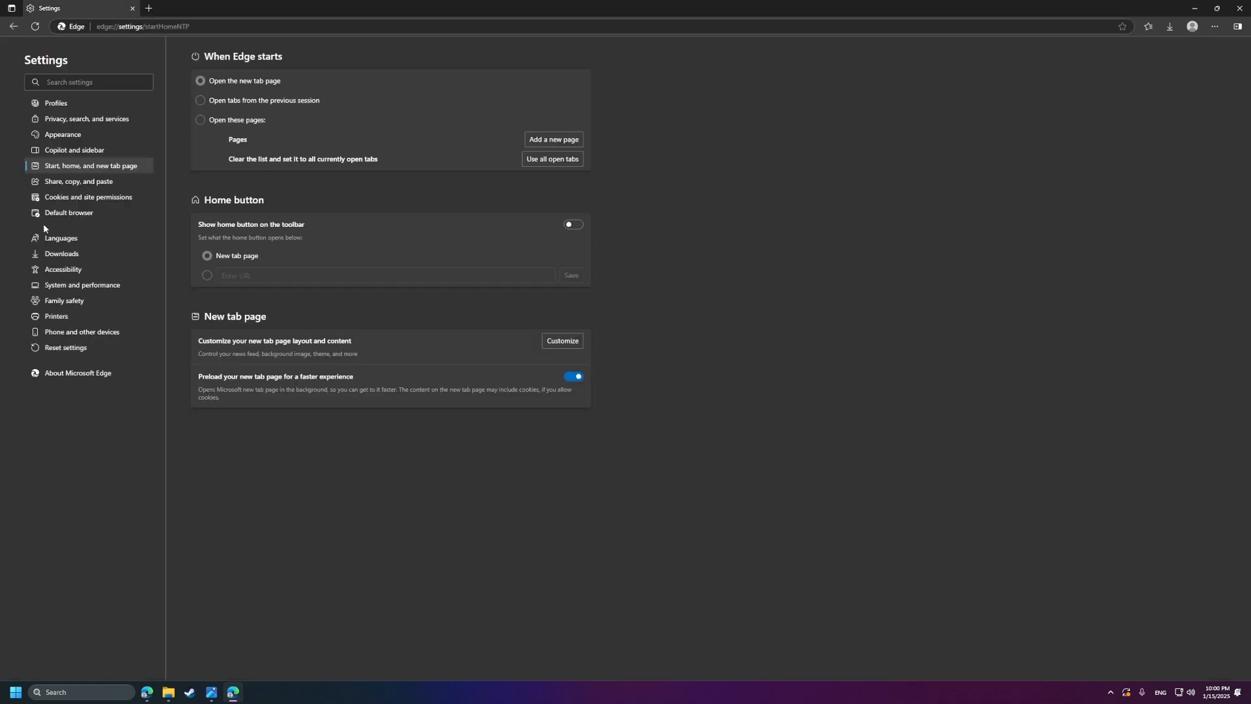
Step: Review the Share, copy, and paste, Cookies and site permissions, and Default browser settings
left_click(125, 182)
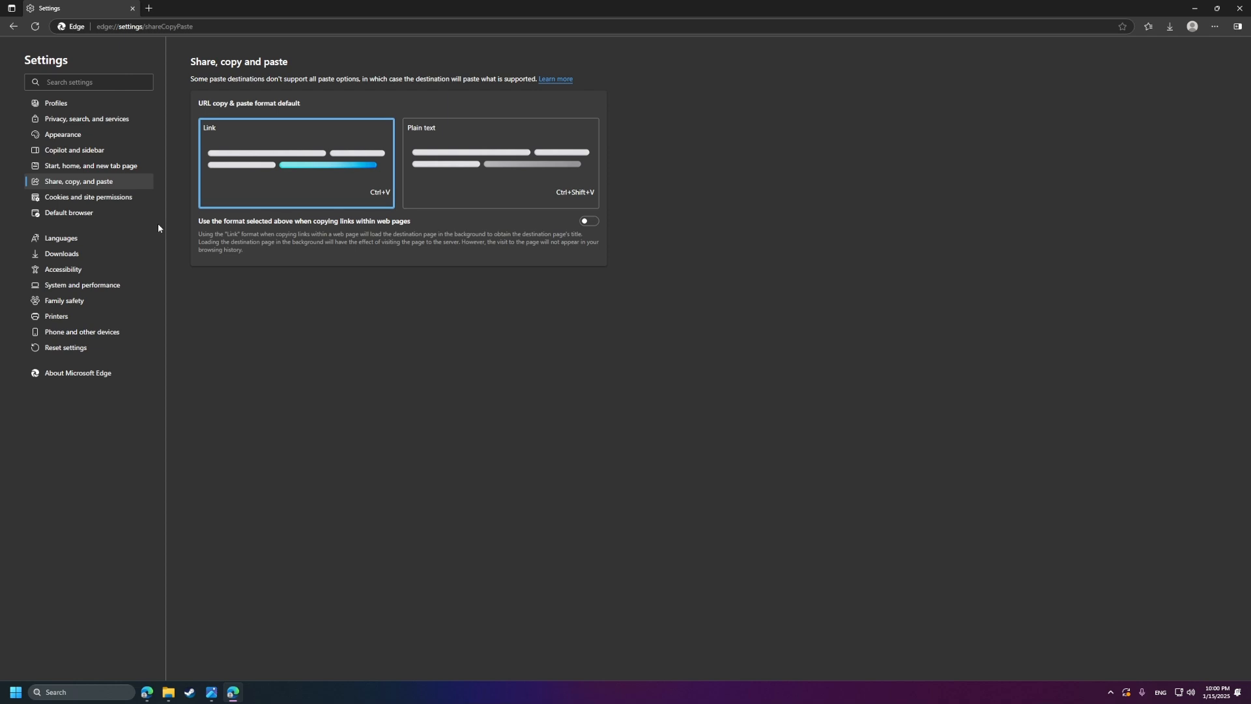
left_click(127, 204)
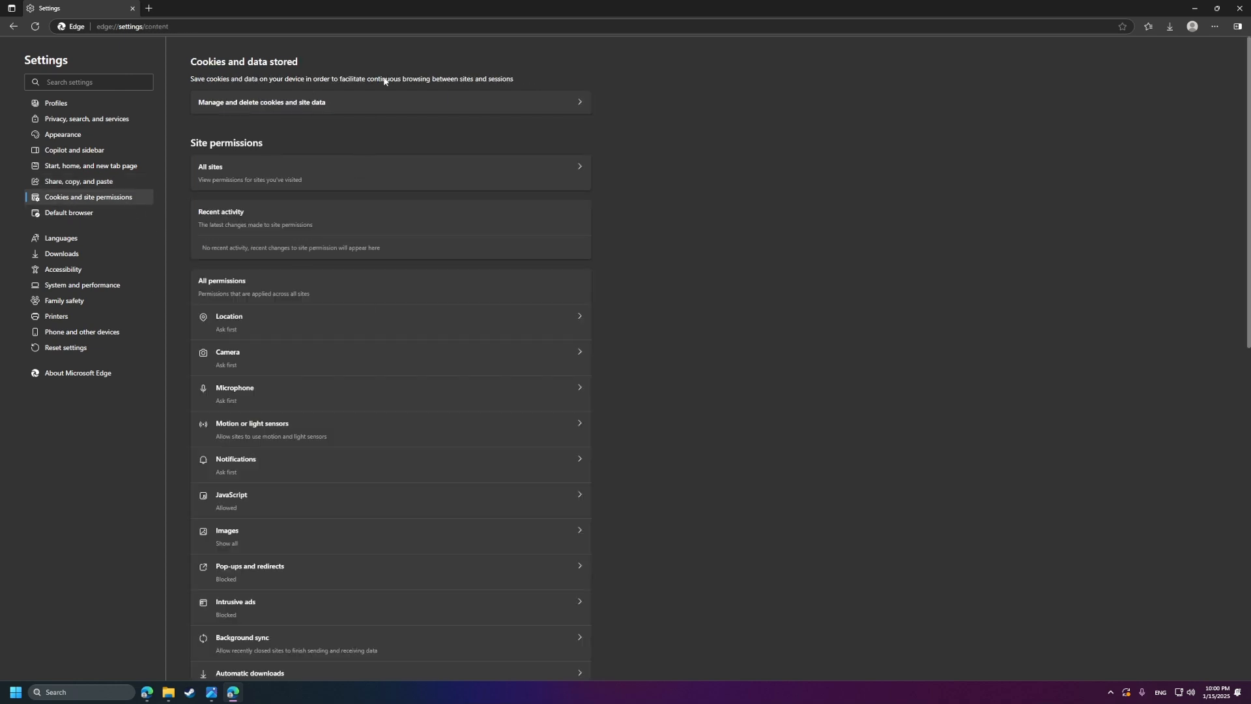
scroll(420, 185, "down", 10)
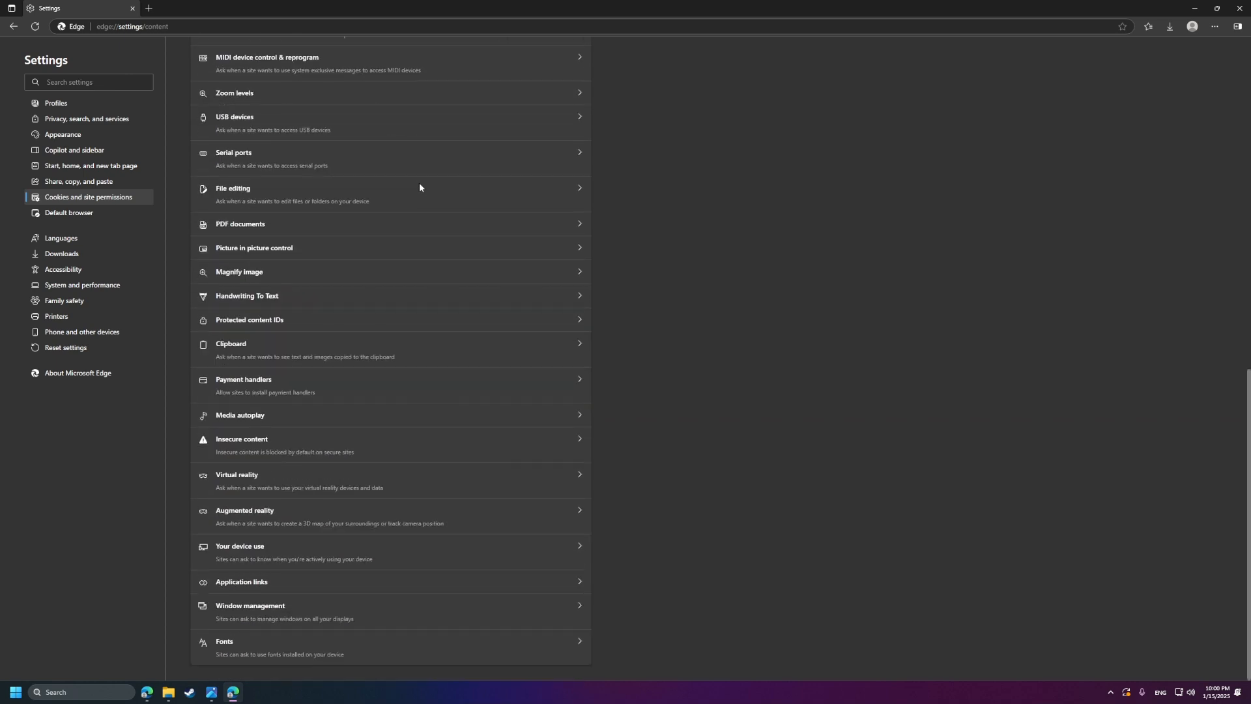
left_click(76, 215)
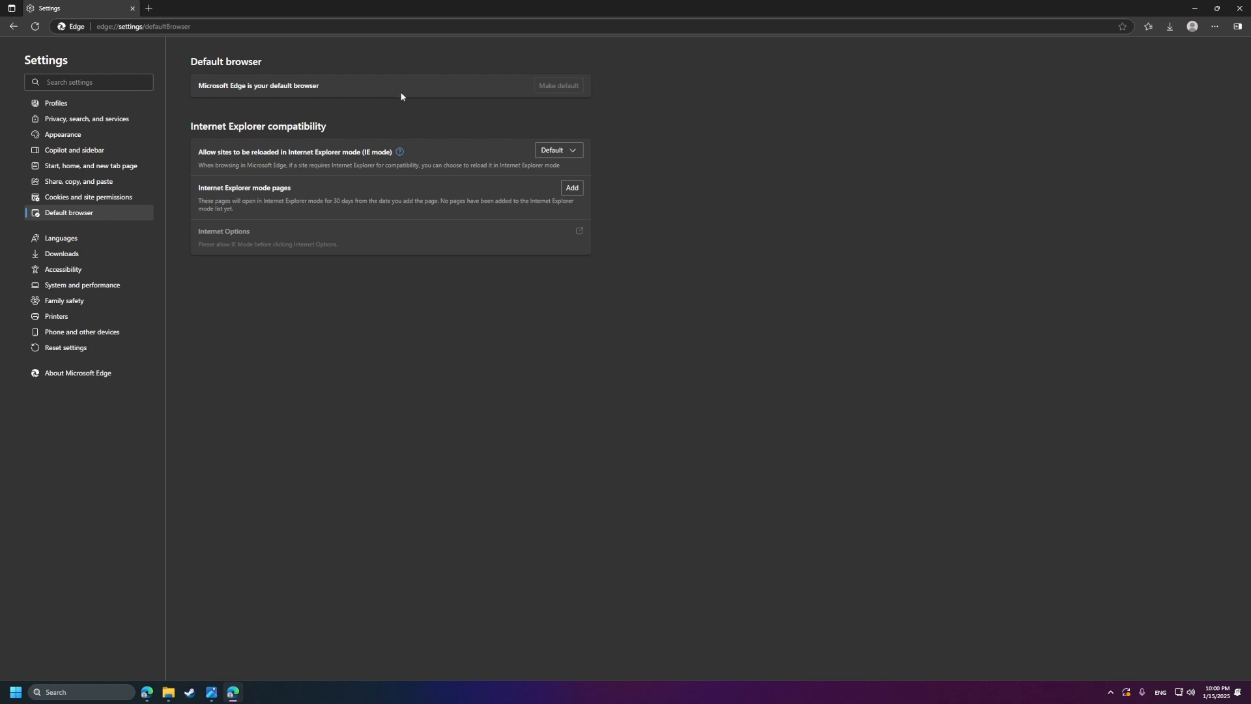
Step: In the Languages settings, turn off text prediction and set the grammar and spellcheck assistance to Basic
left_click(86, 243)
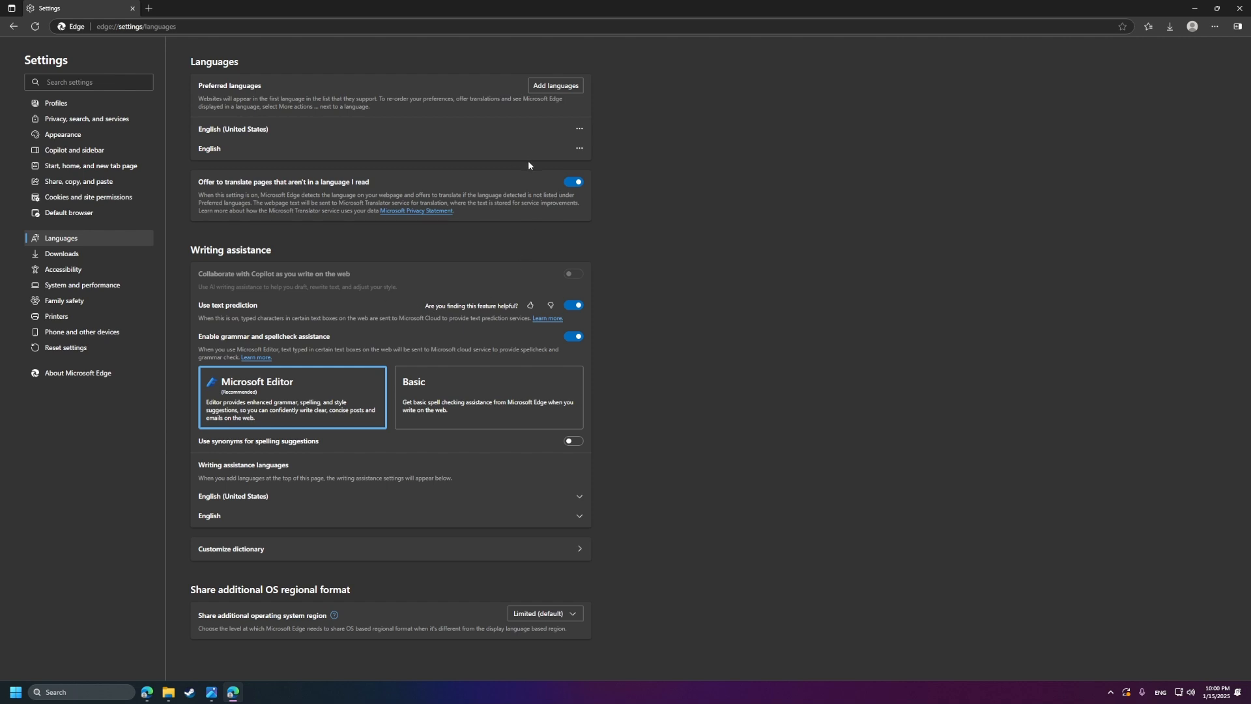
left_click(391, 310)
left_click(481, 393)
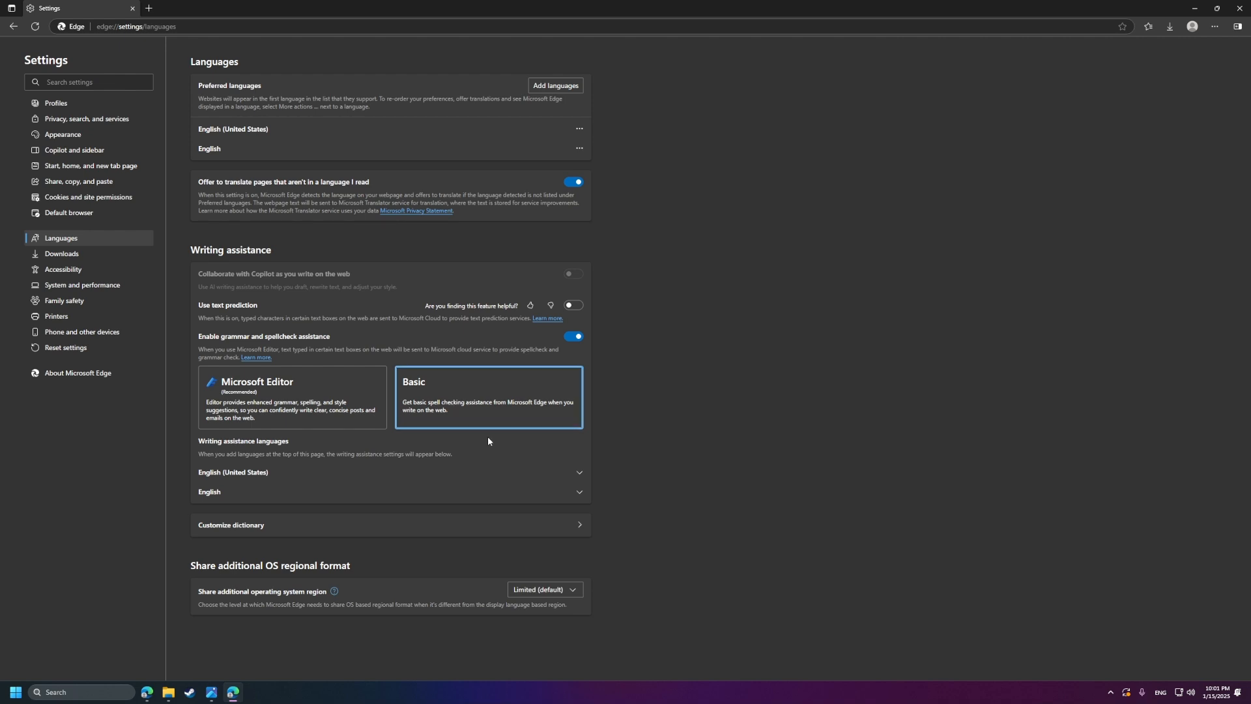
Step: Check the Downloads settings, and turn off Show mini menu when selecting text in the Accessibility settings
left_click(121, 259)
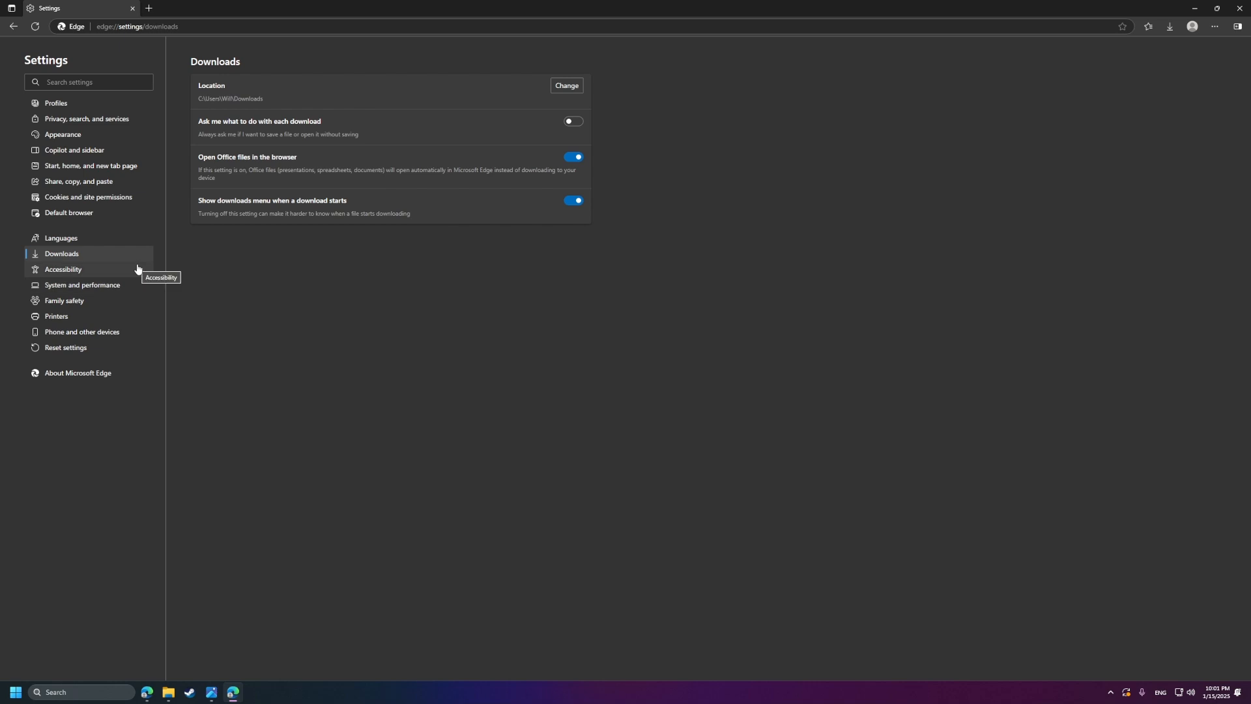
left_click(121, 274)
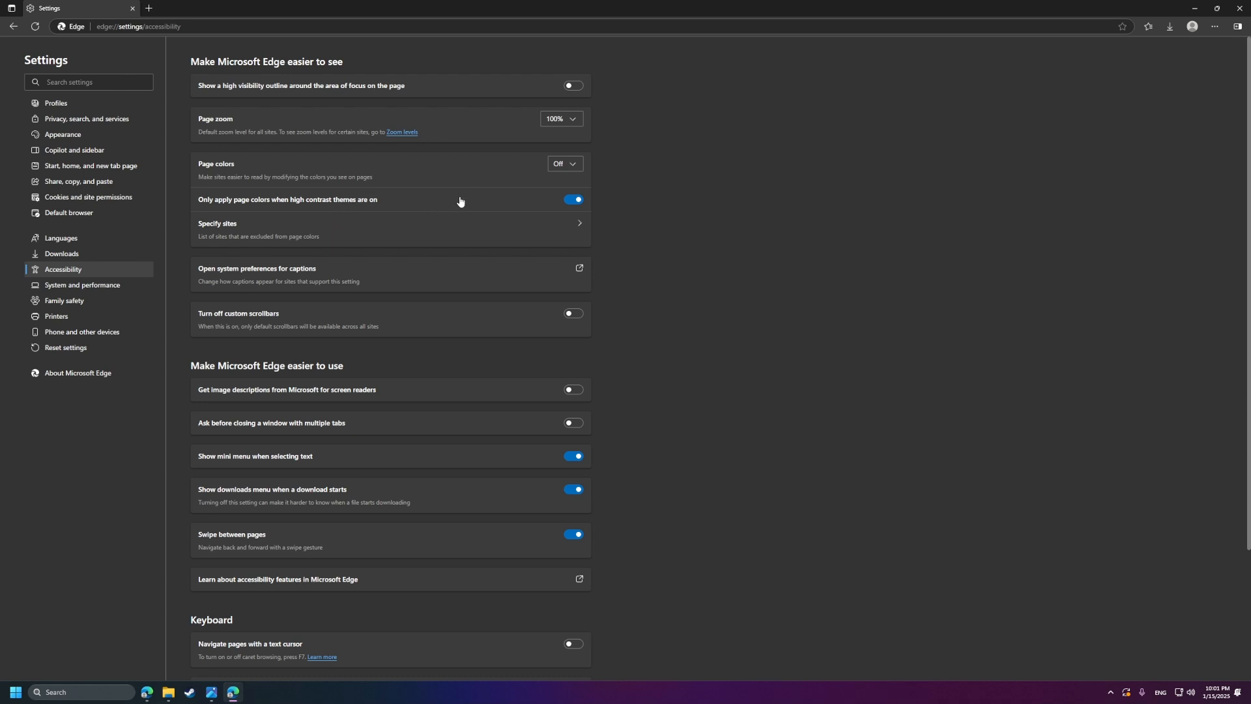
scroll(460, 201, "down", 3)
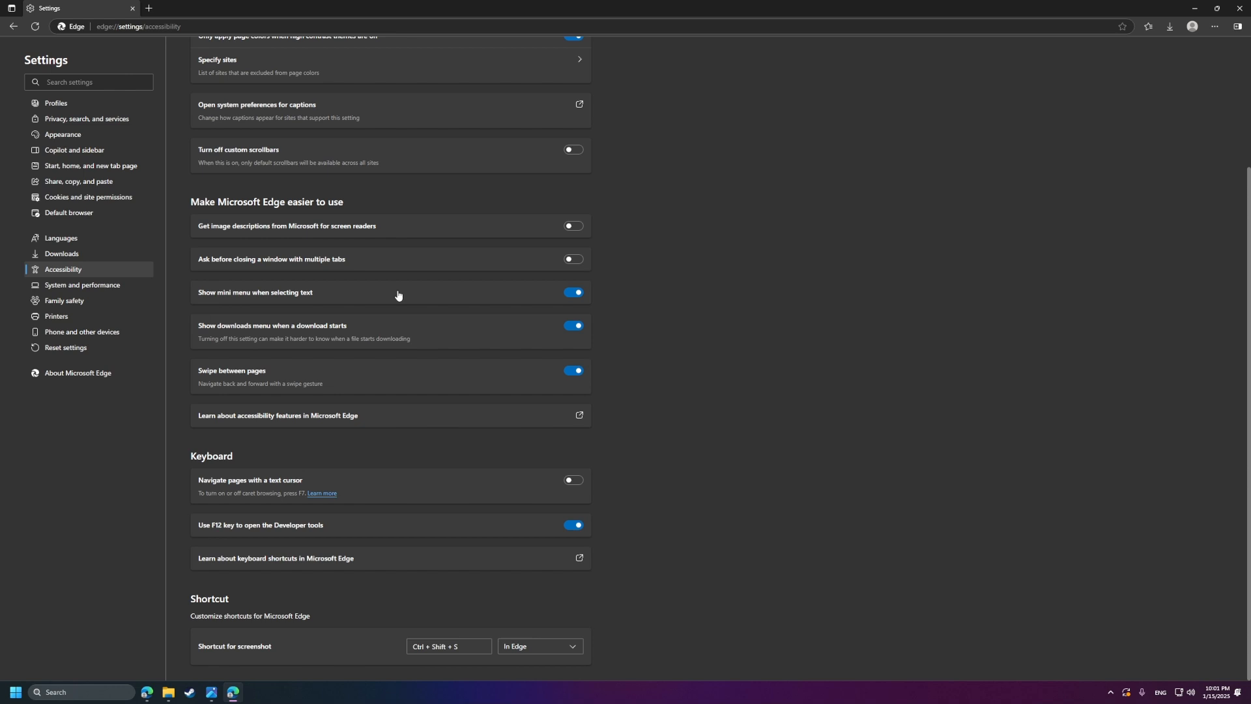
left_click(445, 296)
Step: Open the Developer Tools on the Accessibility settings page to see them, and close them again
key("F12")
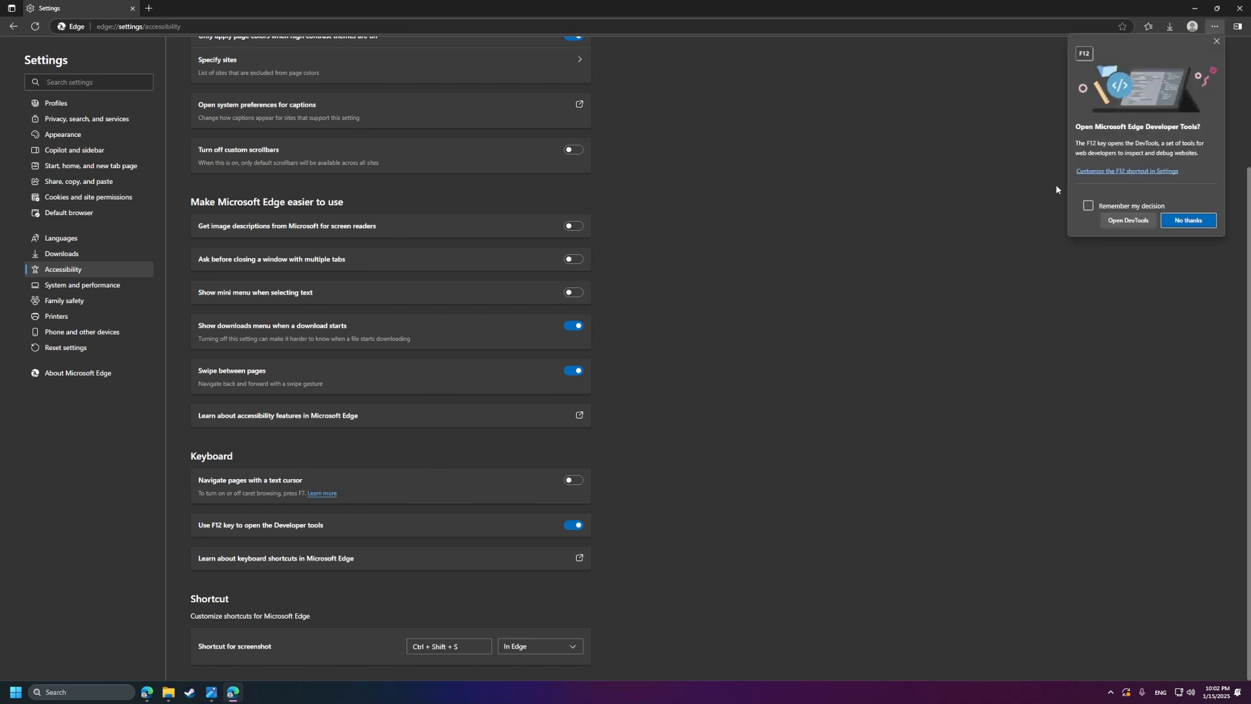
left_click(1114, 221)
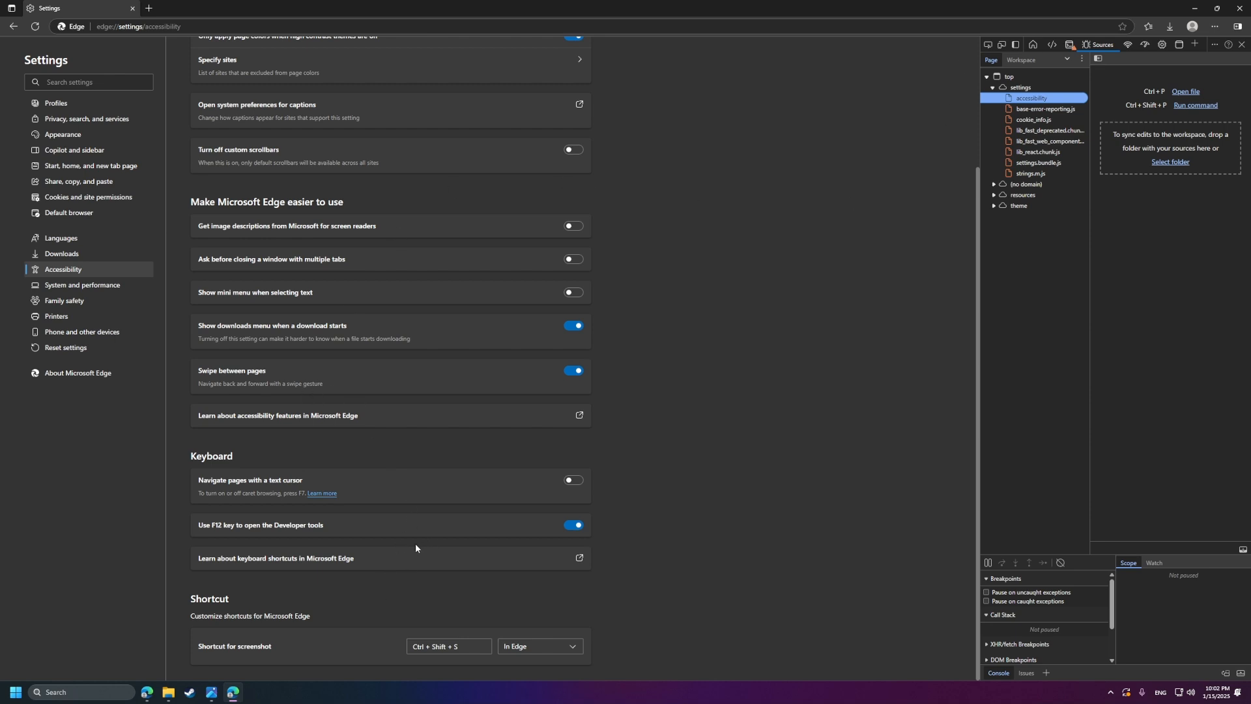
left_click_drag(416, 542, 742, 393)
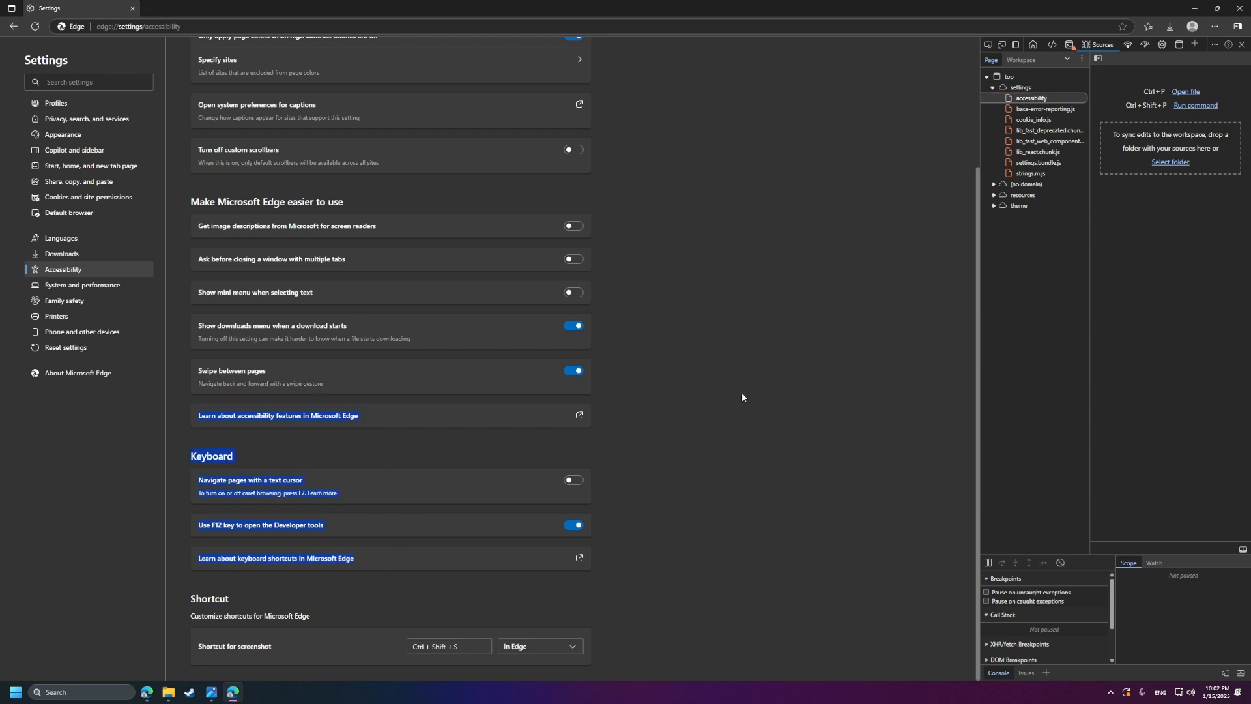
left_click(700, 462)
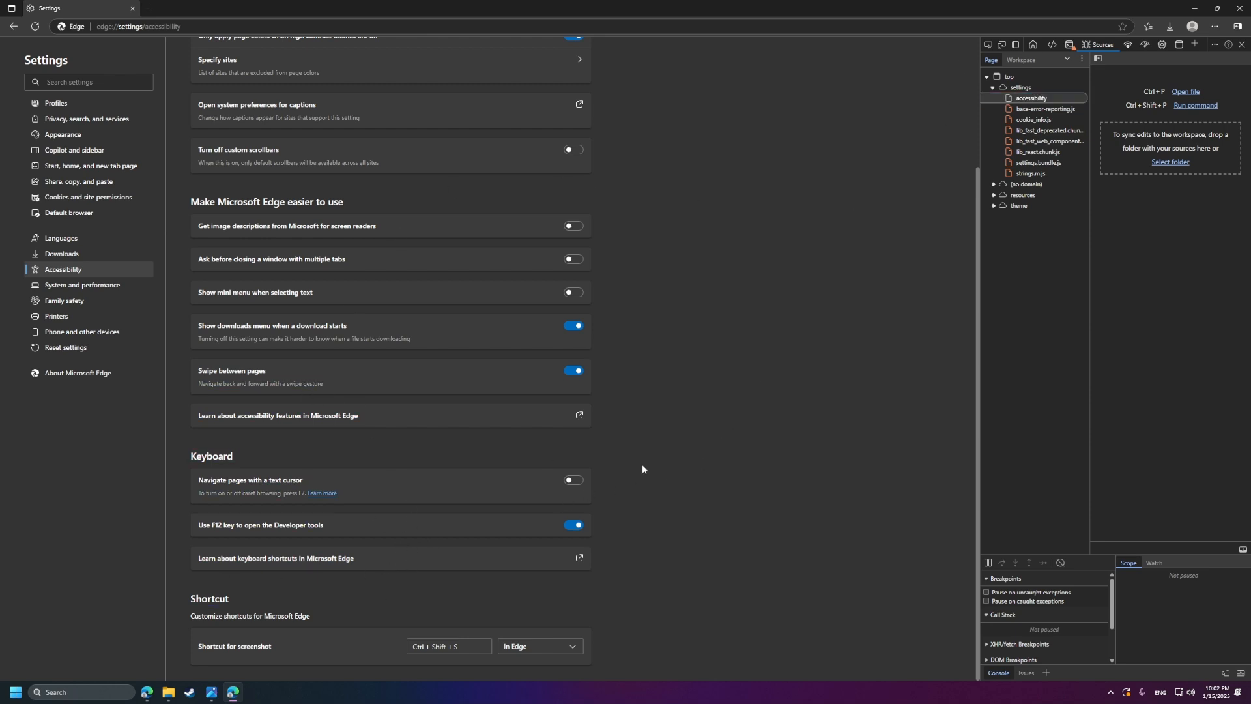
left_click(1242, 44)
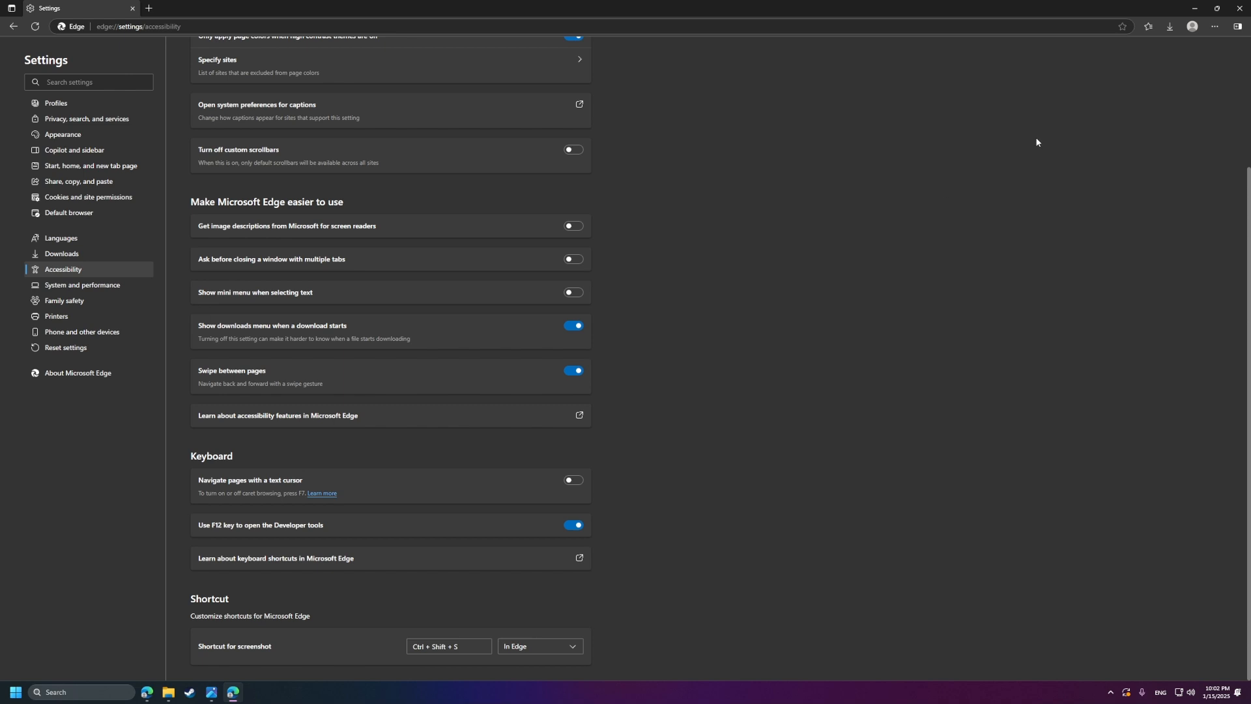
Step: Hide the sidebar button from the browser toolbar
right_click(1237, 29)
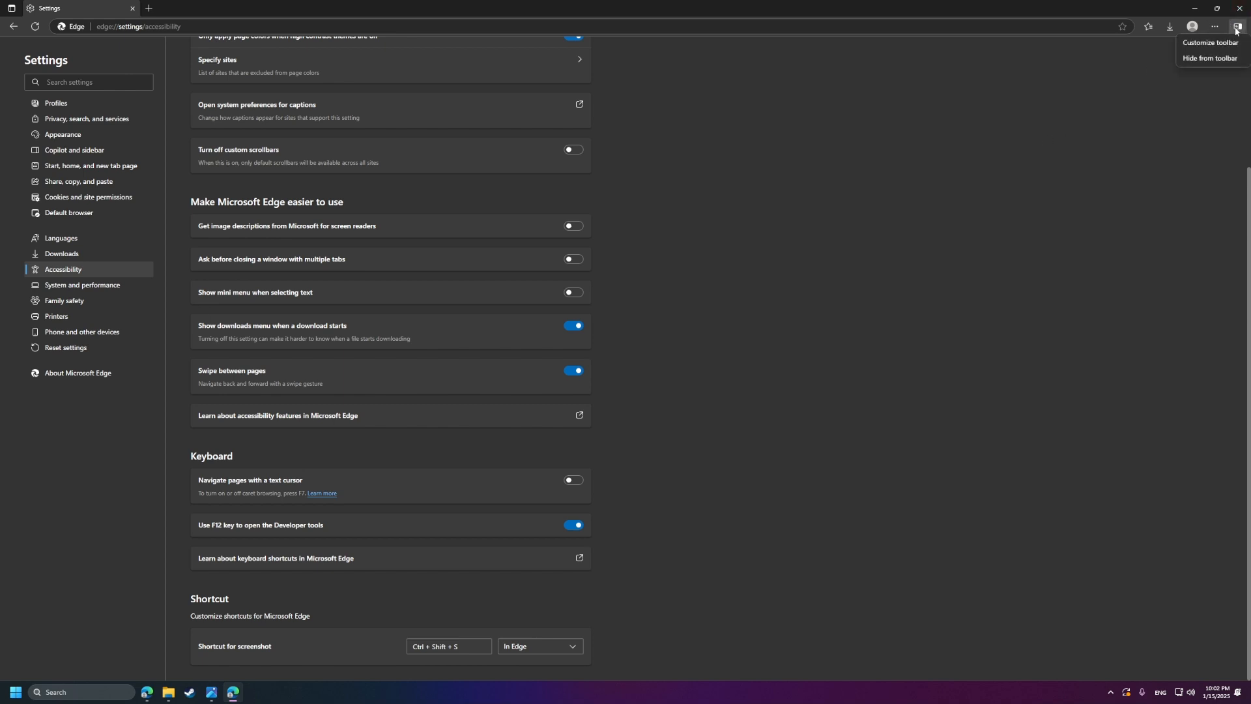
left_click(1210, 58)
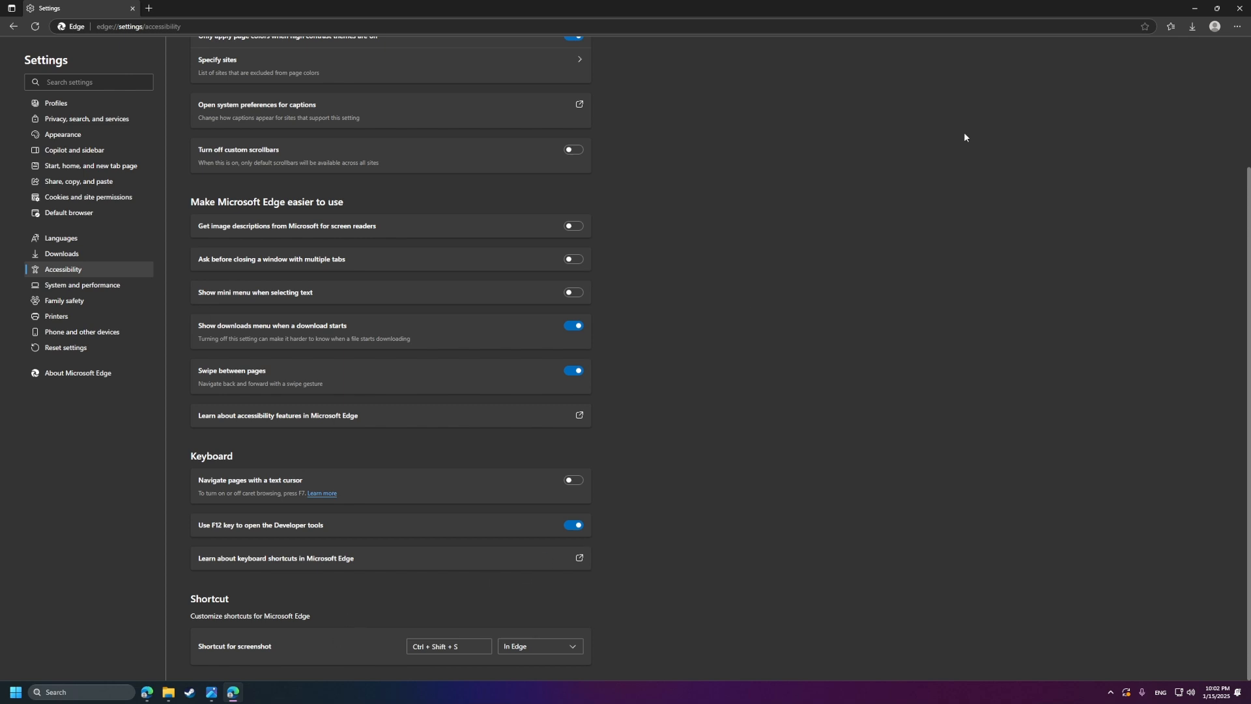
Step: Review the System and performance settings, including the options for the maximum video resolution for enhancement
left_click(114, 288)
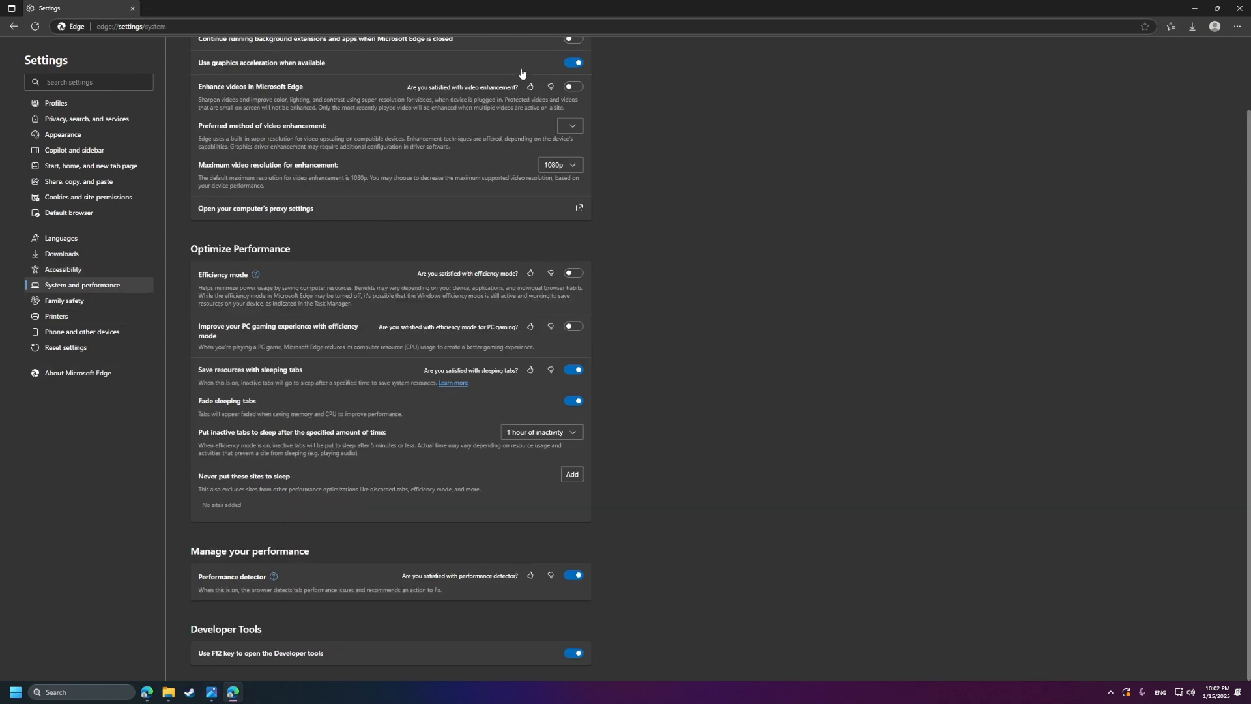
scroll(522, 73, "up", 2)
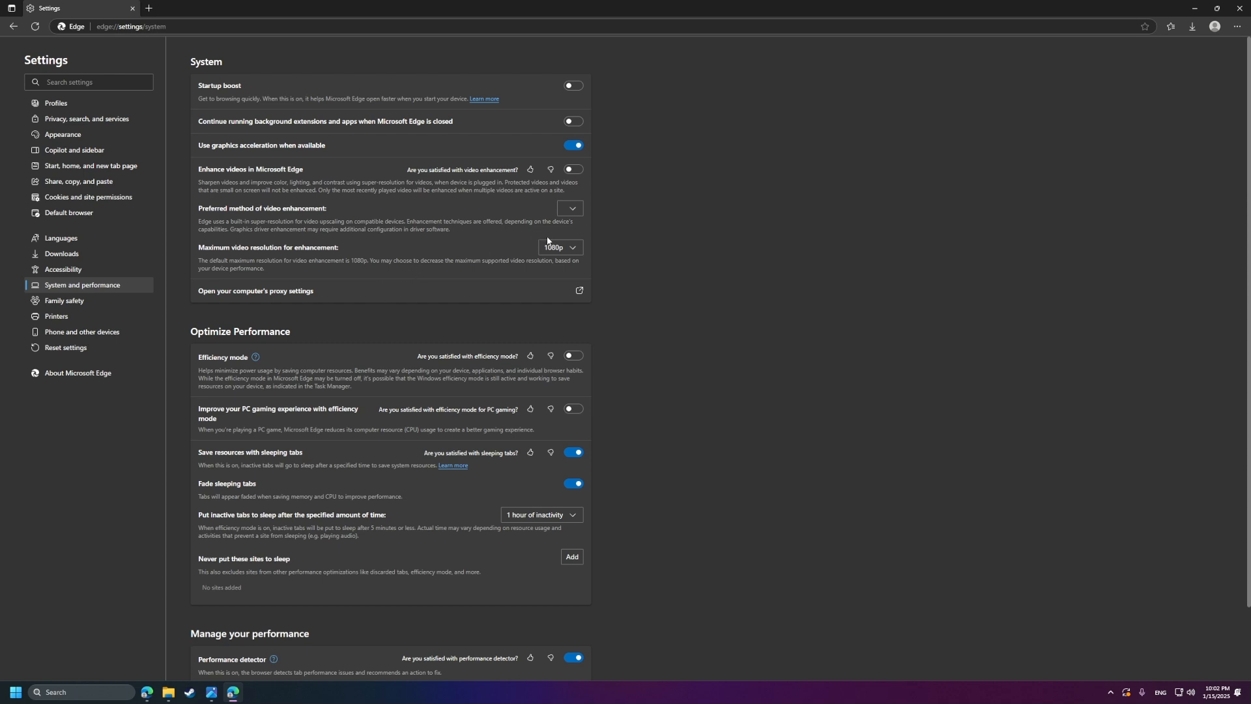
left_click(575, 251)
left_click(439, 262)
scroll(371, 279, "down", 2)
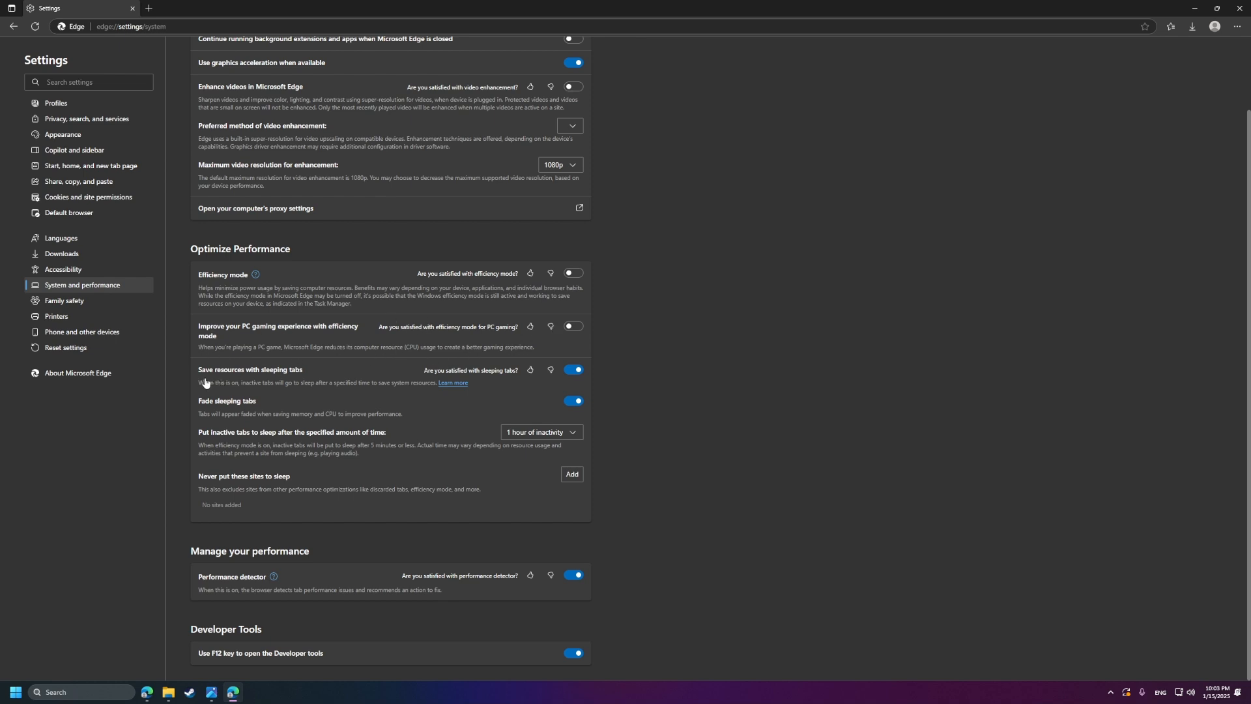
Step: Turn off Save resources with sleeping tabs and the Performance detector
left_click(571, 369)
left_click(573, 370)
left_click(573, 406)
left_click(574, 371)
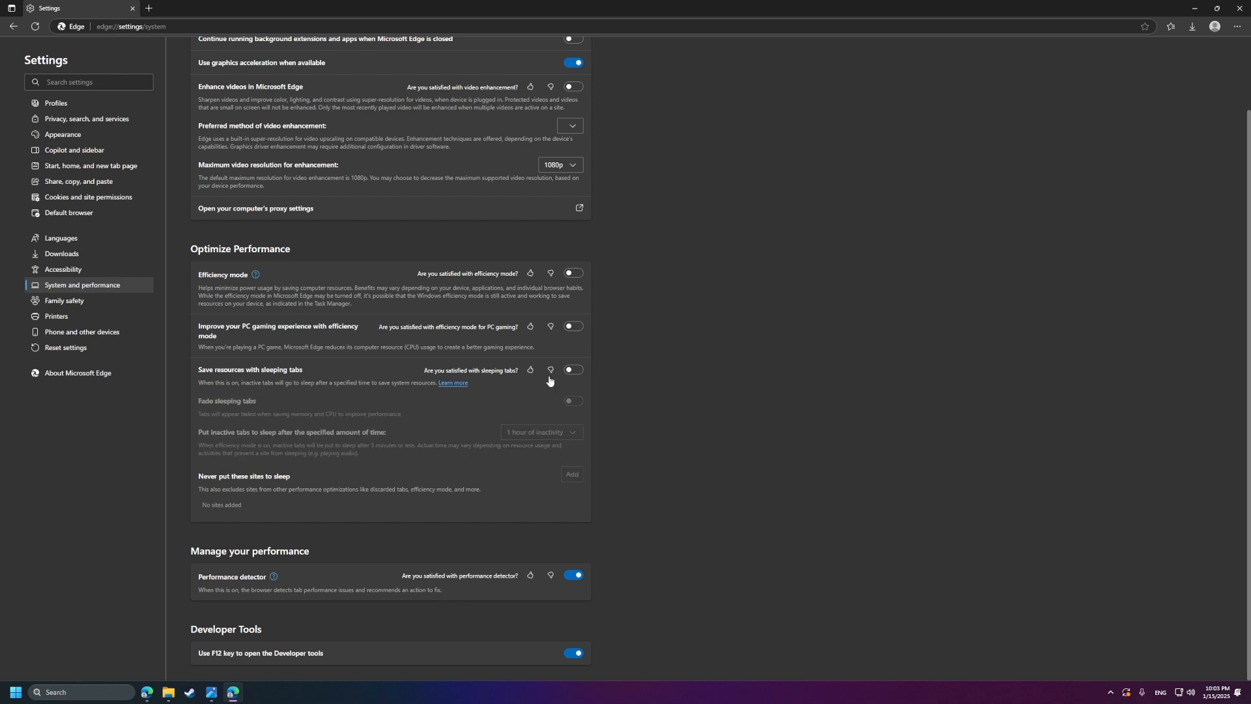
left_click(575, 575)
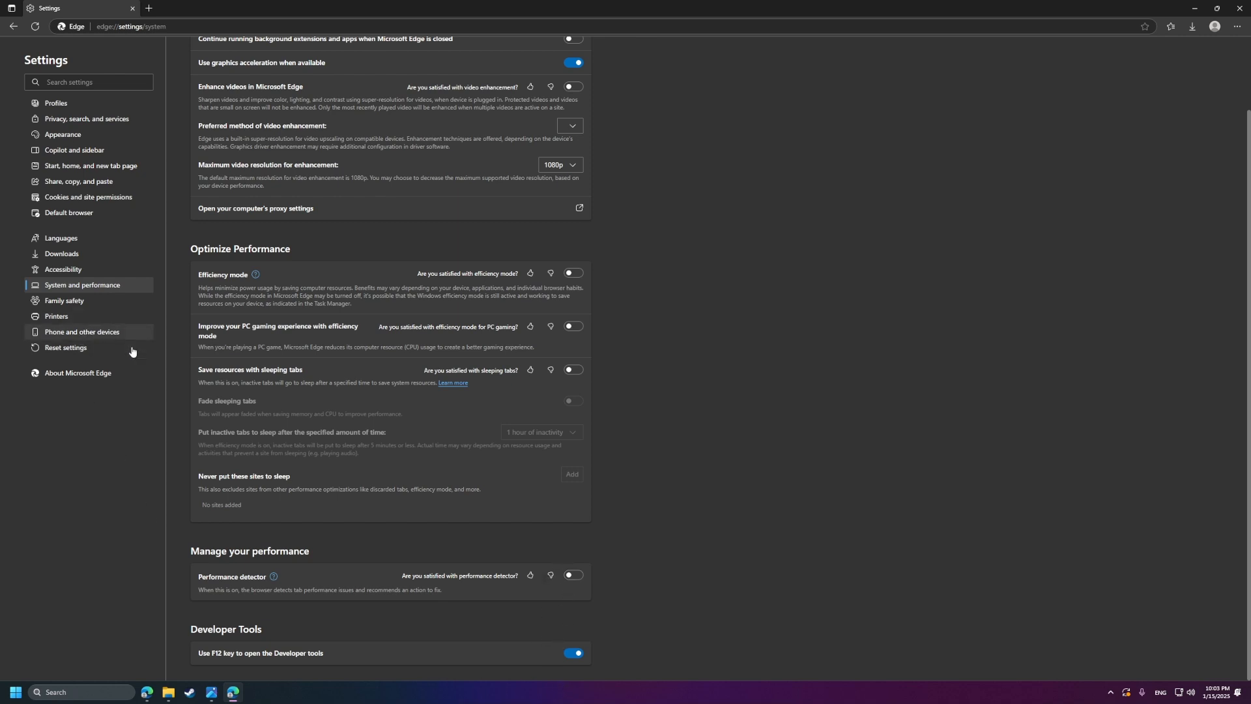
Step: Look through the Family safety and Printers settings
left_click(84, 306)
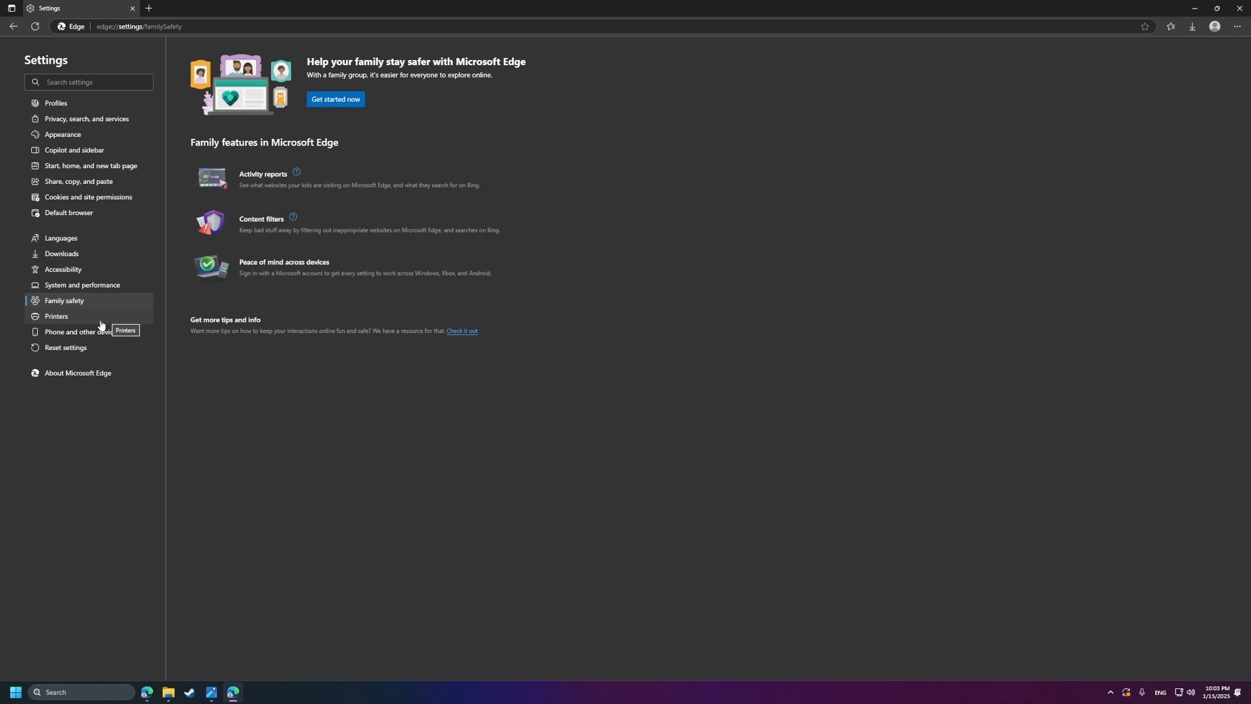
left_click(99, 323)
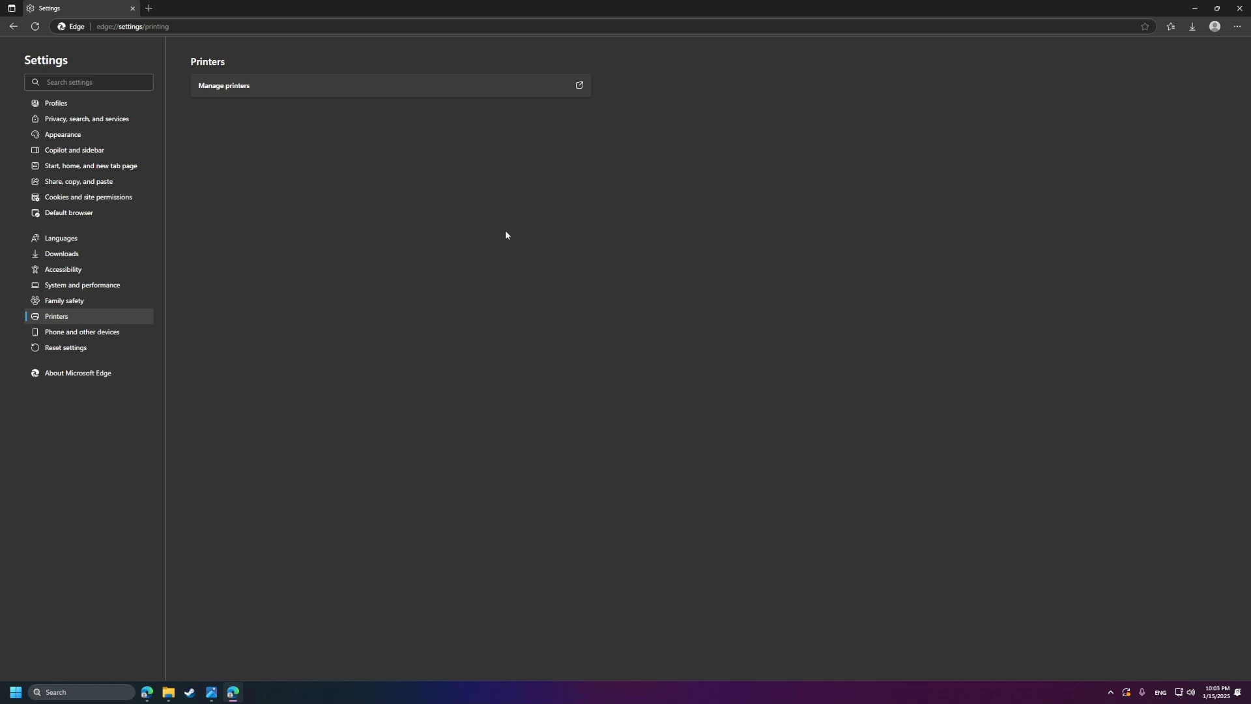
Step: Search the web for "ublorigin" and open the uBlock Origin page on Microsoft Edge Add-ons
left_click(297, 33)
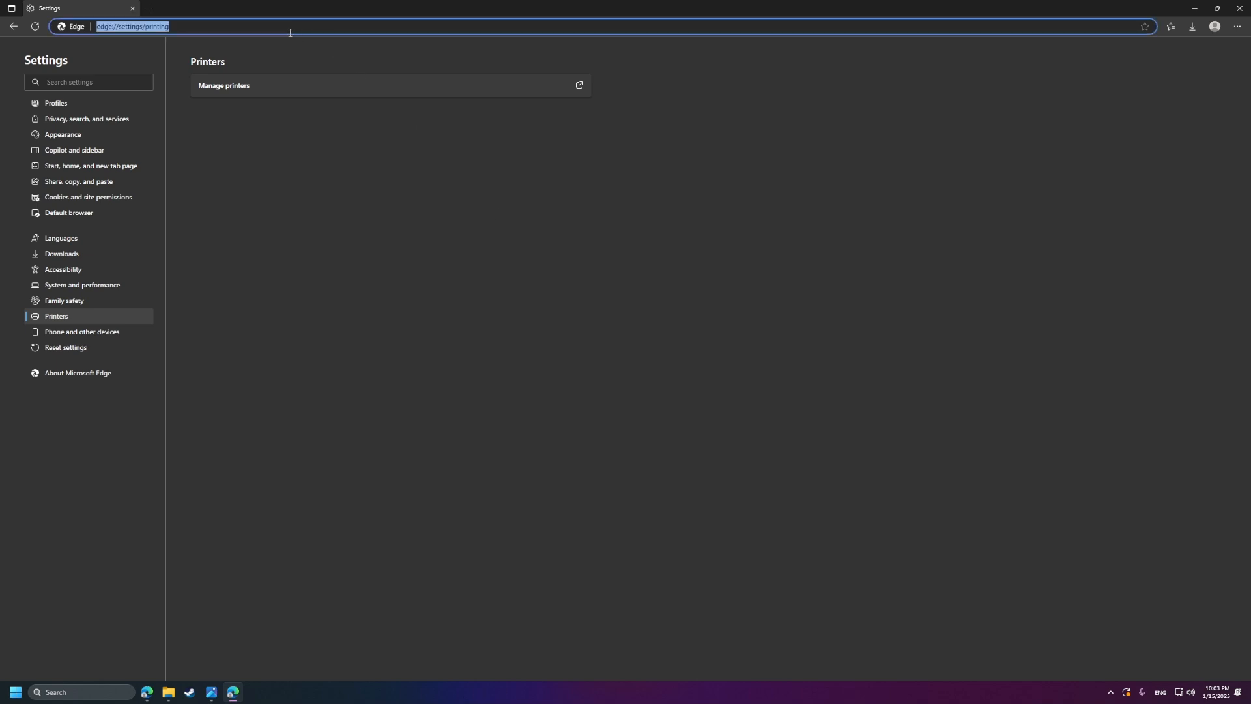
type("ublorigin")
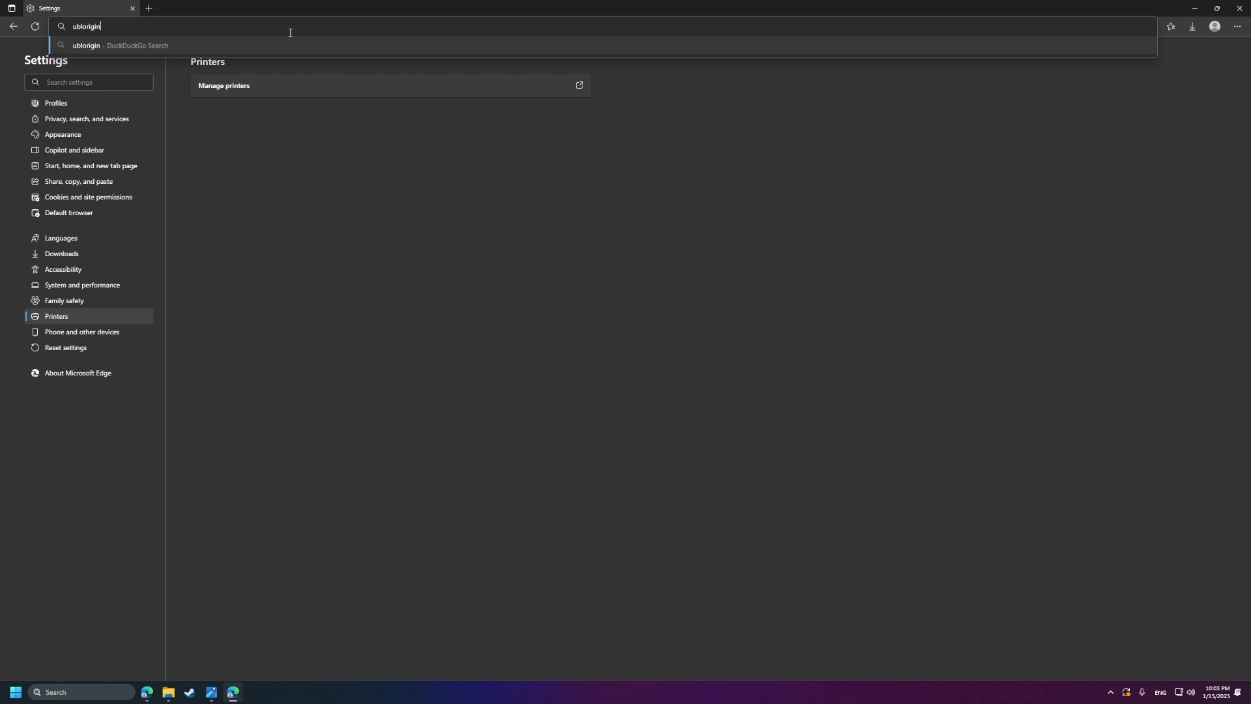
key("Return")
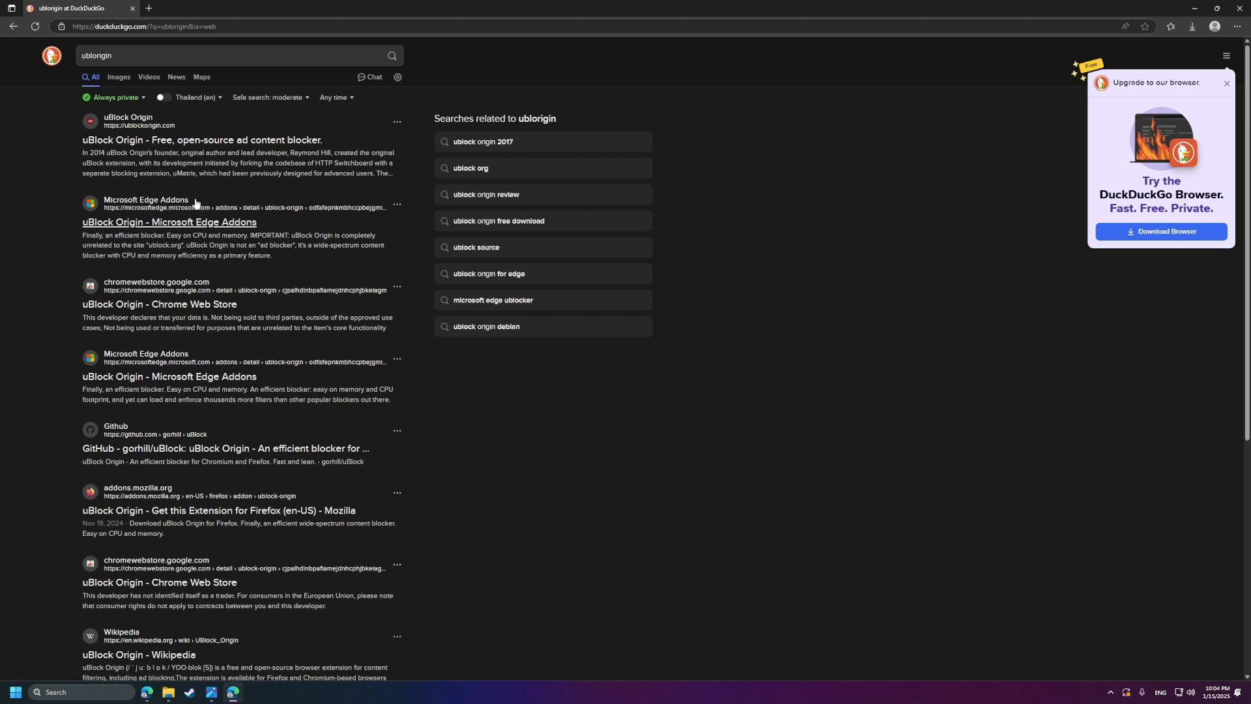
left_click(243, 208)
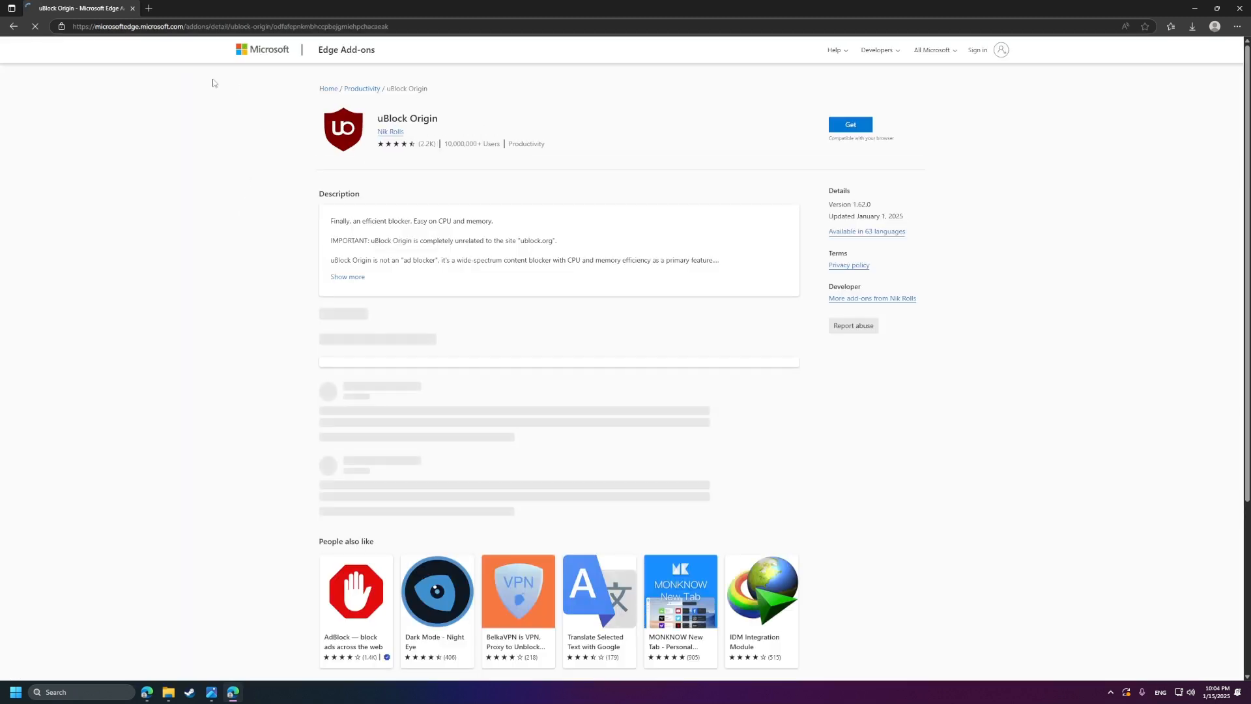
Step: Install the uBlock Origin extension and dismiss its installation notice
left_click(864, 124)
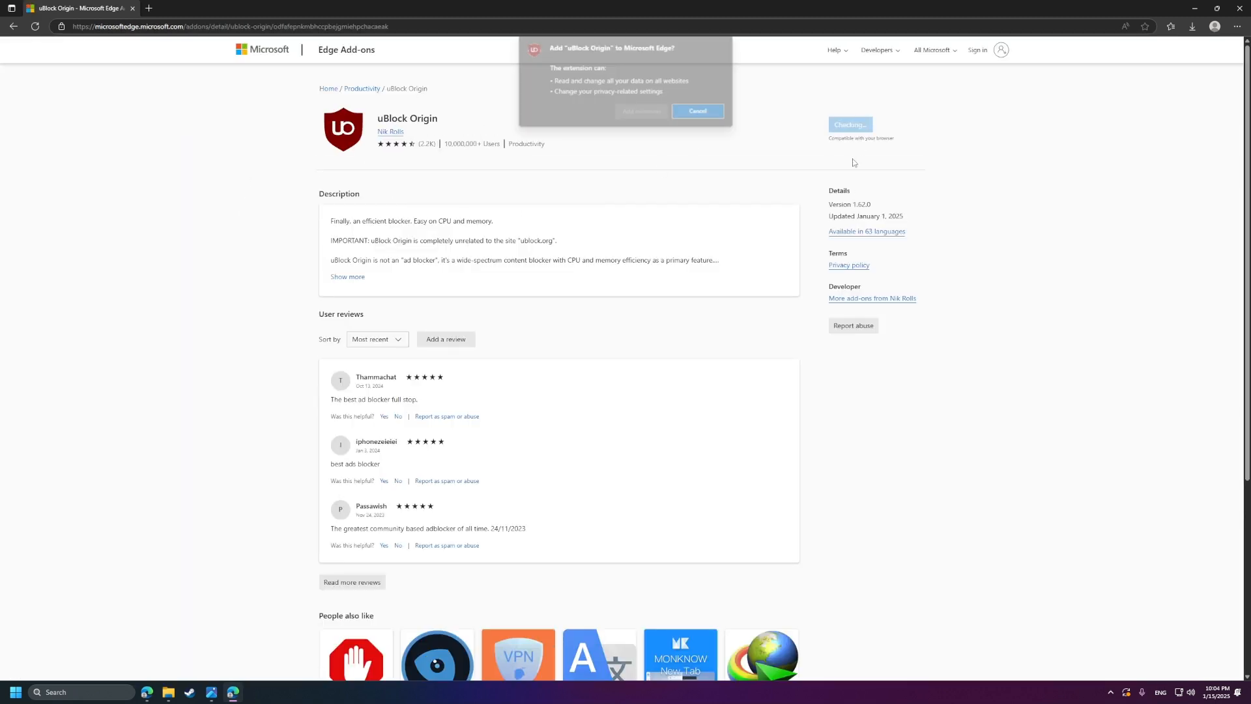
left_click(639, 115)
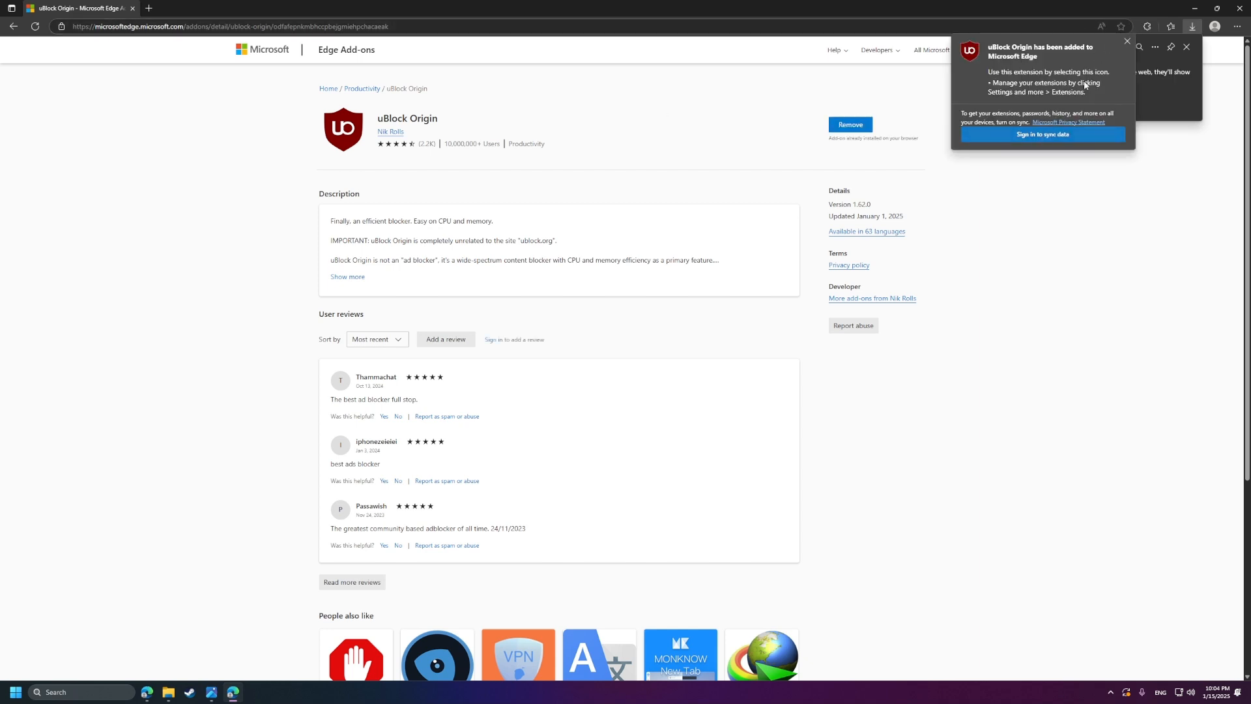
left_click(1127, 43)
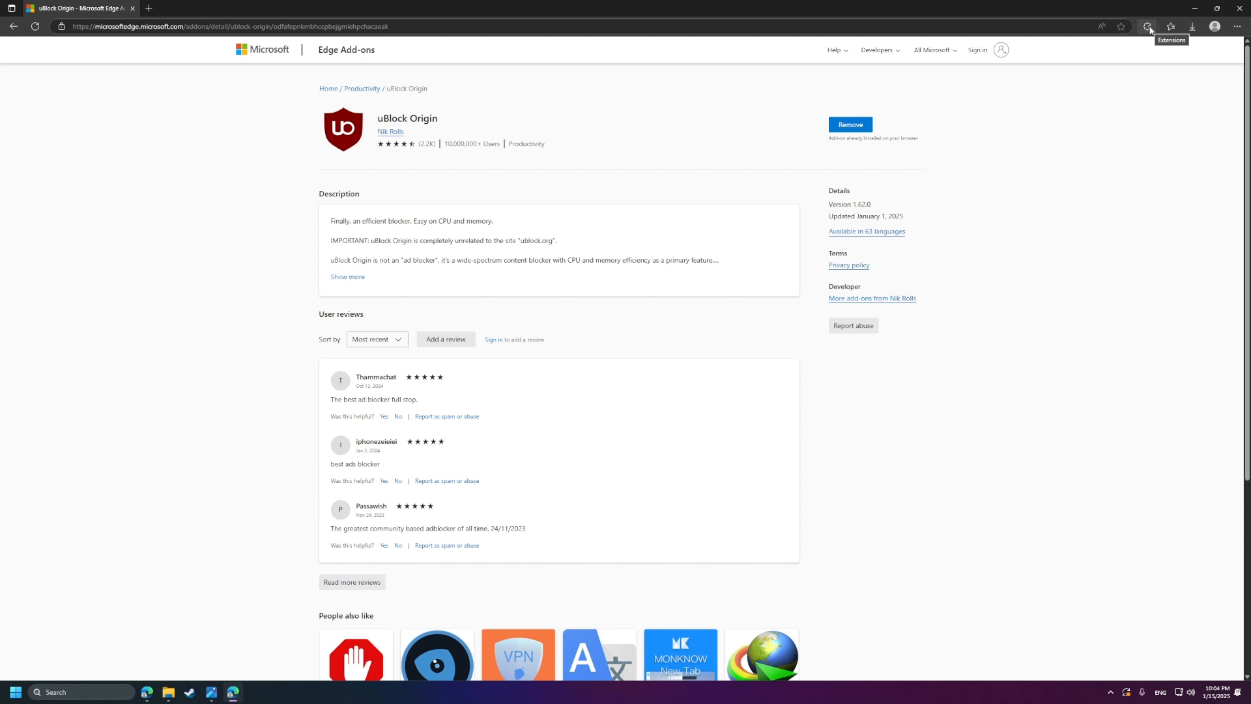
Step: Show the uBlock Origin extension on the toolbar and open its blocking panel
left_click(1148, 28)
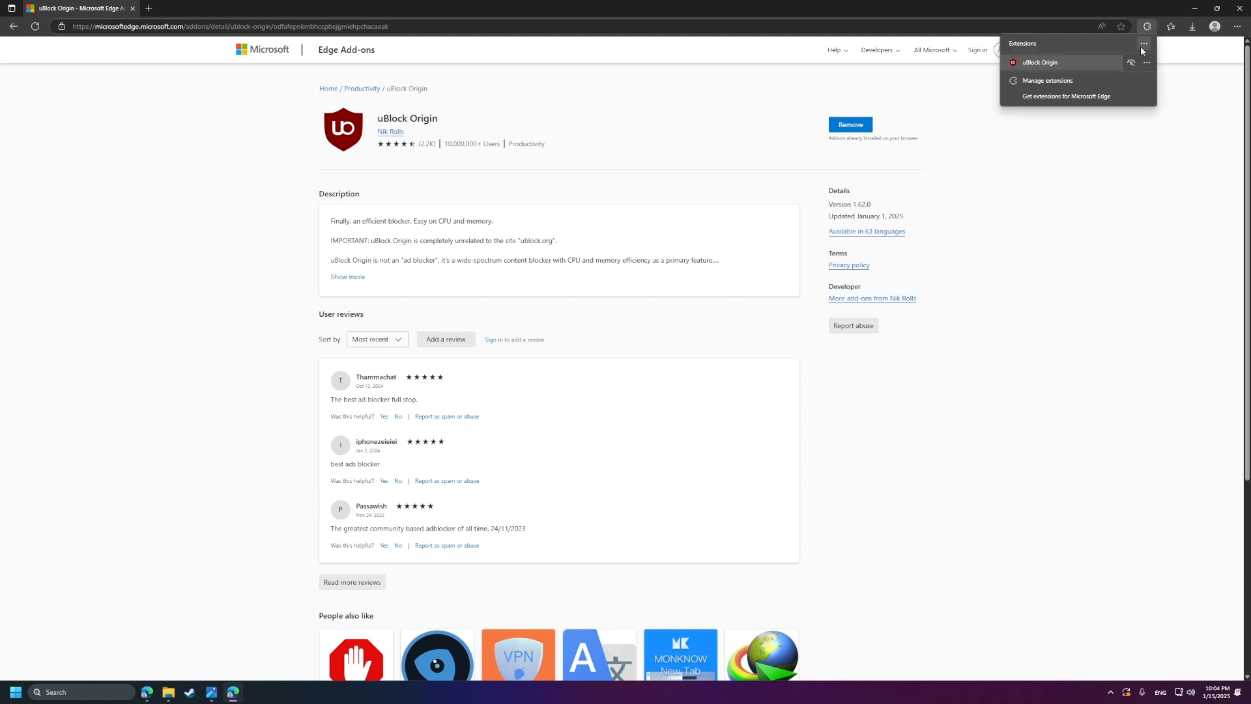
left_click(1112, 10)
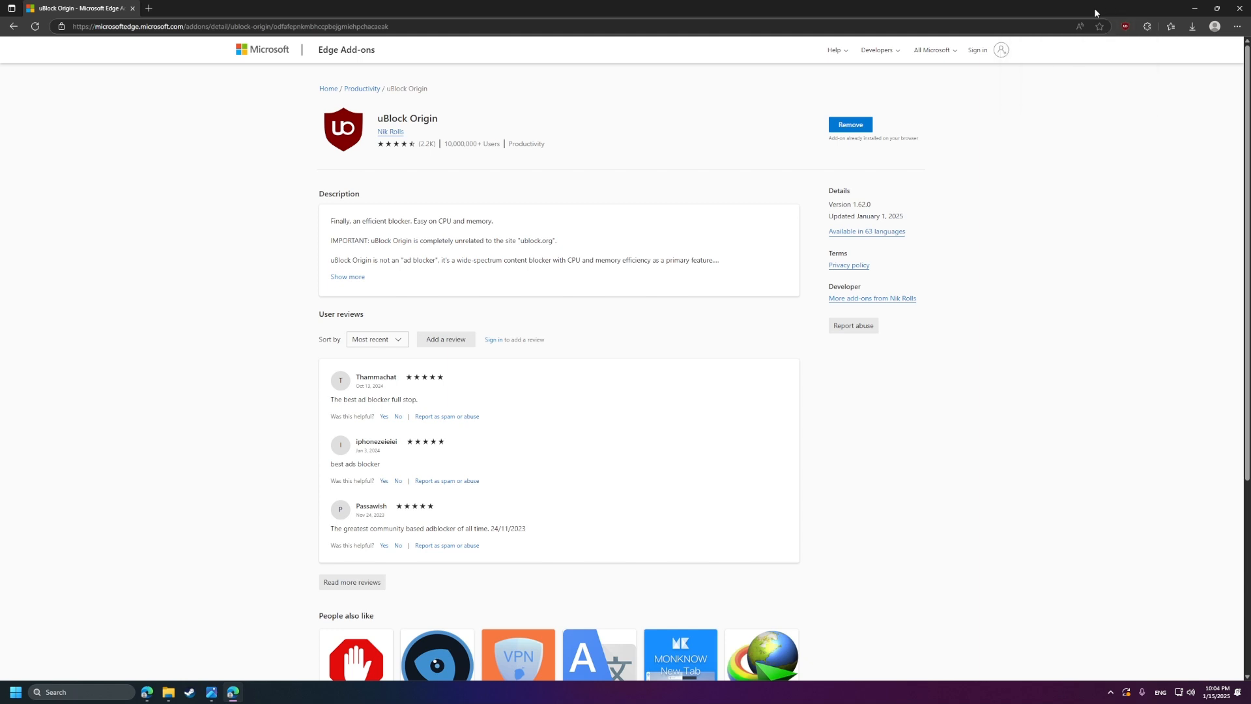
left_click(1127, 28)
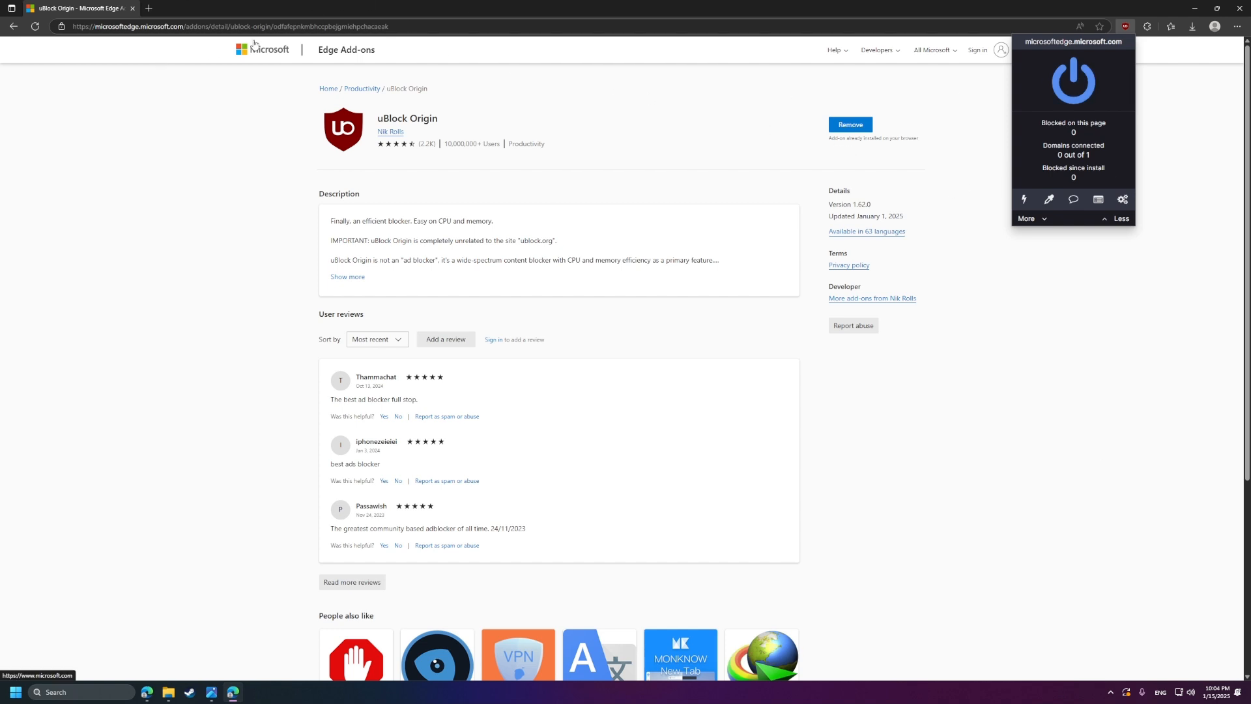
Step: Open a new tab
left_click(149, 8)
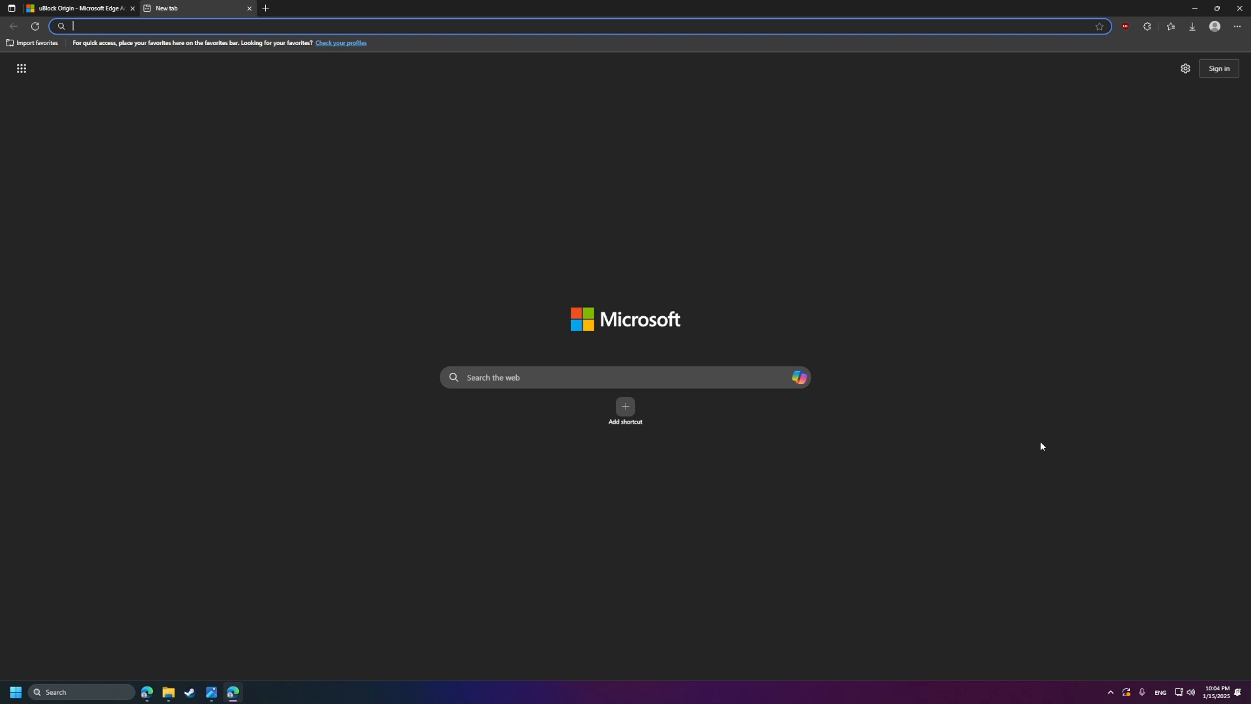